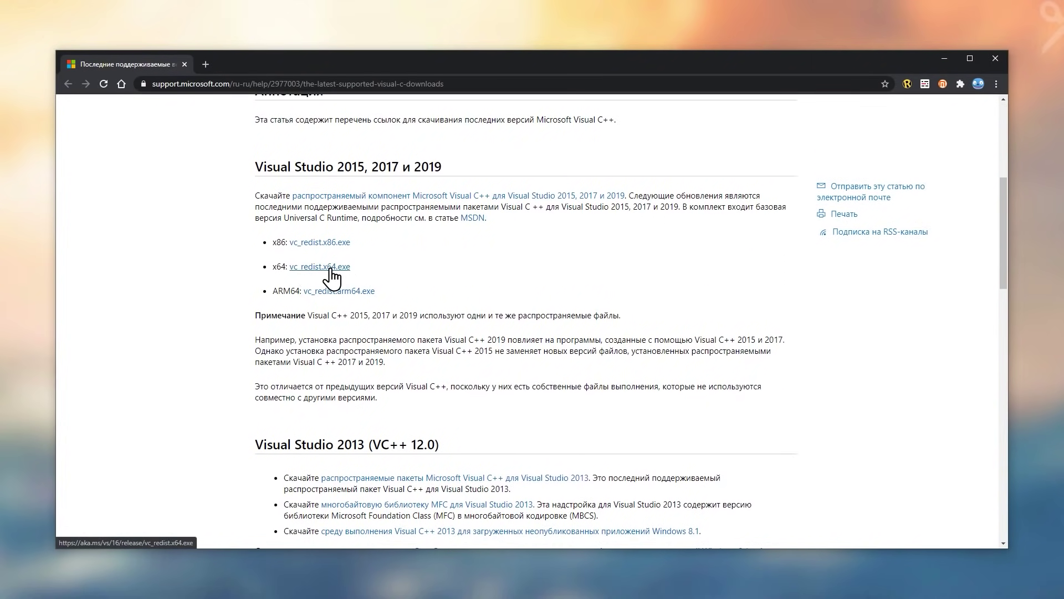
# Step: Download the x64 redistributable for Visual Studio 2015, 2017 and 2019, vc_redist.x64.exe, and keep the file
pyautogui.click(331, 268)
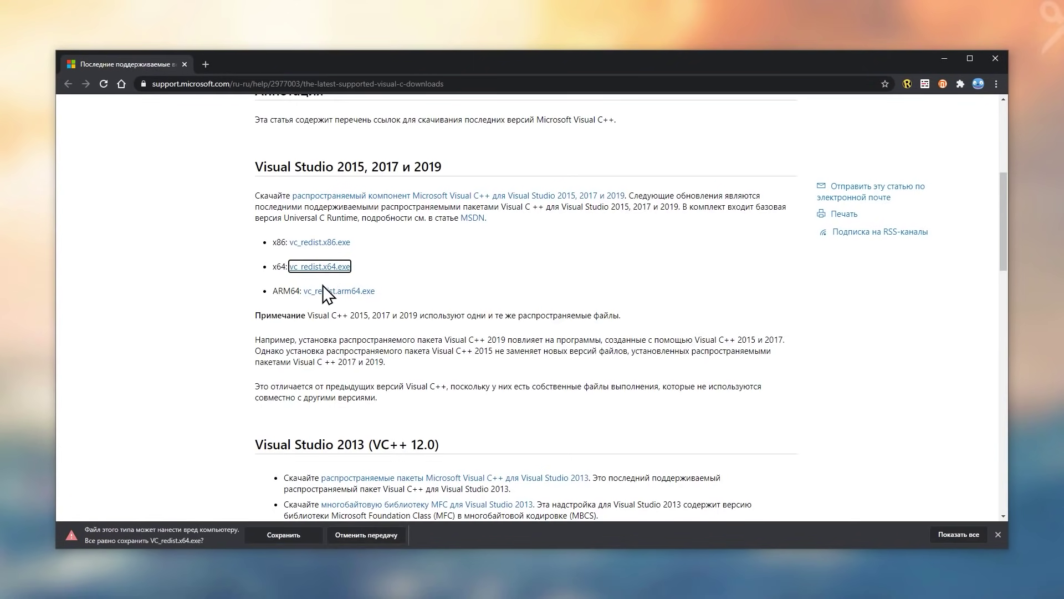
pyautogui.click(282, 535)
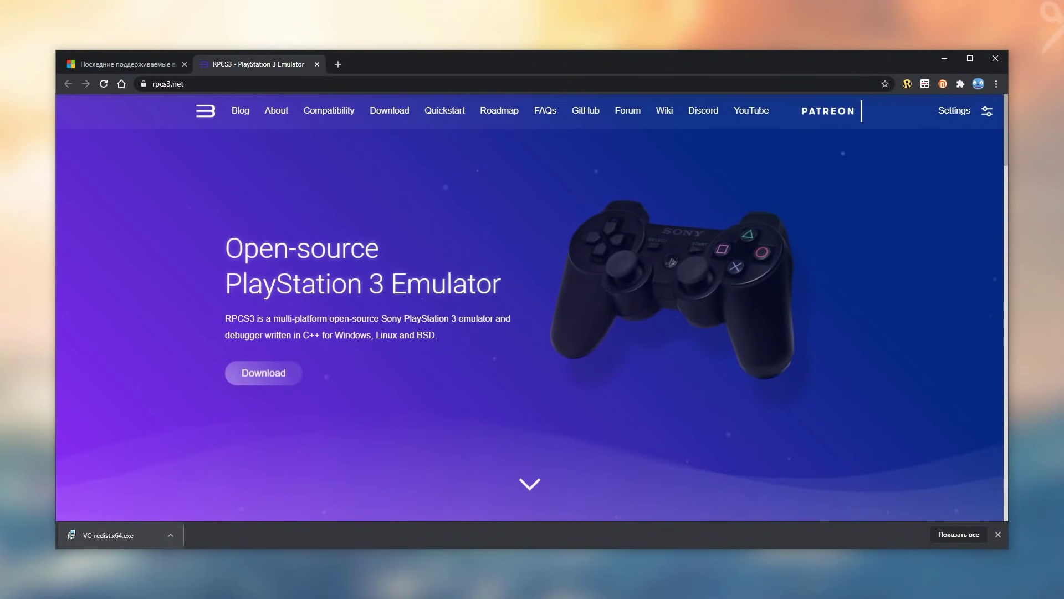
# Step: Download the latest Windows build of RPCS3 from rpcs3.net
pyautogui.click(261, 368)
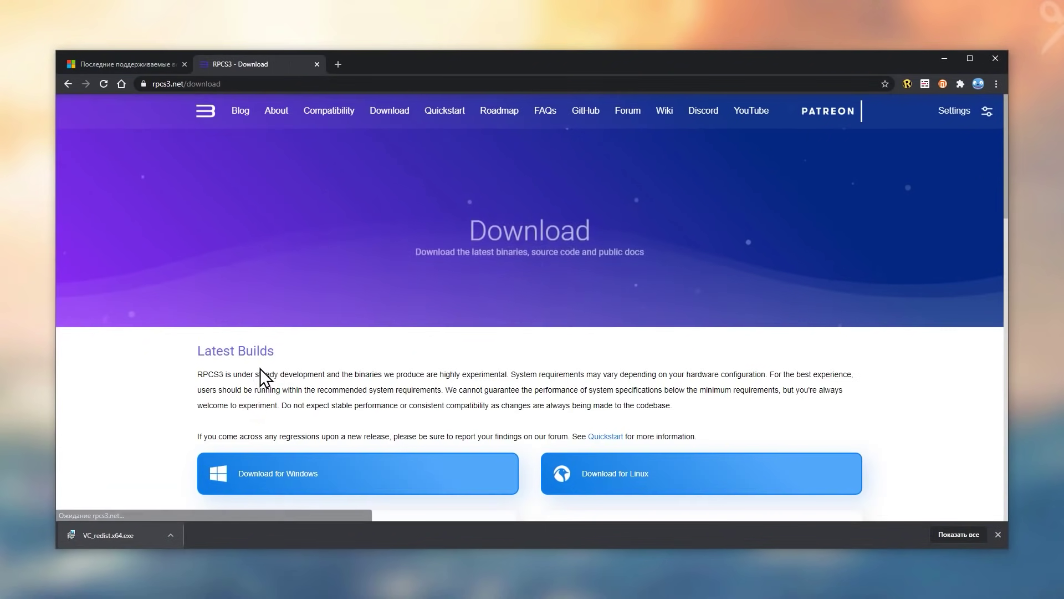
pyautogui.scroll(-3, 646, 344)
pyautogui.scroll(-1, 637, 391)
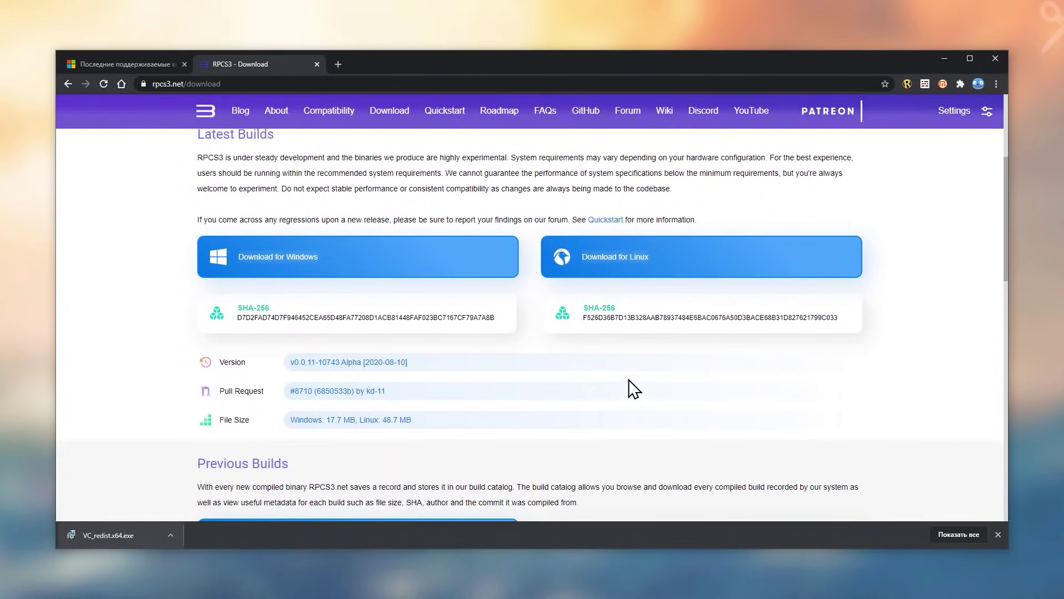
pyautogui.click(356, 273)
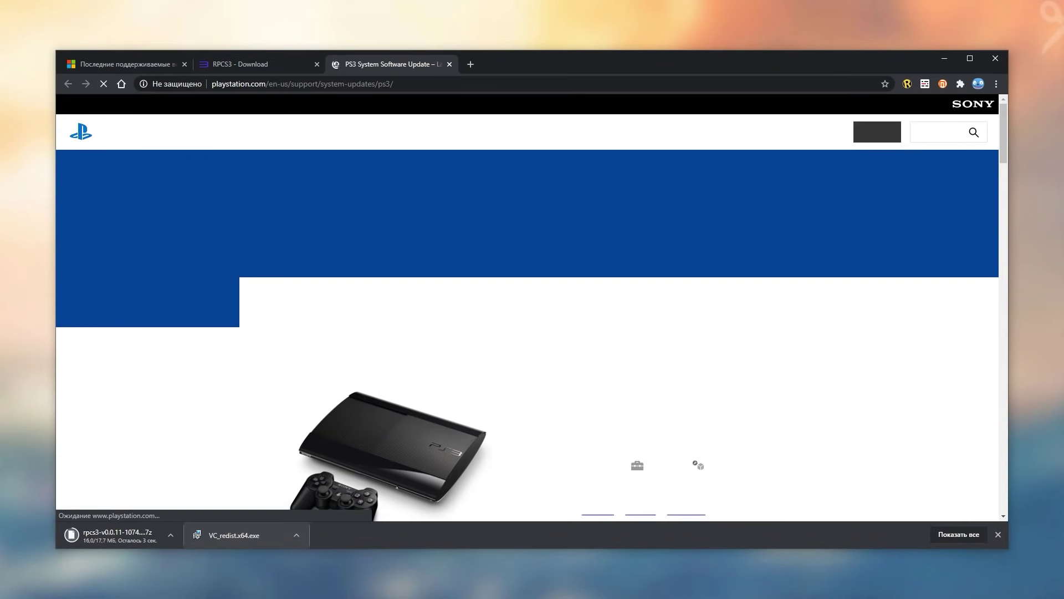
# Step: Accept the licence terms and download the PS3 system software update 4.86 from playstation.com
pyautogui.middleClick(843, 288)
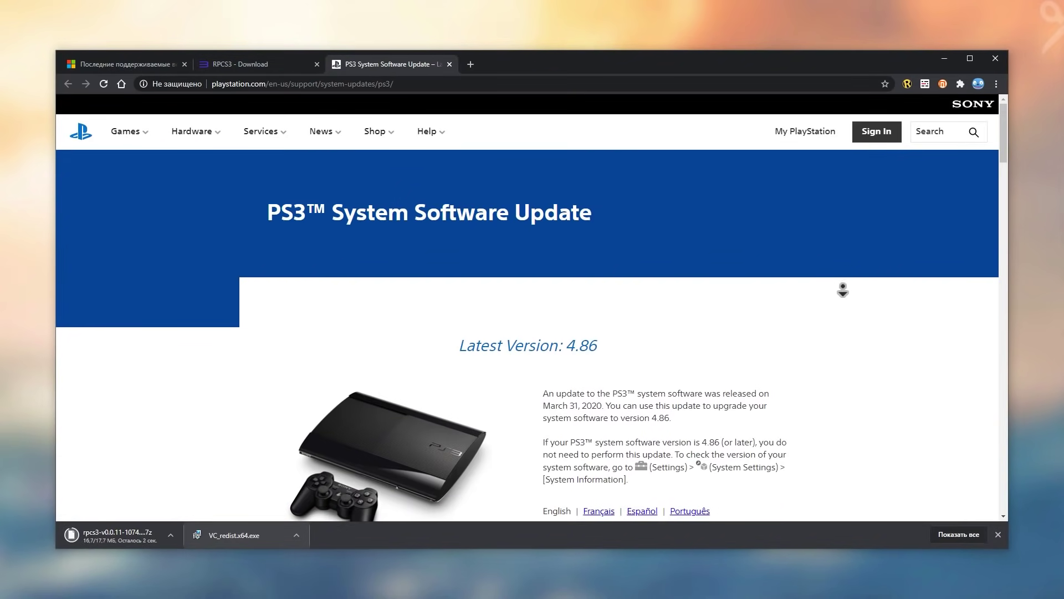
pyautogui.scroll(-5, 842, 312)
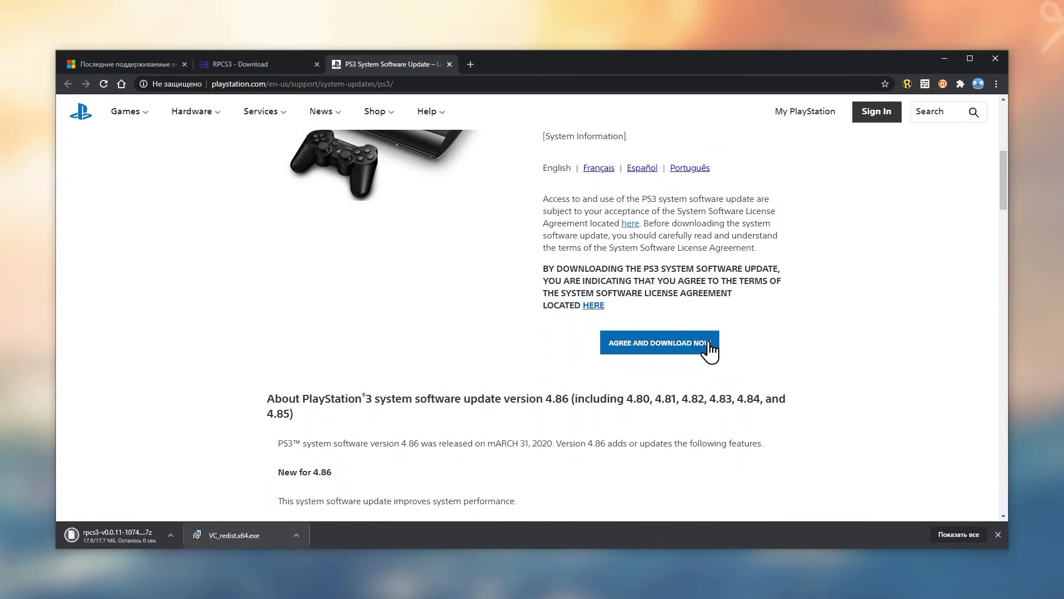
pyautogui.click(655, 348)
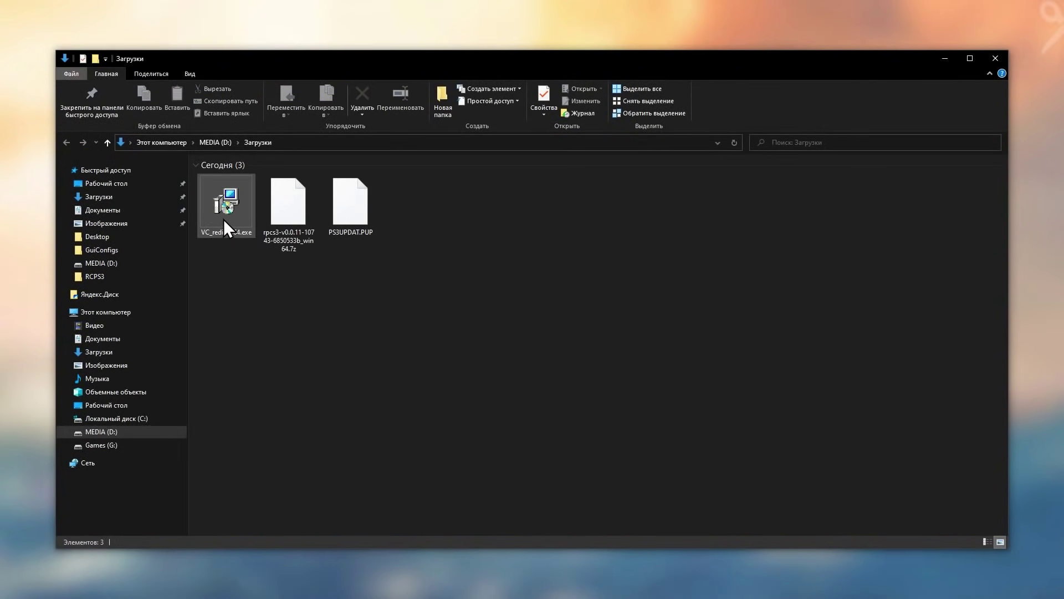
# Step: In File Explorer, install VC_redist.x64.exe from the downloads folder with the licence terms accepted, and delete the installer
pyautogui.doubleClick(224, 219)
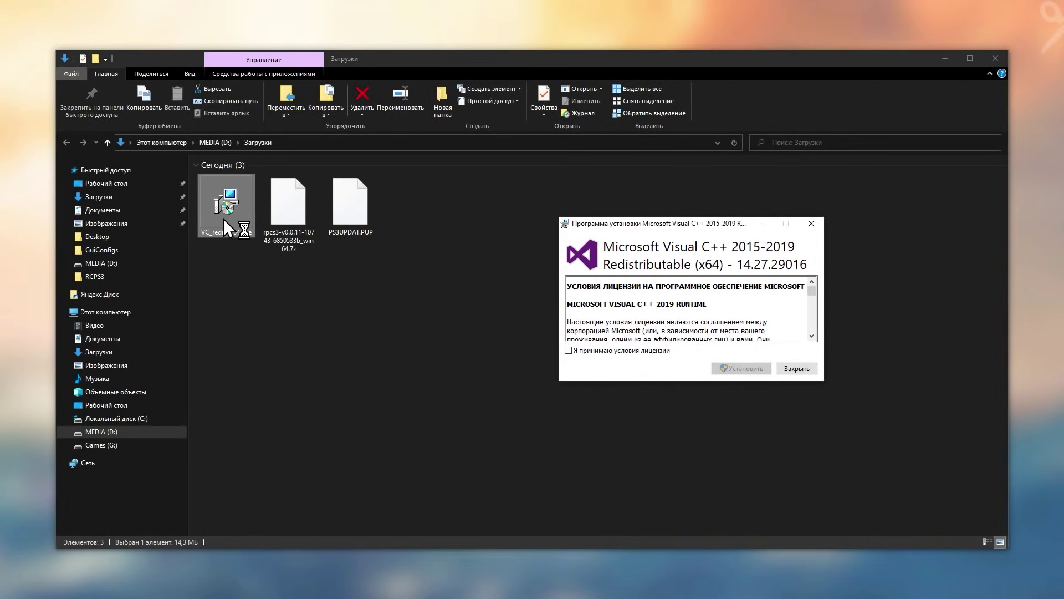
pyautogui.click(568, 350)
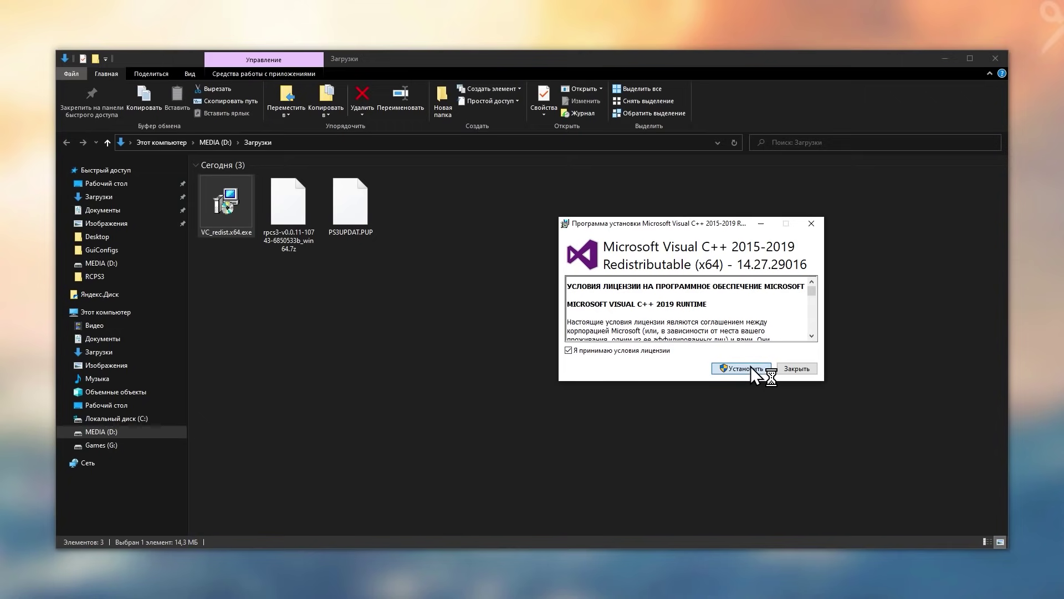
pyautogui.click(750, 368)
pyautogui.click(676, 368)
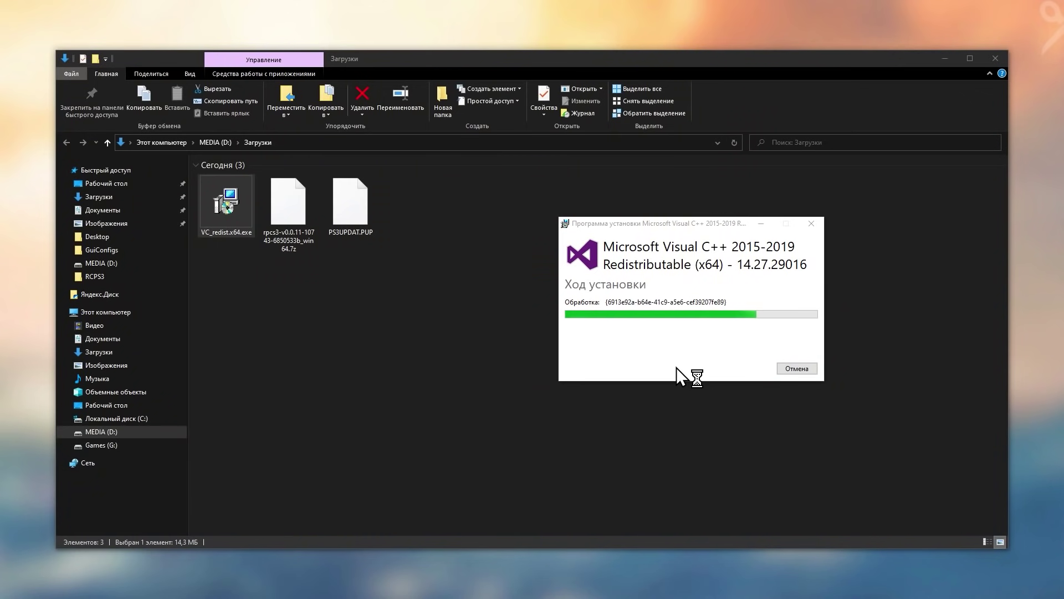
pyautogui.click(797, 370)
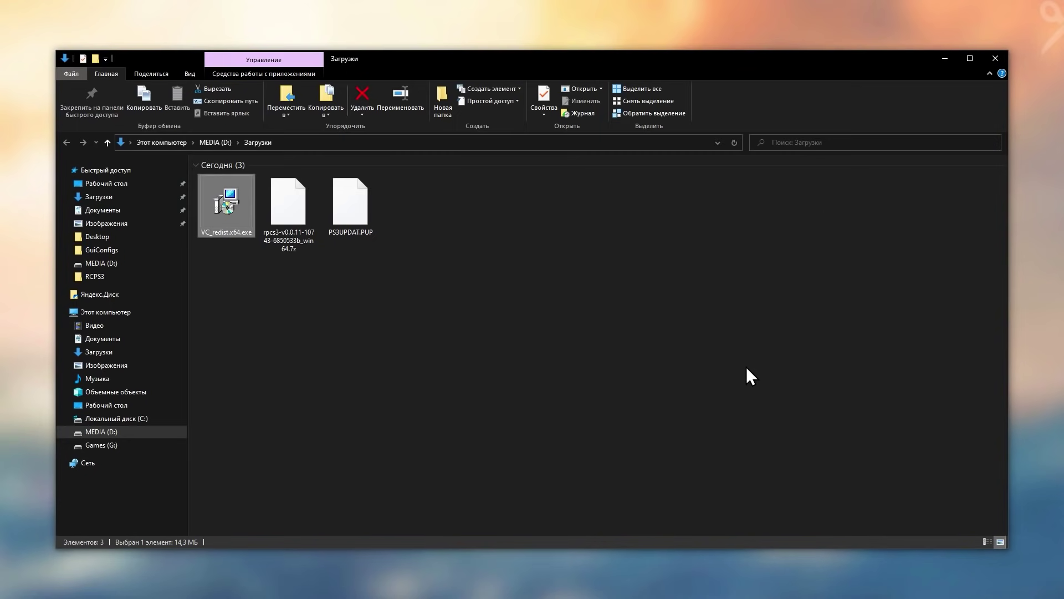
pyautogui.rightClick(228, 218)
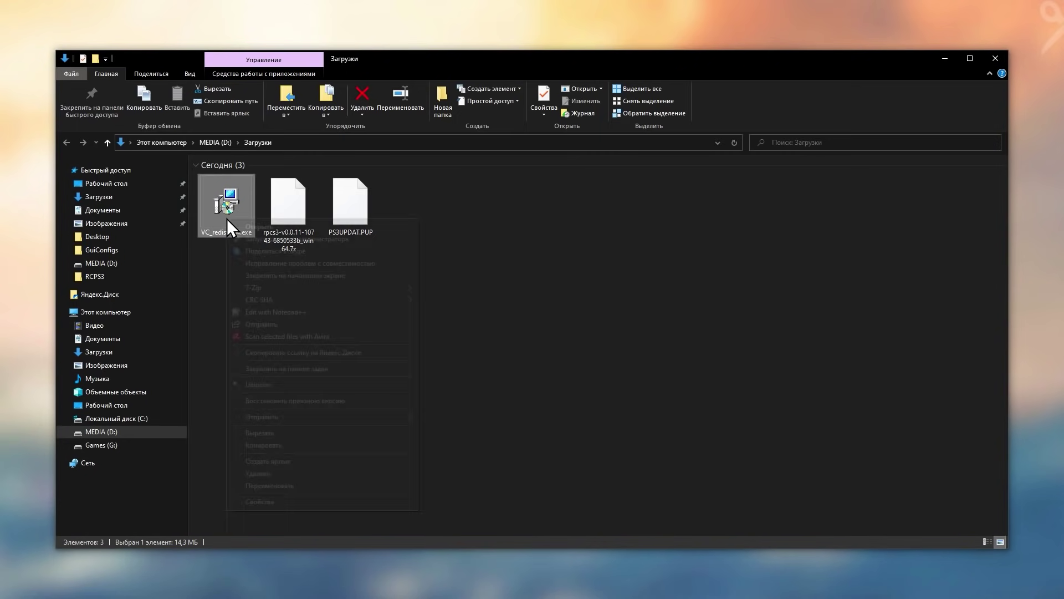
pyautogui.click(269, 473)
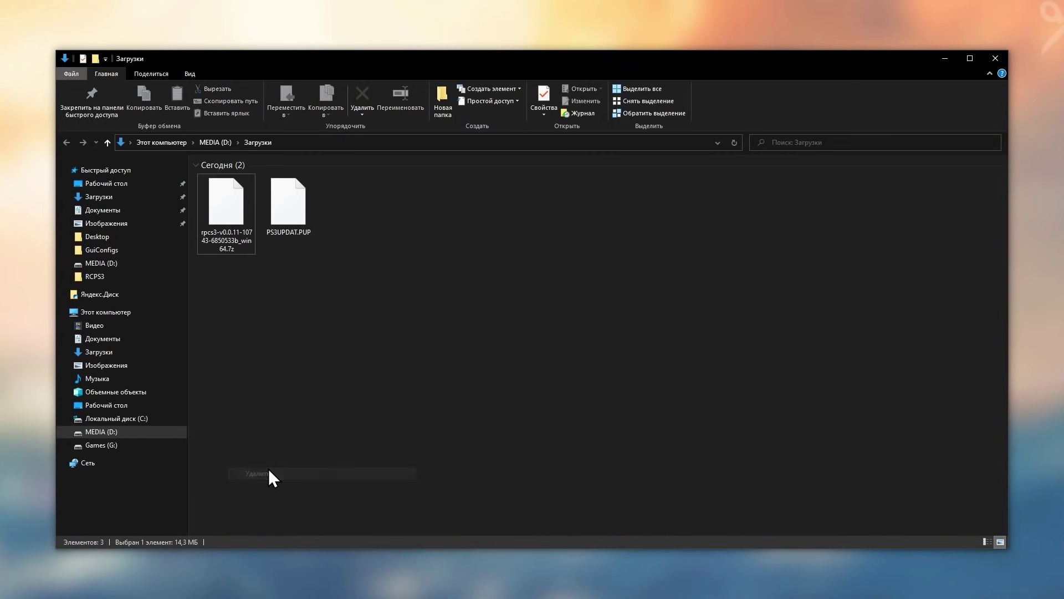
# Step: Extract the downloaded RPCS3 archive with 7-Zip into a folder named after the archive
pyautogui.rightClick(217, 244)
pyautogui.moveTo(271, 277)
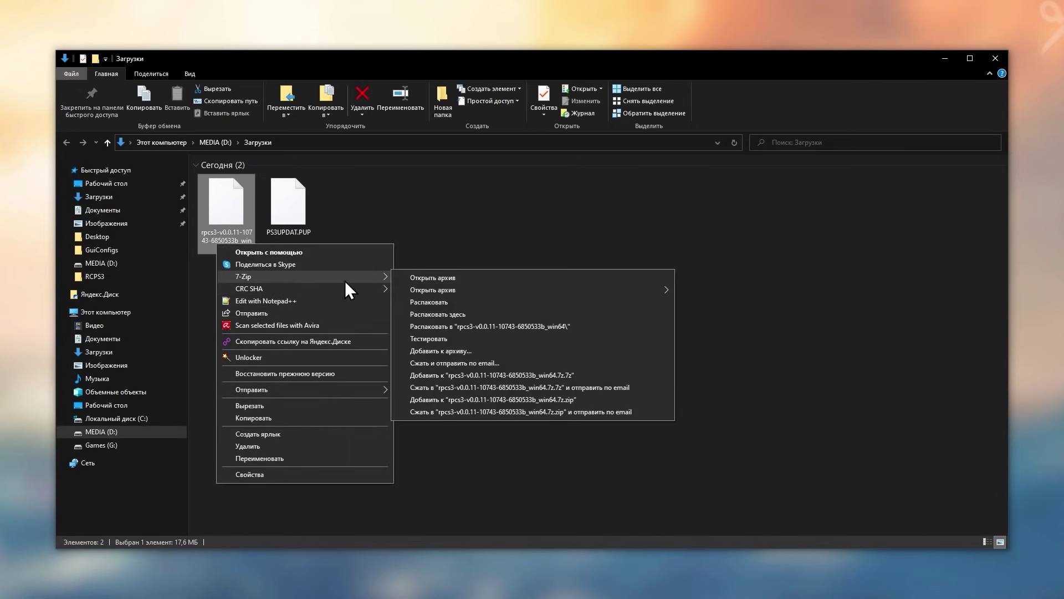
pyautogui.moveTo(482, 294)
pyautogui.click(477, 324)
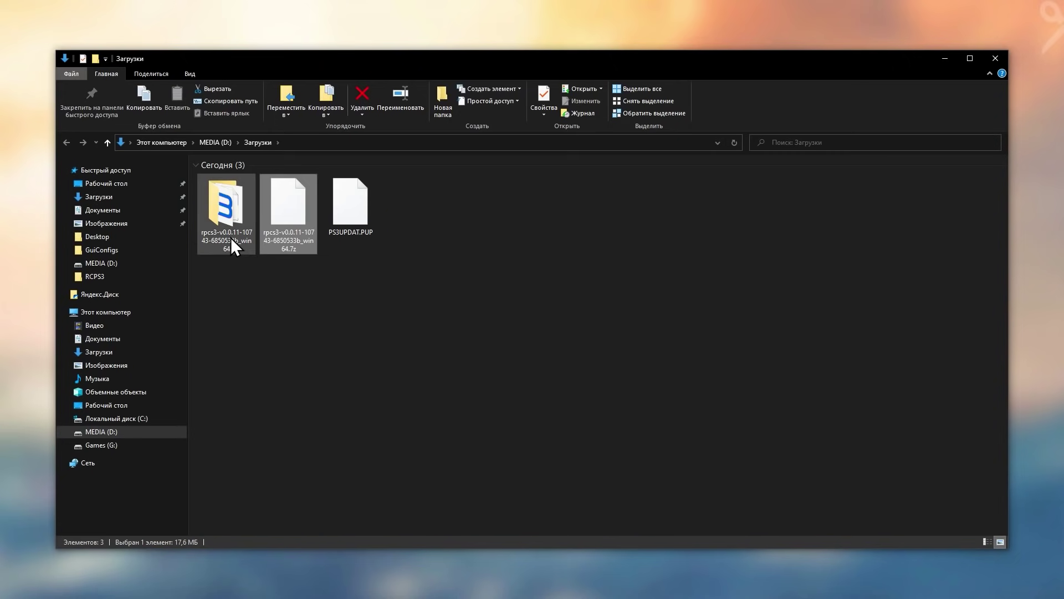
# Step: Cut all files and folders inside the extracted RPCS3 folder
pyautogui.doubleClick(230, 237)
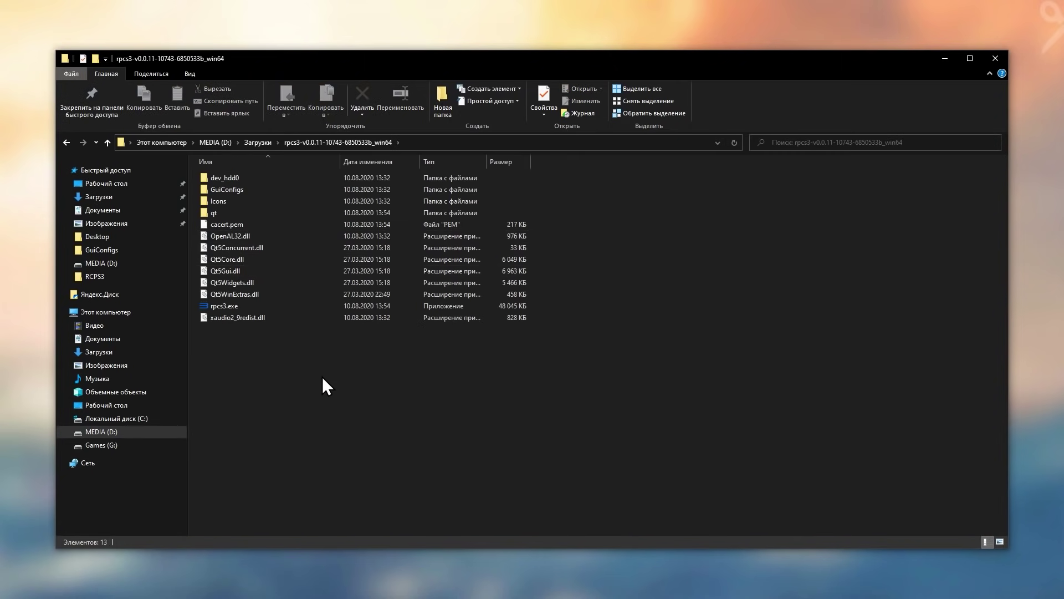
pyautogui.moveTo(321, 377); pyautogui.dragTo(216, 181)
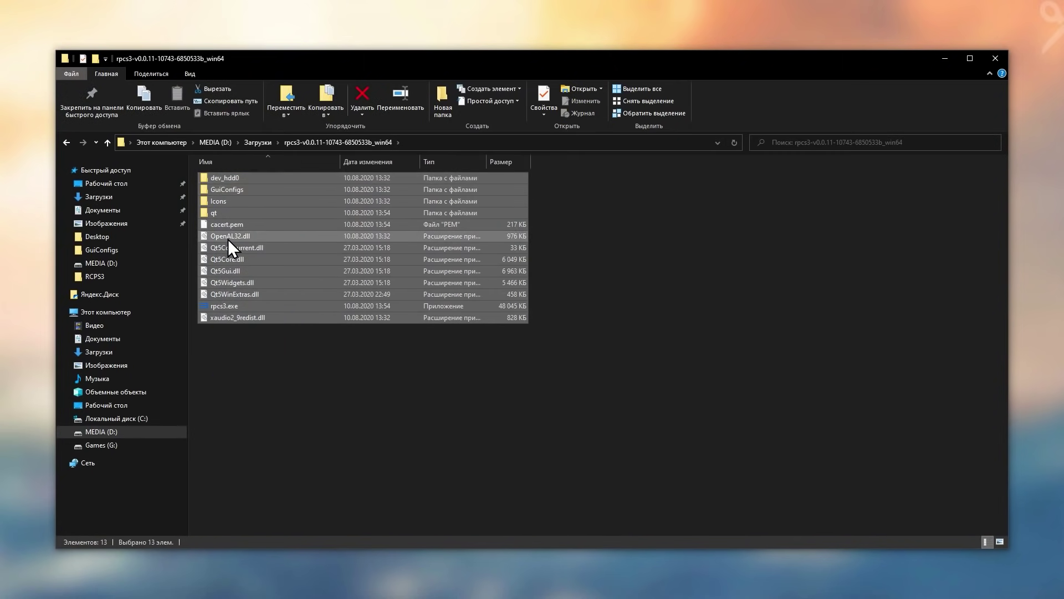
pyautogui.rightClick(228, 239)
pyautogui.click(254, 339)
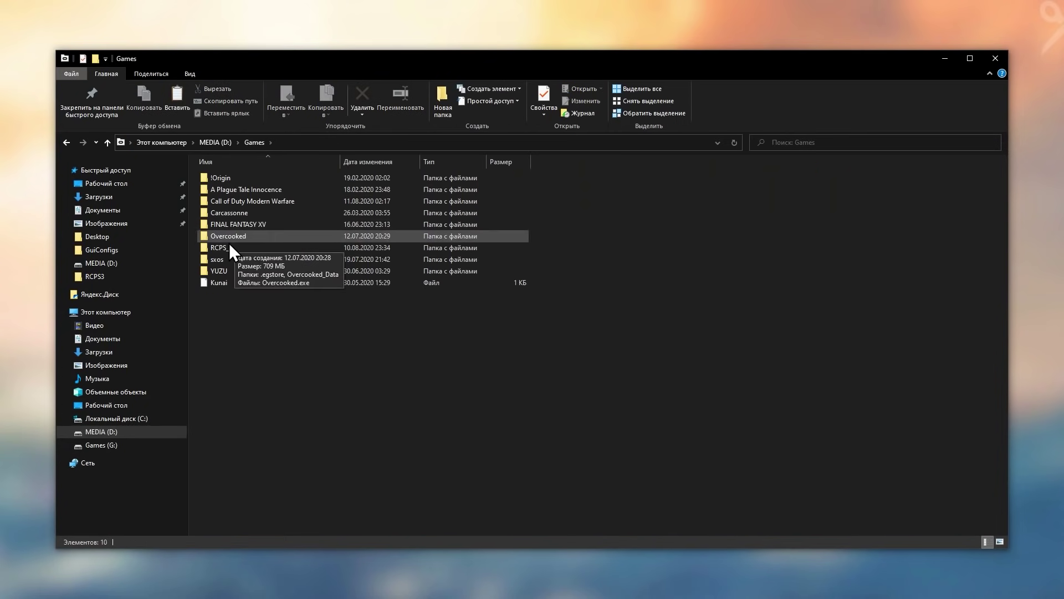
# Step: Delete the RCPS_3 folder in D:\Games and create a new folder there named RPCS3
pyautogui.press('Delete')
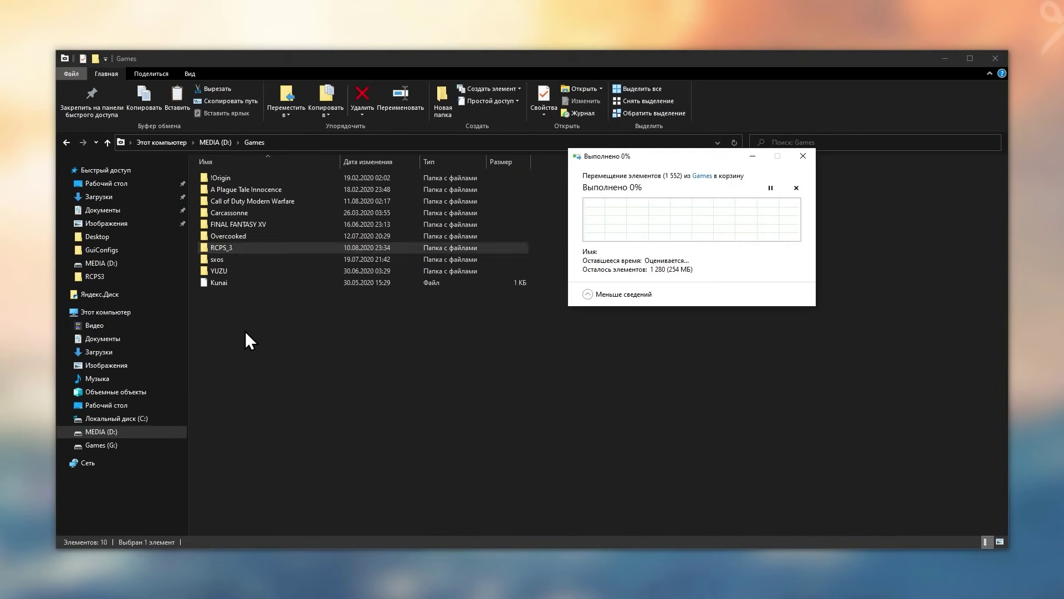
pyautogui.rightClick(245, 331)
pyautogui.moveTo(261, 464)
pyautogui.click(414, 464)
pyautogui.write('RCPS3')
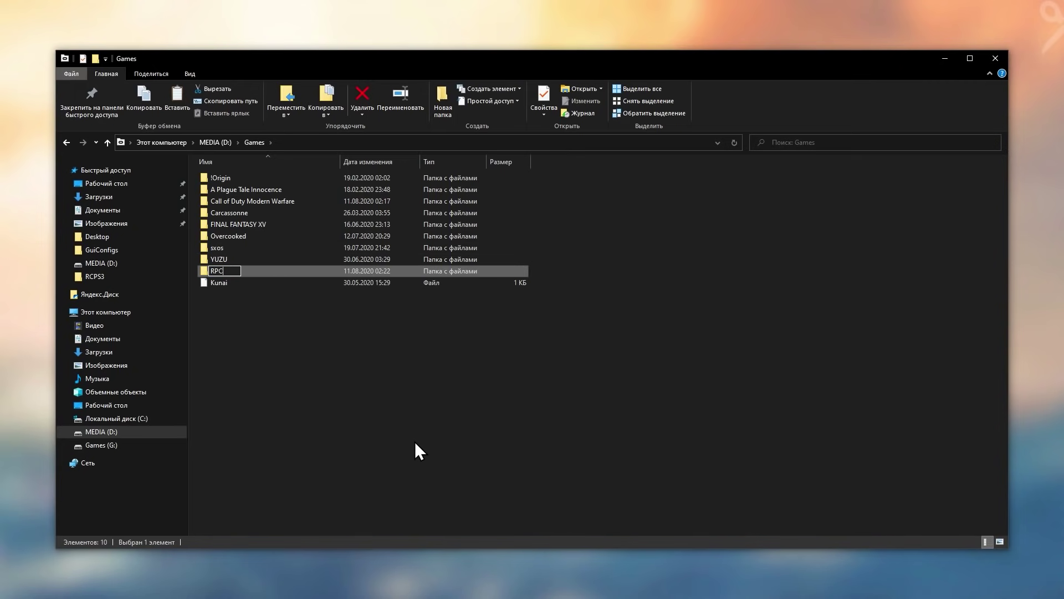
pyautogui.write('S3')
pyautogui.press('Return')
# Step: Create a subfolder named Emu inside the RPCS3 folder
pyautogui.doubleClick(244, 247)
pyautogui.rightClick(244, 244)
pyautogui.moveTo(333, 375)
pyautogui.click(422, 374)
pyautogui.write('Emu')
pyautogui.press('Return')
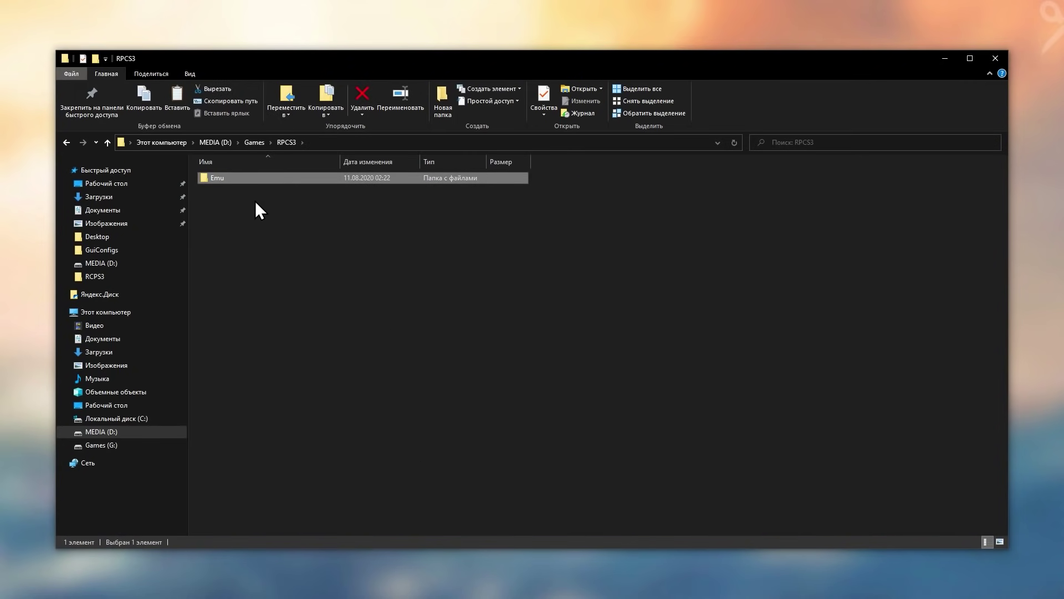
# Step: Paste the emulator files into the Emu folder
pyautogui.doubleClick(229, 177)
pyautogui.rightClick(245, 224)
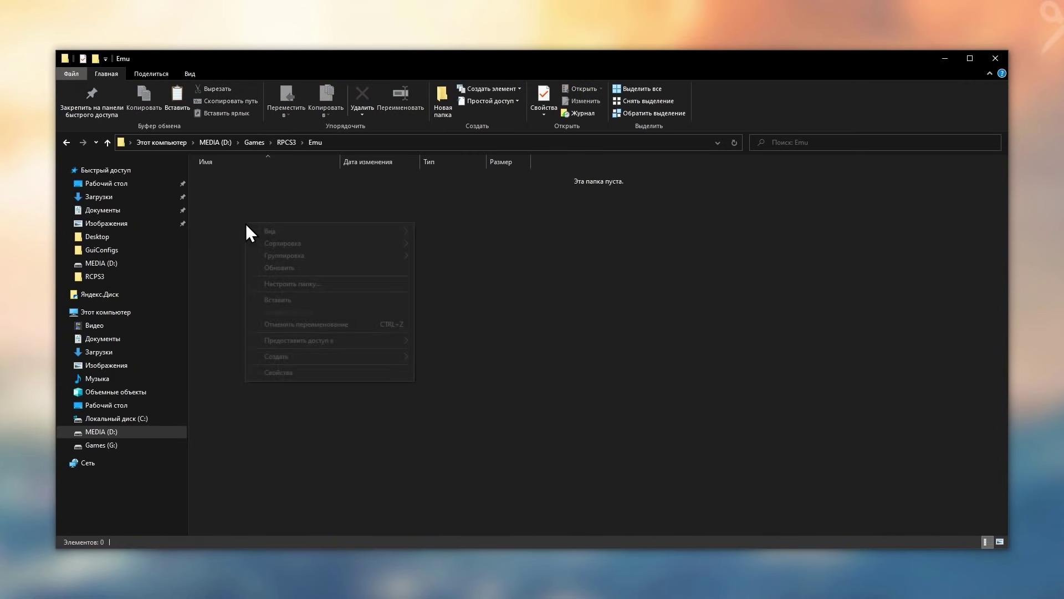
pyautogui.click(306, 299)
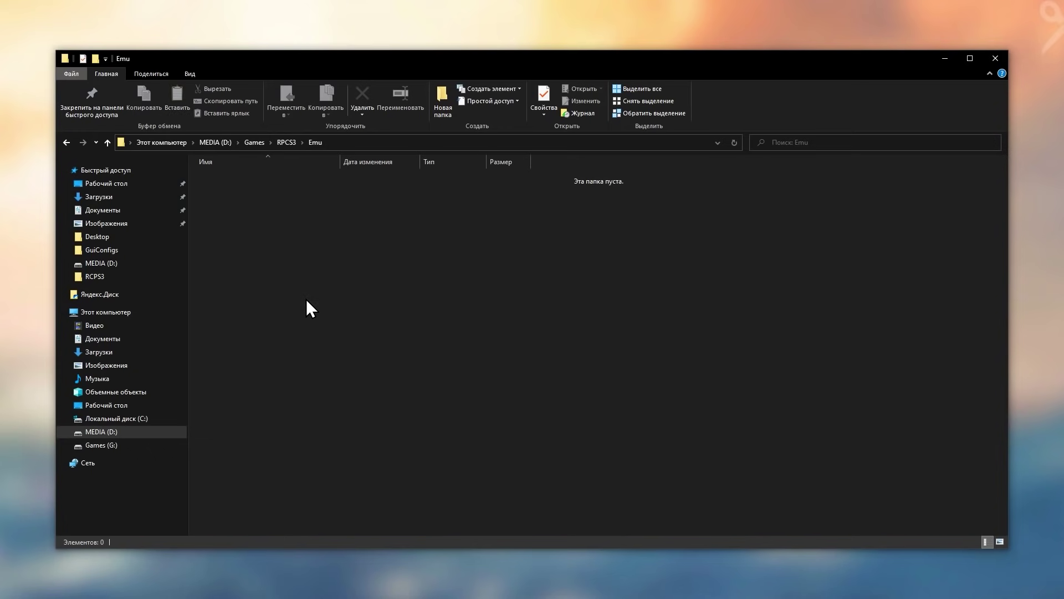
pyautogui.click(301, 337)
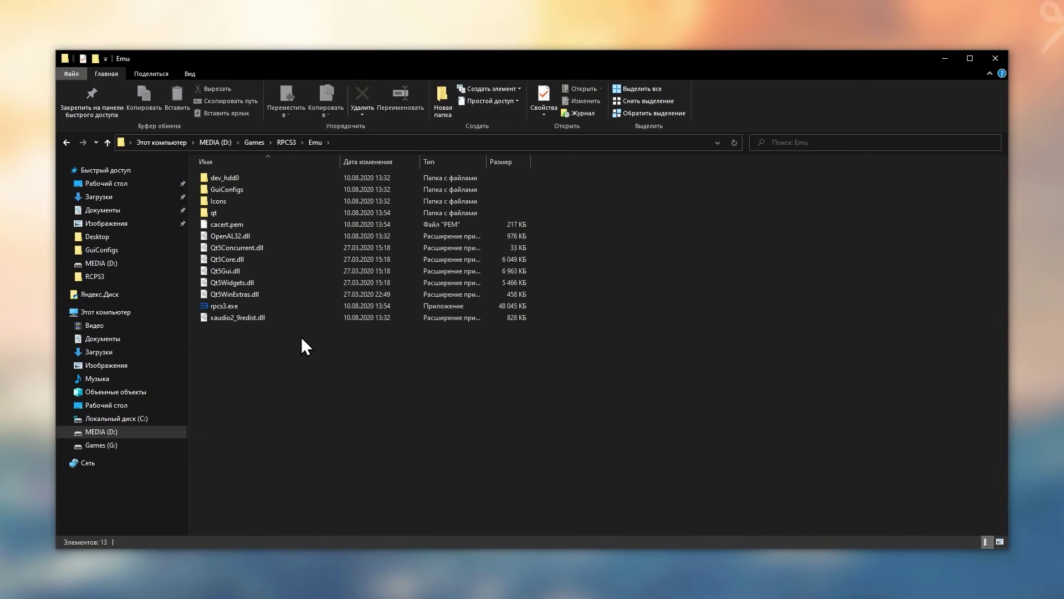
# Step: Set the compatibility properties of rpcs3.exe so that it runs as administrator
pyautogui.click(235, 303)
pyautogui.rightClick(235, 303)
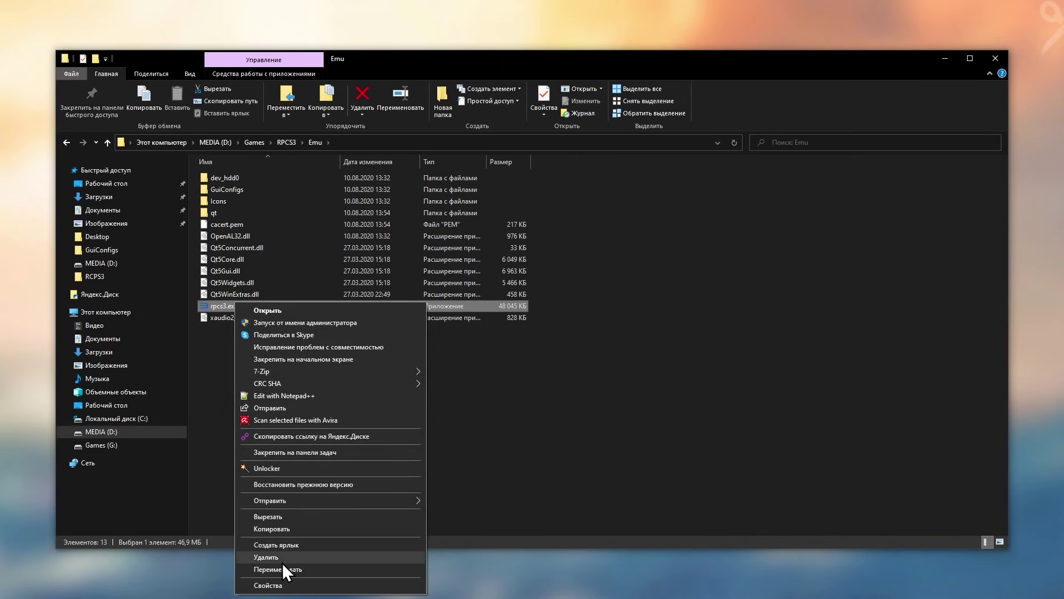
pyautogui.click(286, 585)
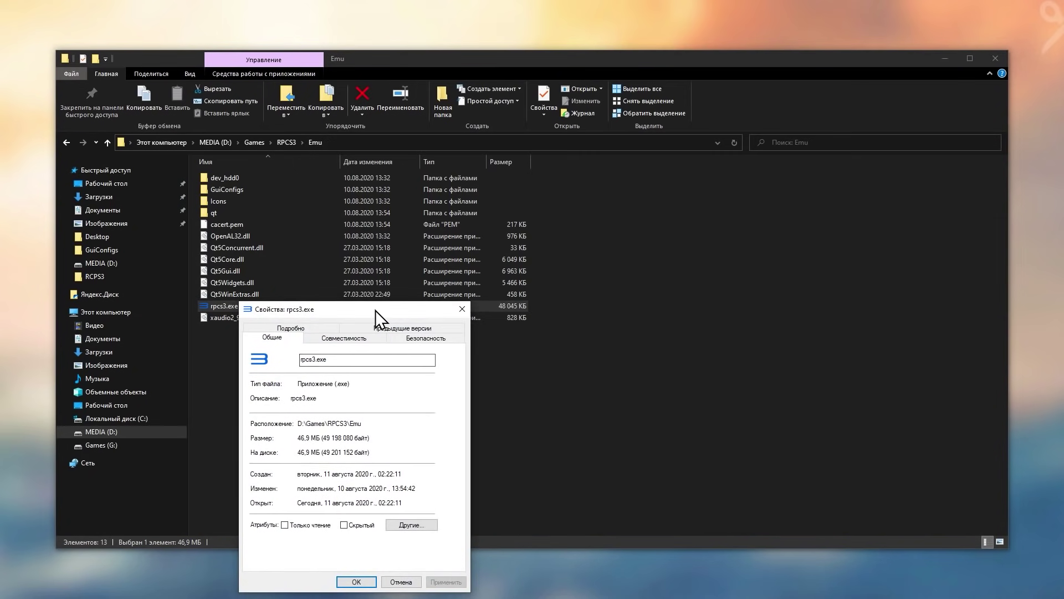
pyautogui.moveTo(375, 311); pyautogui.dragTo(454, 168)
pyautogui.click(431, 195)
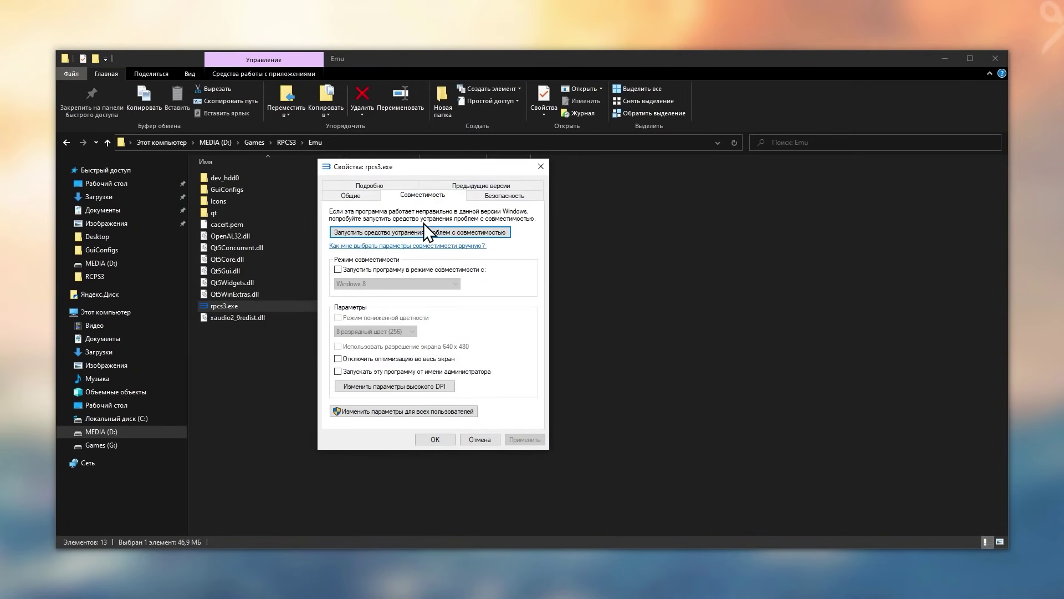
pyautogui.click(338, 369)
pyautogui.click(434, 439)
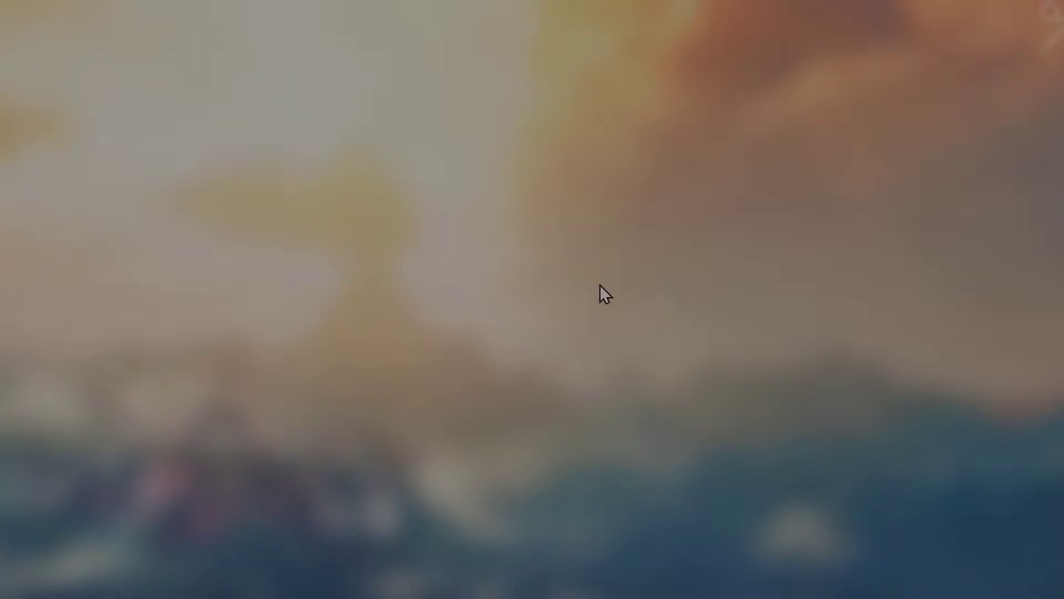
# Step: Open the Windows graphics settings from the display settings and turn on game optimization for variable refresh rate
pyautogui.rightClick(543, 319)
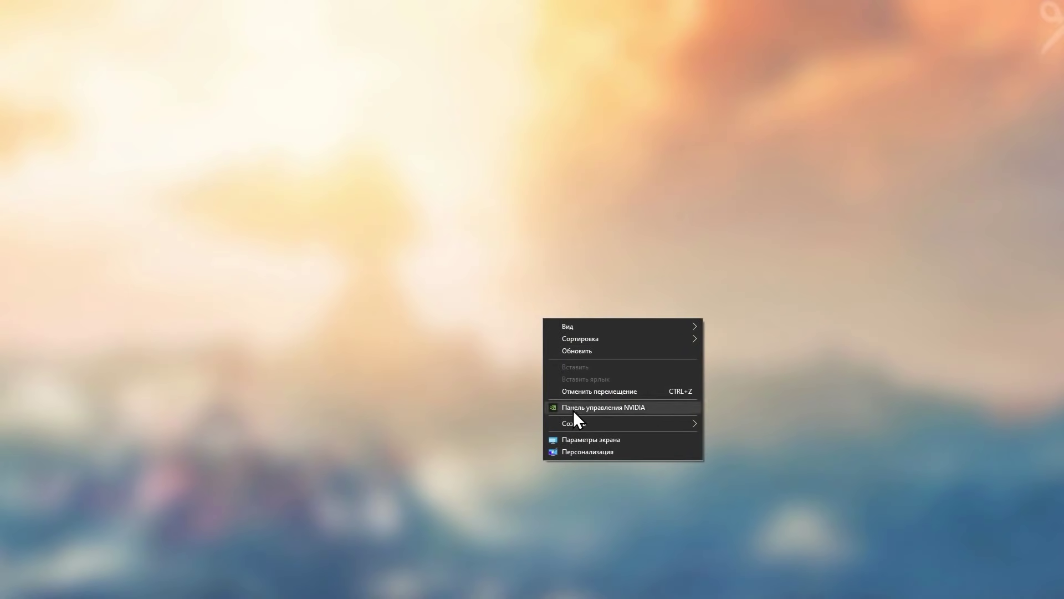
pyautogui.click(576, 440)
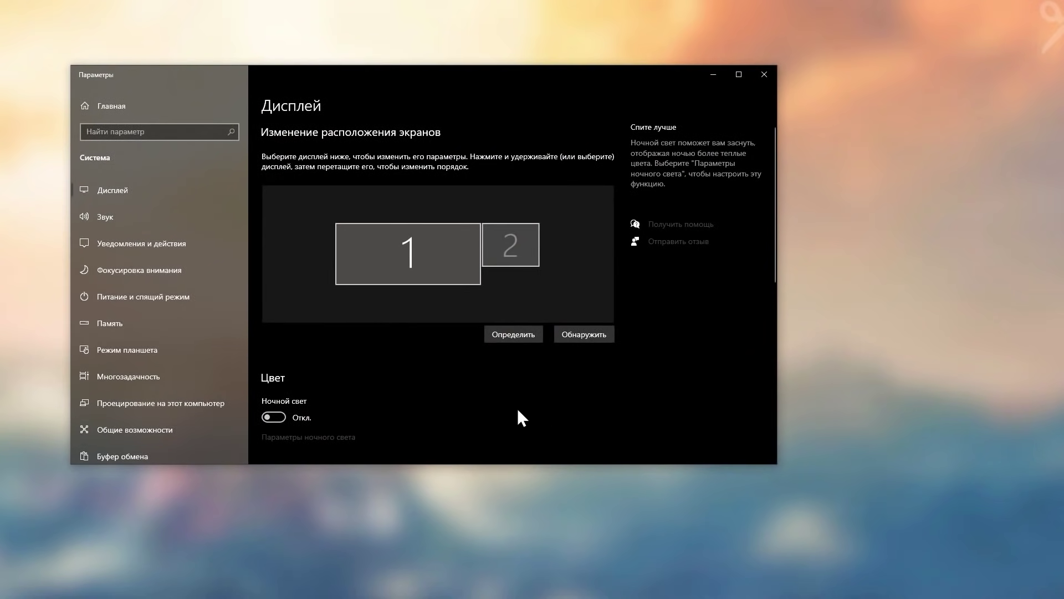
pyautogui.scroll(-7, 461, 378)
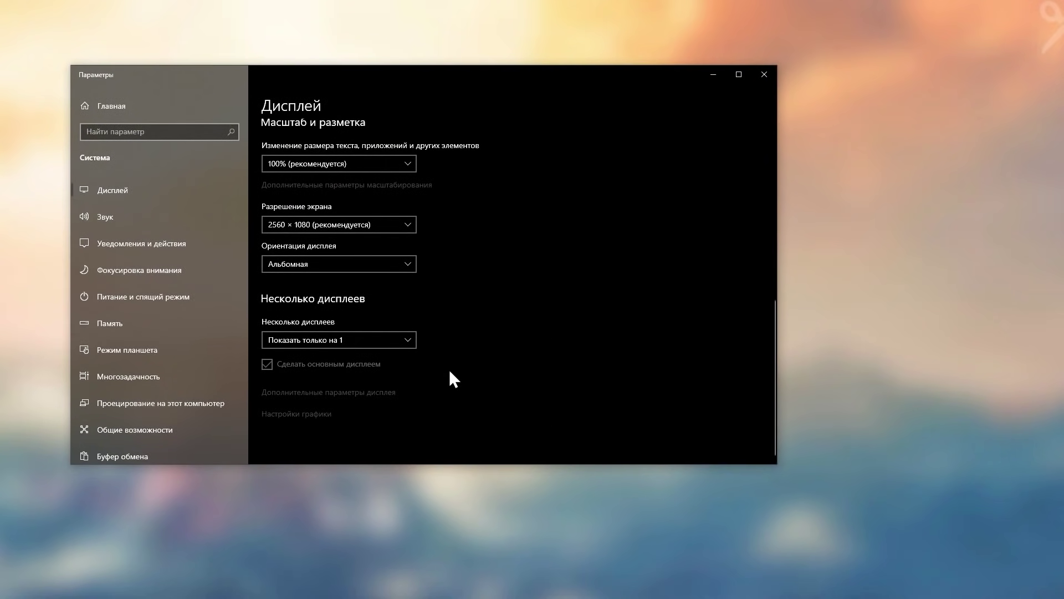
pyautogui.click(302, 414)
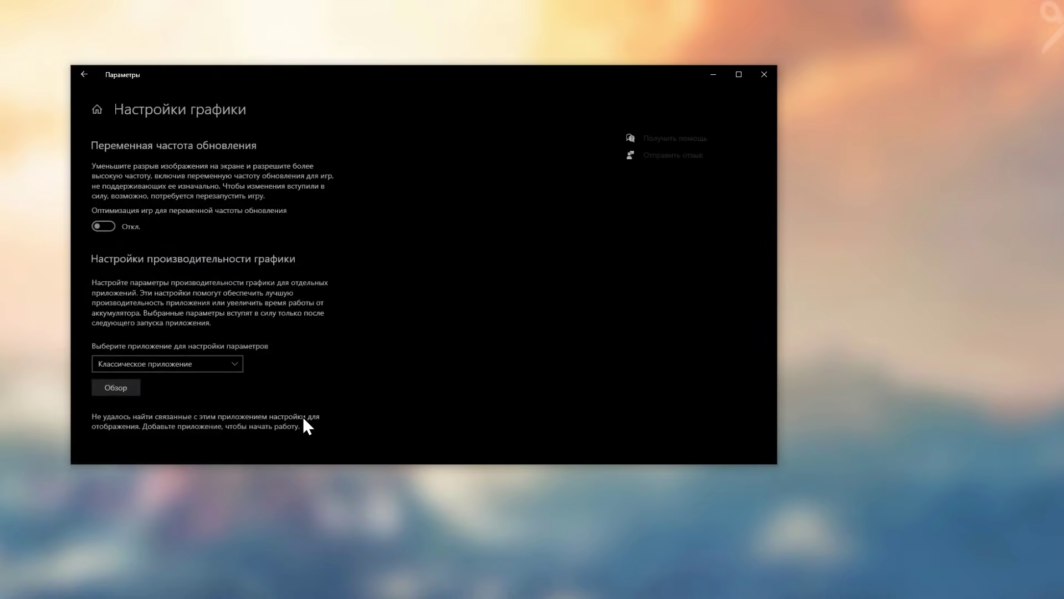
pyautogui.click(94, 224)
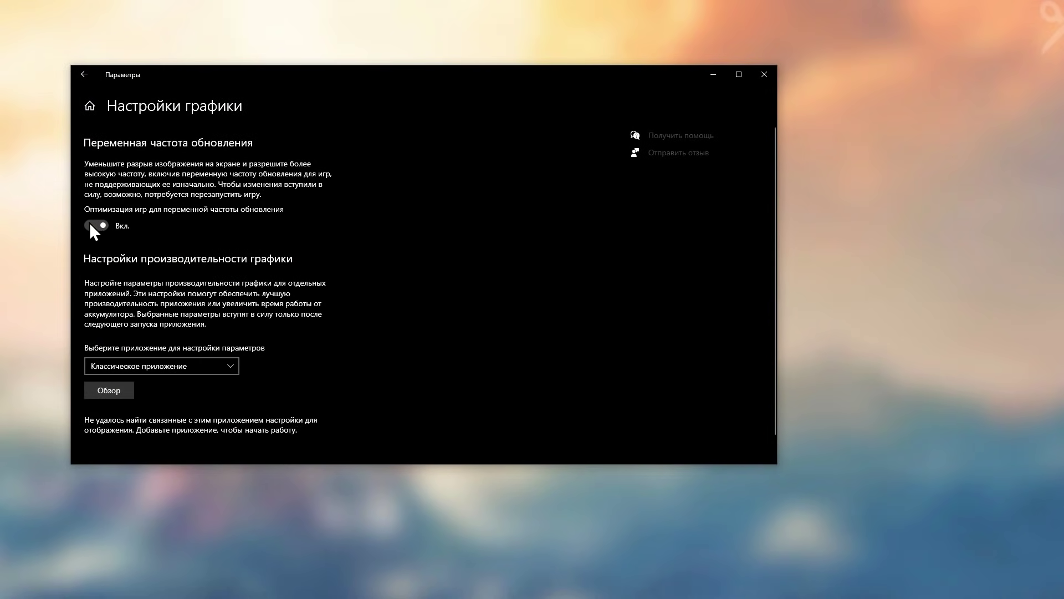
# Step: Add rpcs3.exe from D:\Games\RPCS3\Emu as a classic app in the graphics performance settings
pyautogui.click(120, 390)
pyautogui.doubleClick(474, 228)
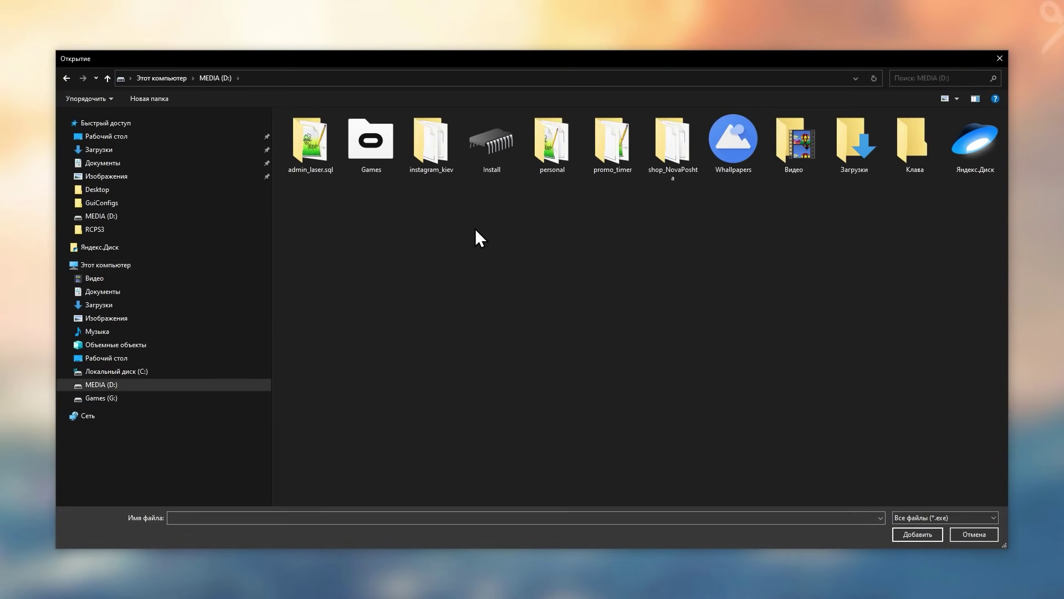
pyautogui.doubleClick(373, 165)
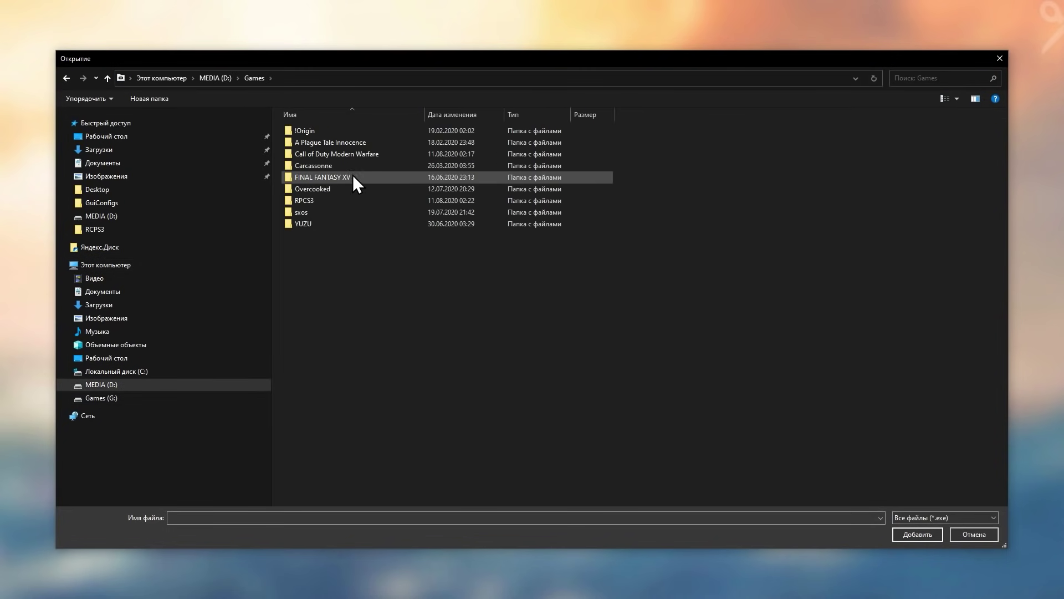
pyautogui.doubleClick(312, 198)
pyautogui.doubleClick(305, 133)
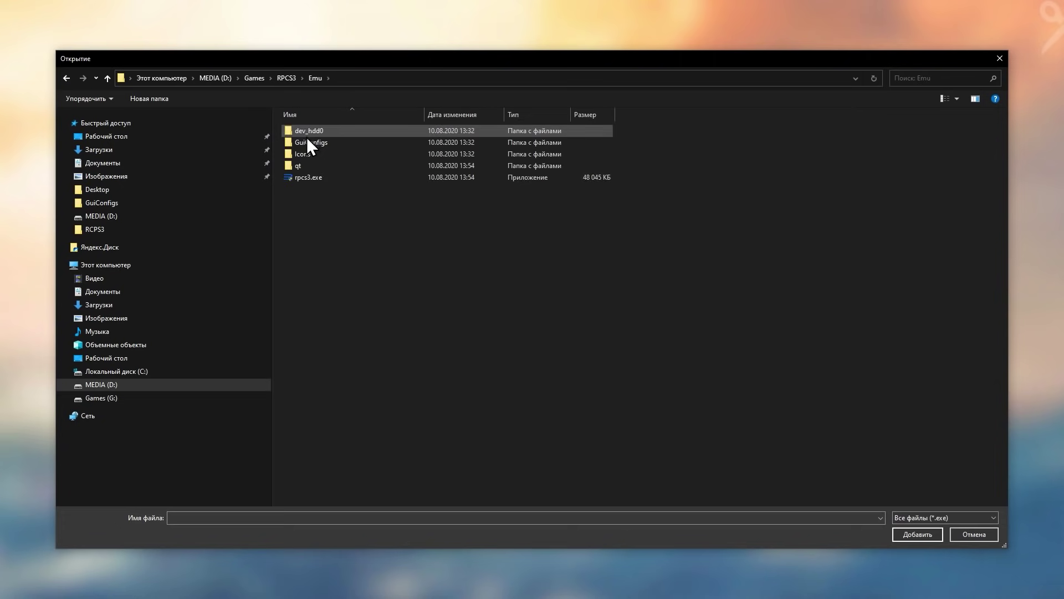
pyautogui.click(305, 177)
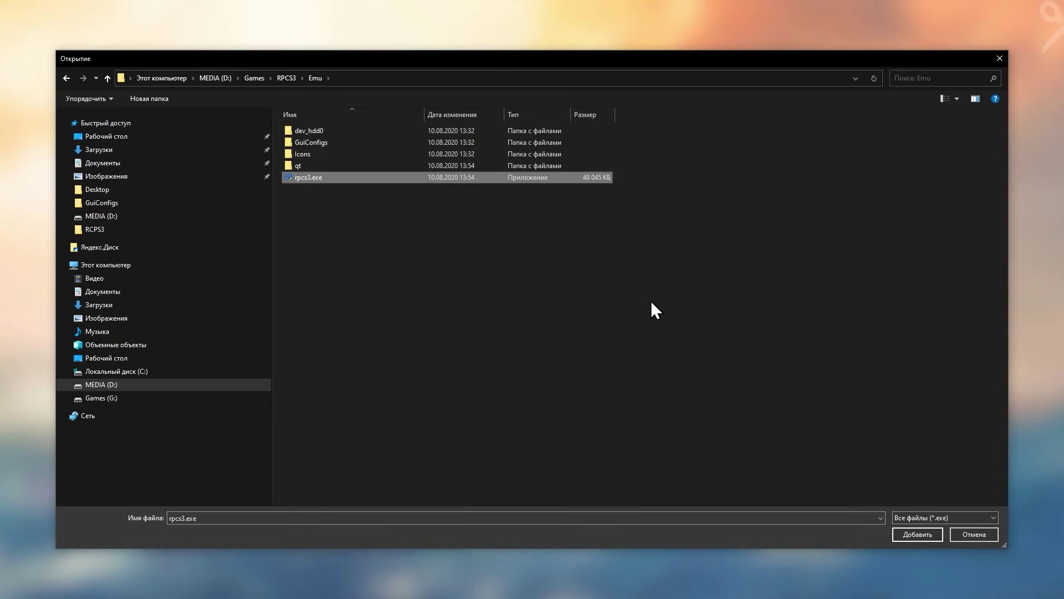
pyautogui.click(917, 534)
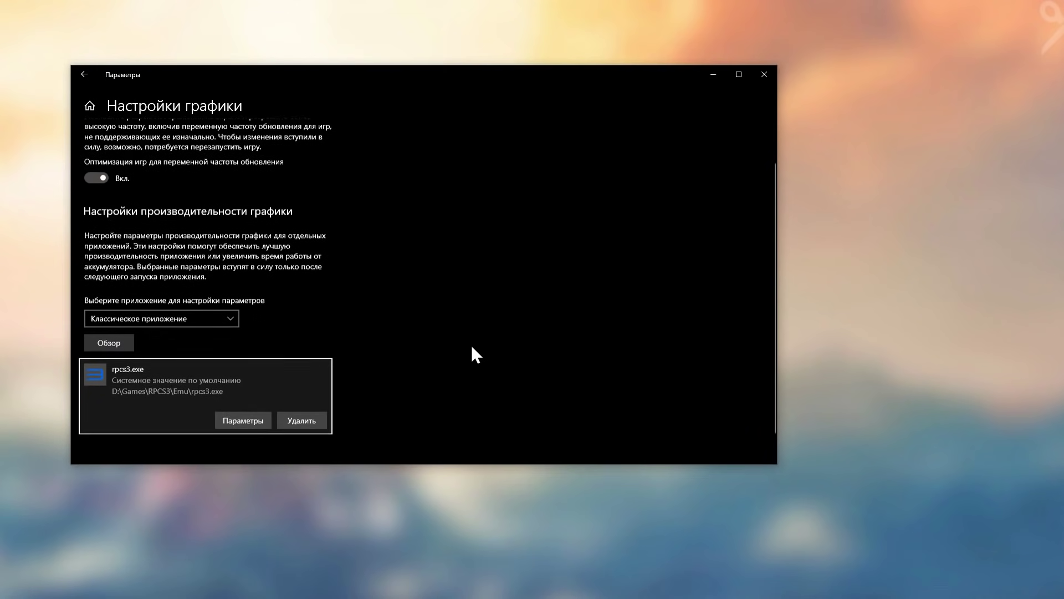
# Step: Set the graphics preference of rpcs3.exe to high performance (Высокая производительность) and save it
pyautogui.scroll(-1, 472, 347)
pyautogui.click(260, 395)
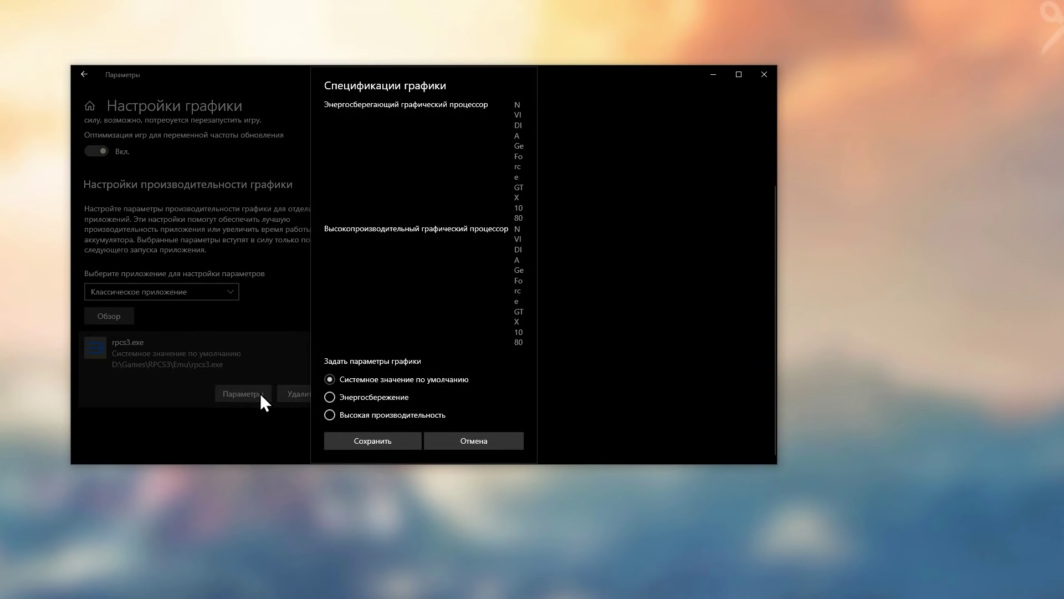
pyautogui.click(346, 414)
pyautogui.click(367, 442)
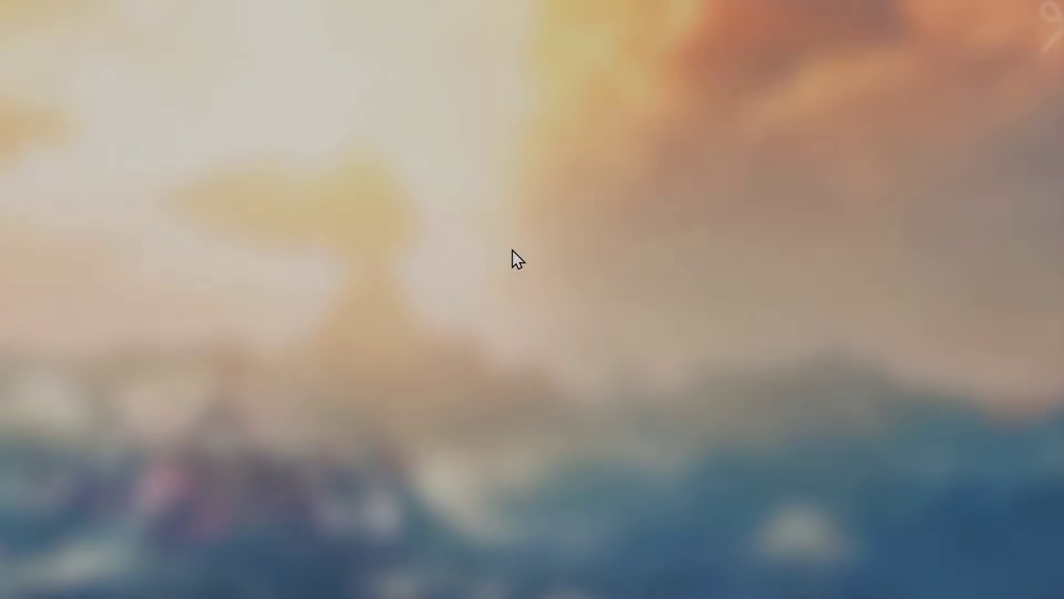
# Step: Switch to the NVIDIA Control Panel and add rpcs3.exe from D:\Games\RPCS3\Emu to the program-specific 3D settings
pyautogui.rightClick(510, 251)
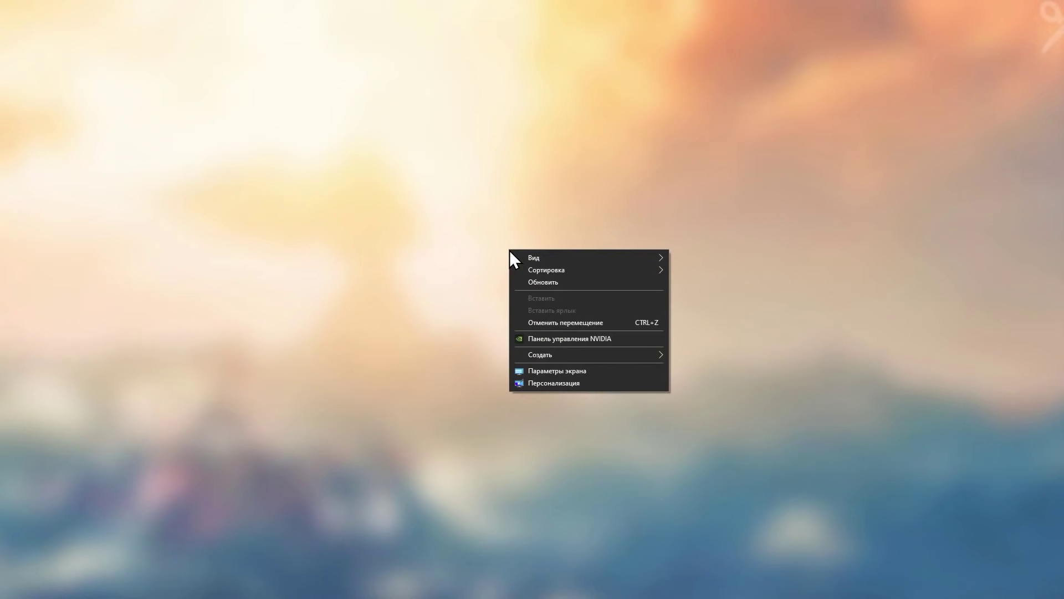
pyautogui.click(550, 338)
pyautogui.click(327, 182)
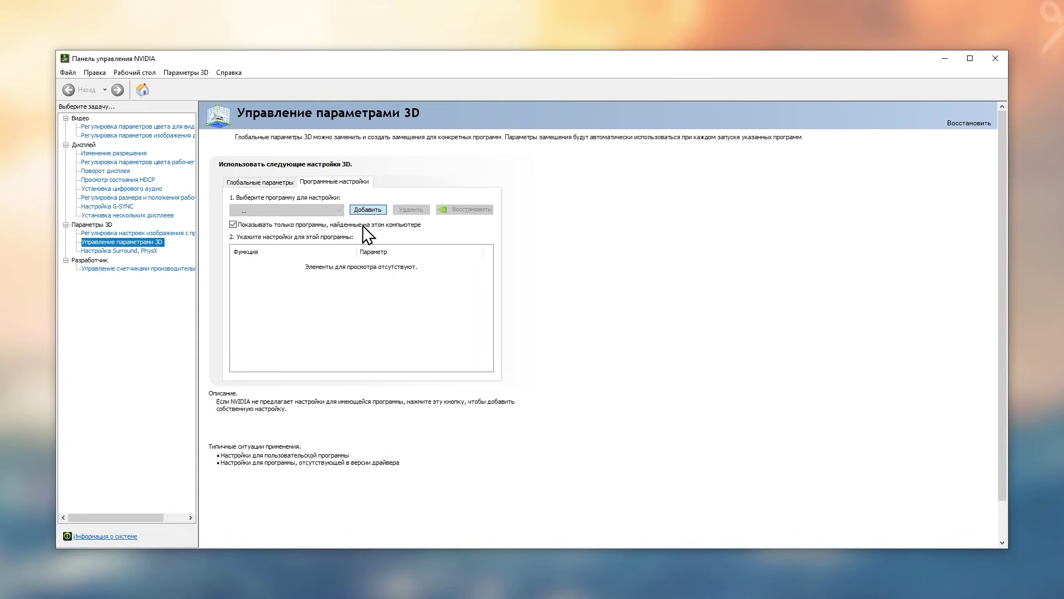
pyautogui.click(364, 209)
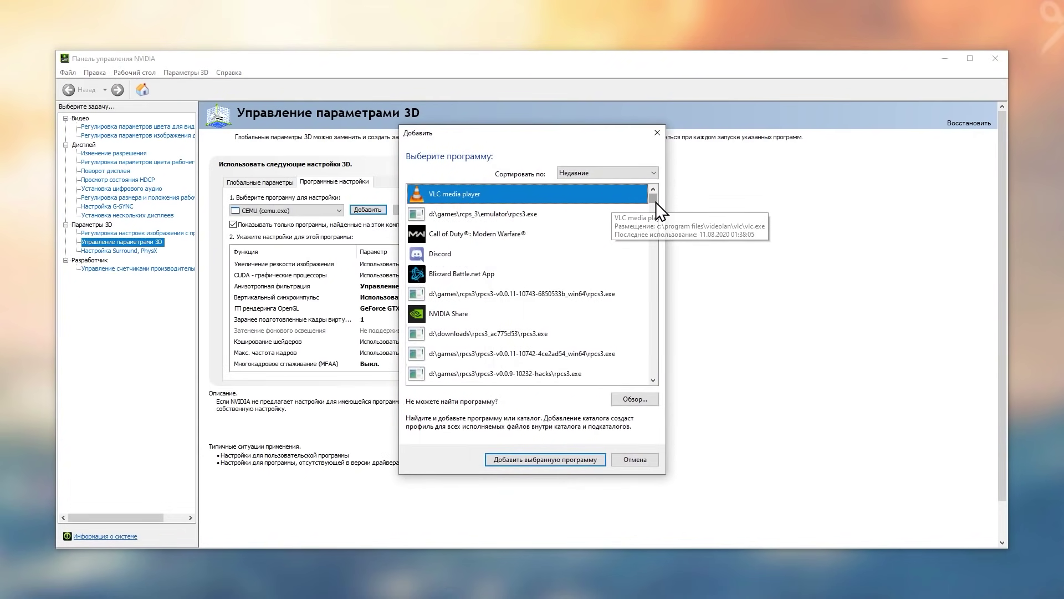
pyautogui.click(633, 395)
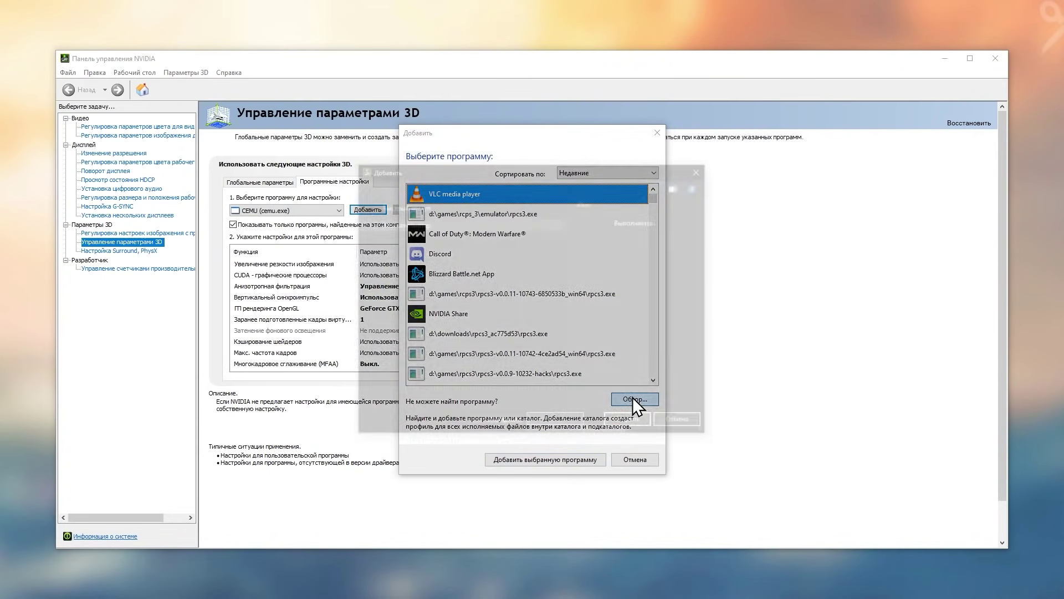
pyautogui.doubleClick(623, 300)
pyautogui.doubleClick(603, 241)
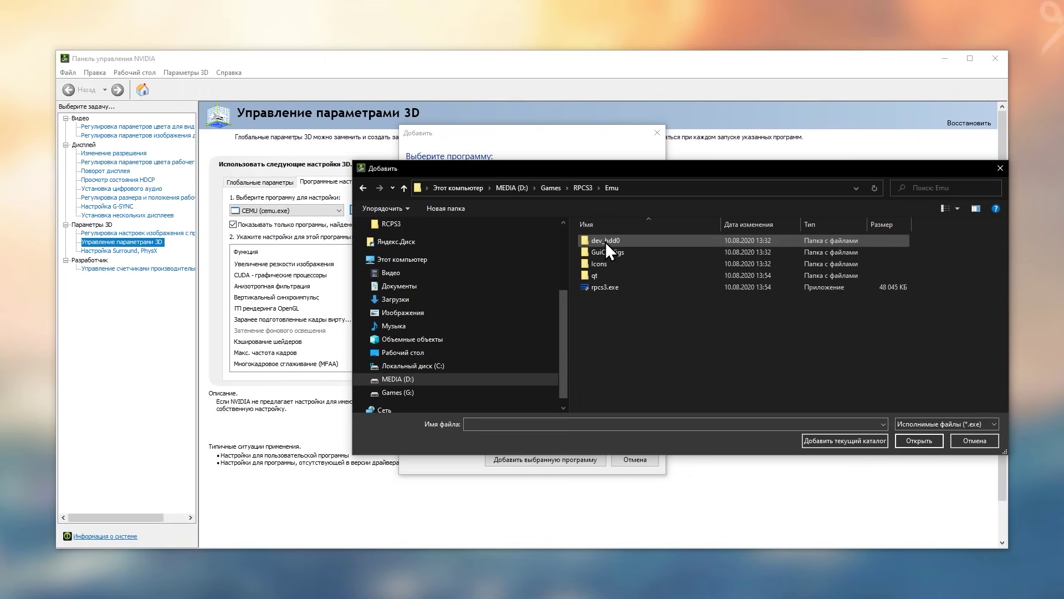
pyautogui.click(609, 287)
pyautogui.click(919, 440)
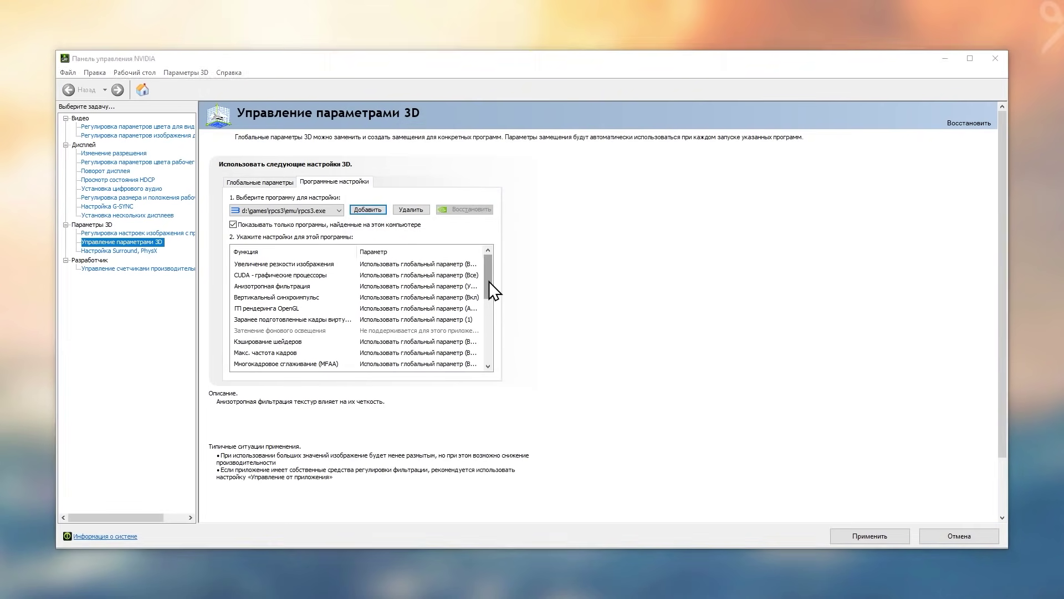
# Step: For rpcs3.exe, turn multi-frame anti-aliasing (MFAA) off (Выкл.) and threaded optimization (Потоковая оптимизация) on (Вкл)
pyautogui.moveTo(494, 285); pyautogui.dragTo(496, 299)
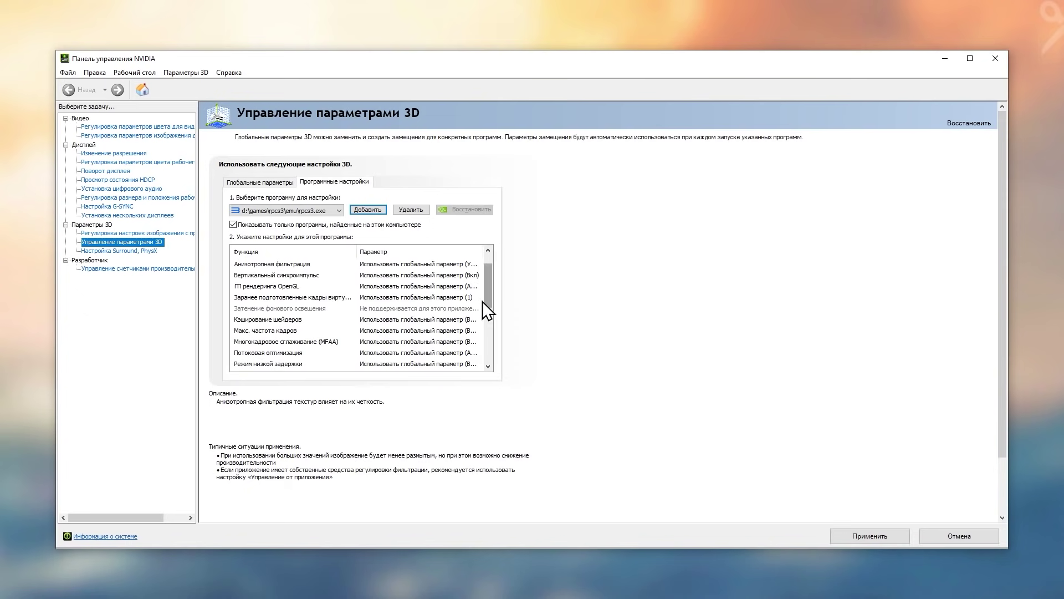
pyautogui.click(427, 340)
pyautogui.click(425, 341)
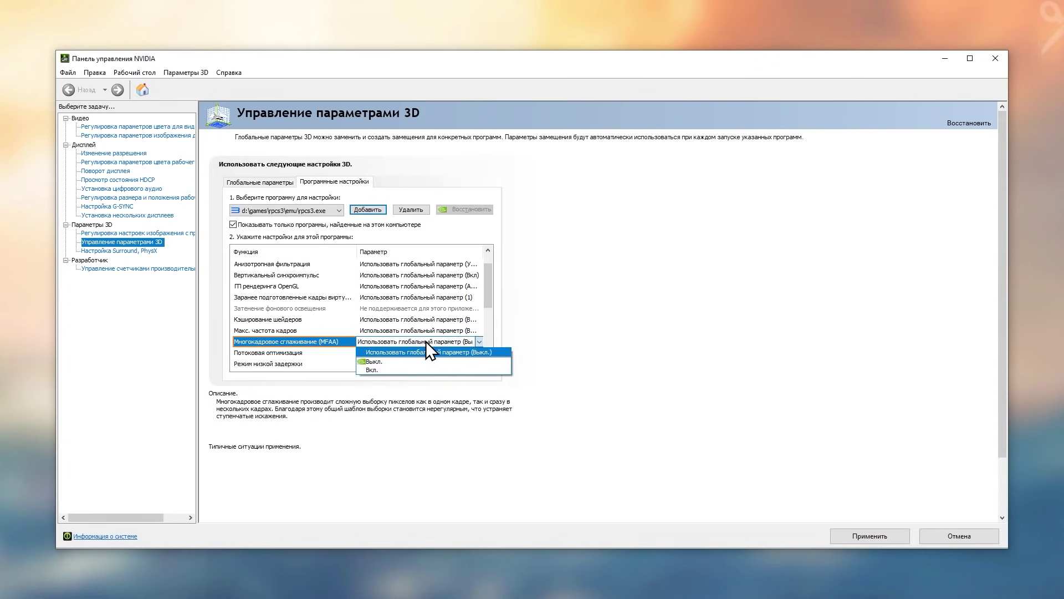
pyautogui.click(389, 360)
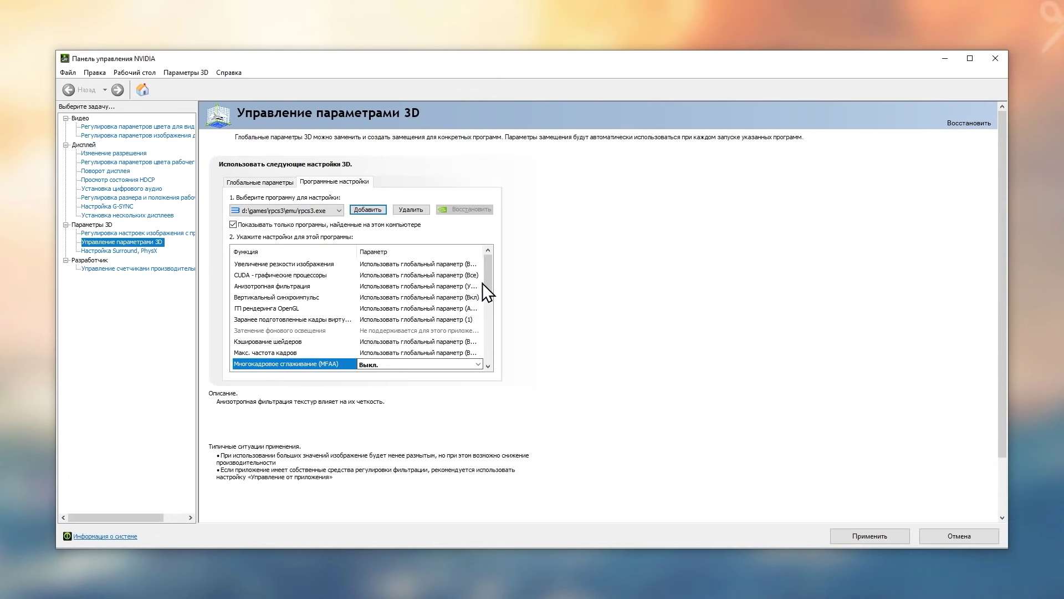
pyautogui.scroll(-1, 482, 282)
pyautogui.click(403, 341)
pyautogui.click(392, 376)
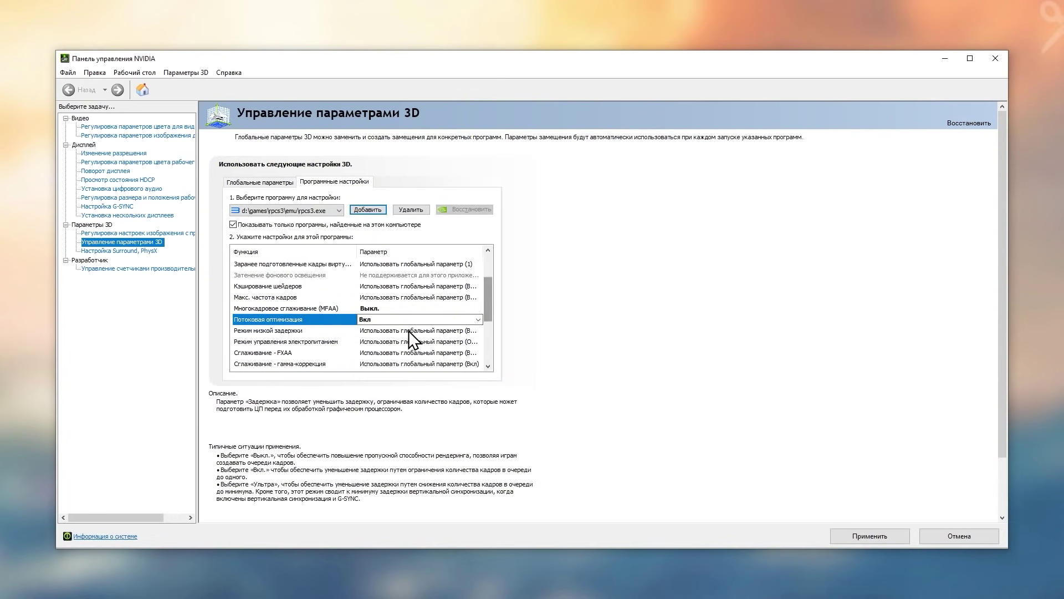
# Step: Set the low latency mode to Ultra (Ультра) and the power management mode to prefer maximum performance
pyautogui.click(408, 332)
pyautogui.click(391, 370)
pyautogui.scroll(-2, 489, 289)
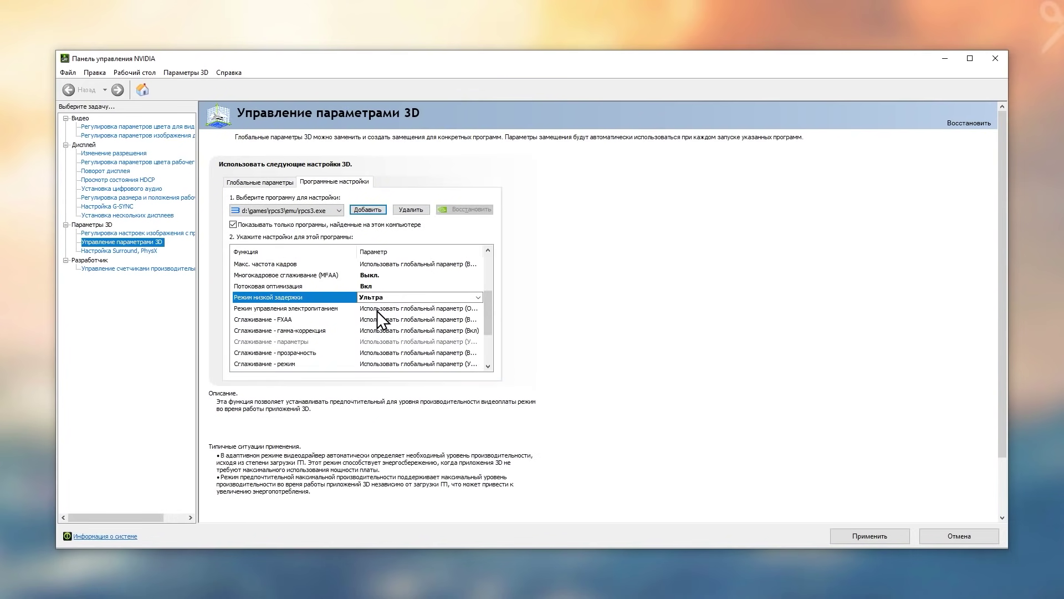
pyautogui.click(377, 310)
pyautogui.click(418, 345)
# Step: Turn anti-aliasing gamma correction on (Вкл) and anti-aliasing transparency off (Выкл)
pyautogui.click(361, 319)
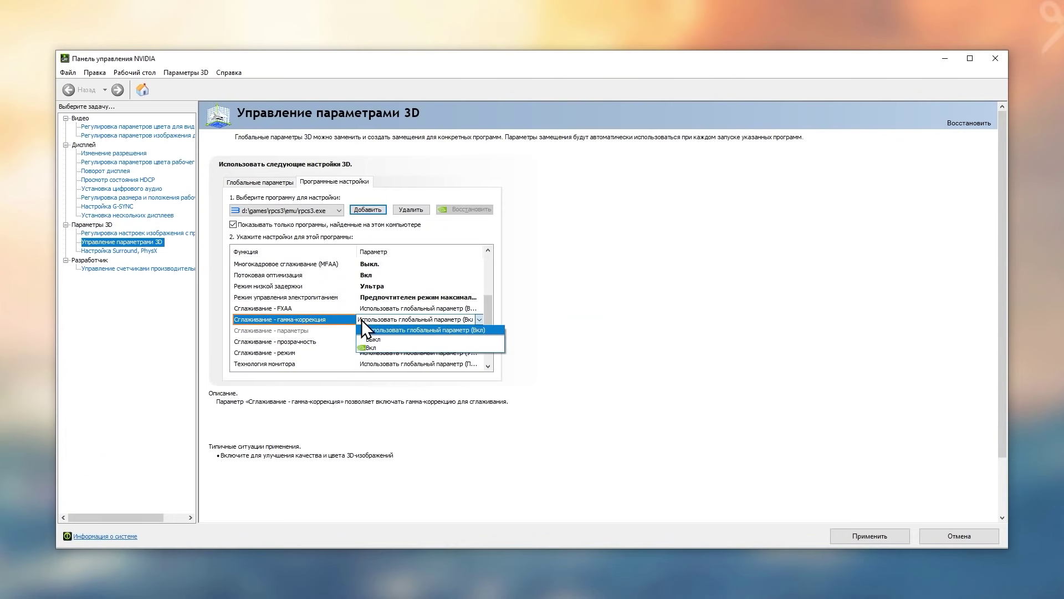
pyautogui.click(382, 343)
pyautogui.scroll(-2, 490, 306)
pyautogui.click(378, 320)
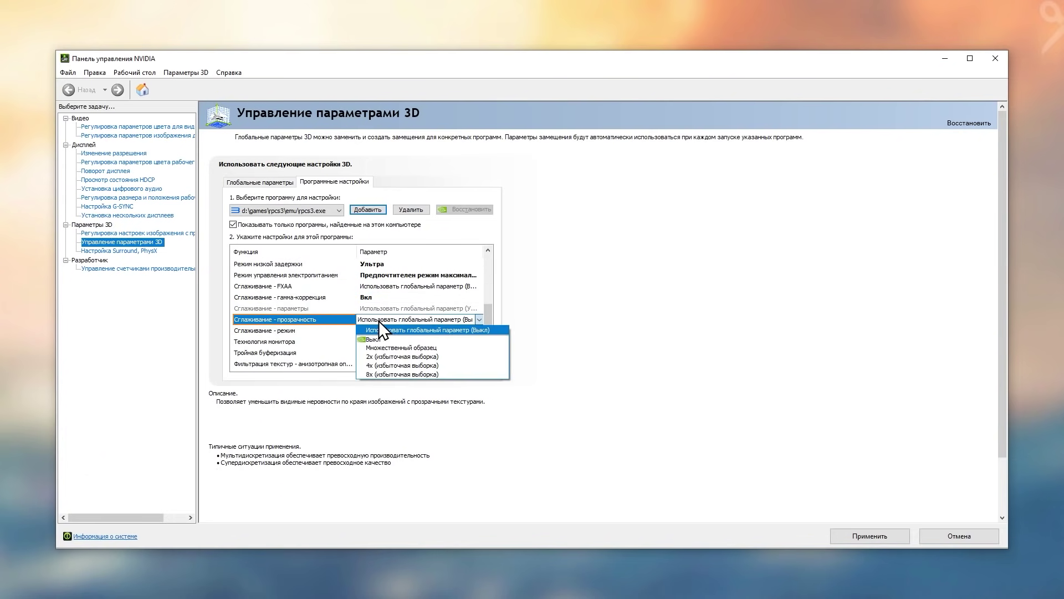
pyautogui.click(383, 340)
# Step: Turn triple buffering (Тройная буферизация) on and anisotropic texture filtering optimization off
pyautogui.moveTo(488, 309); pyautogui.dragTo(483, 344)
pyautogui.click(384, 319)
pyautogui.click(374, 345)
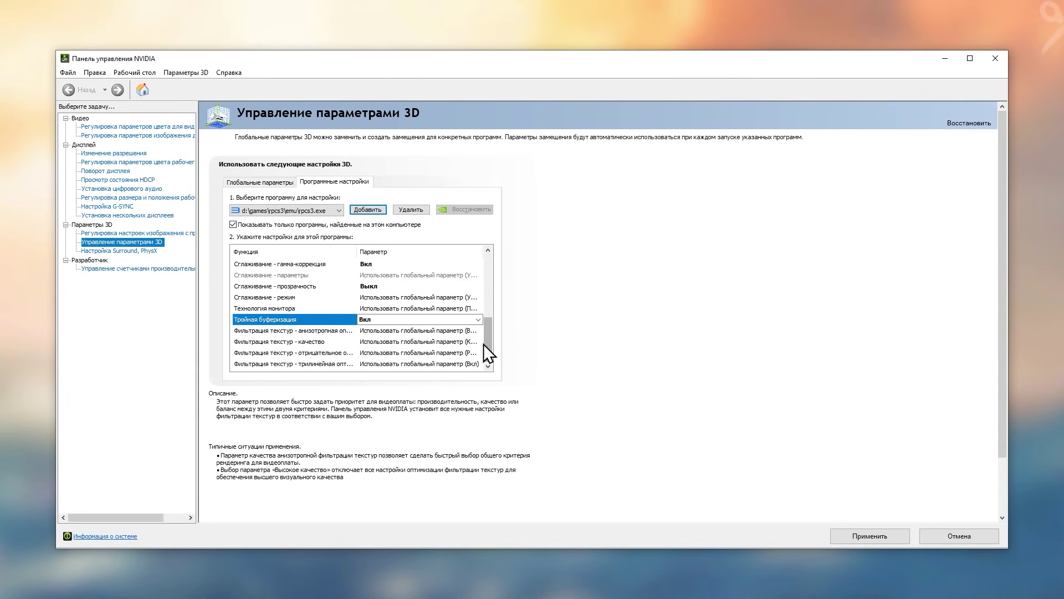
pyautogui.click(378, 331)
pyautogui.click(380, 339)
pyautogui.scroll(-1, 402, 352)
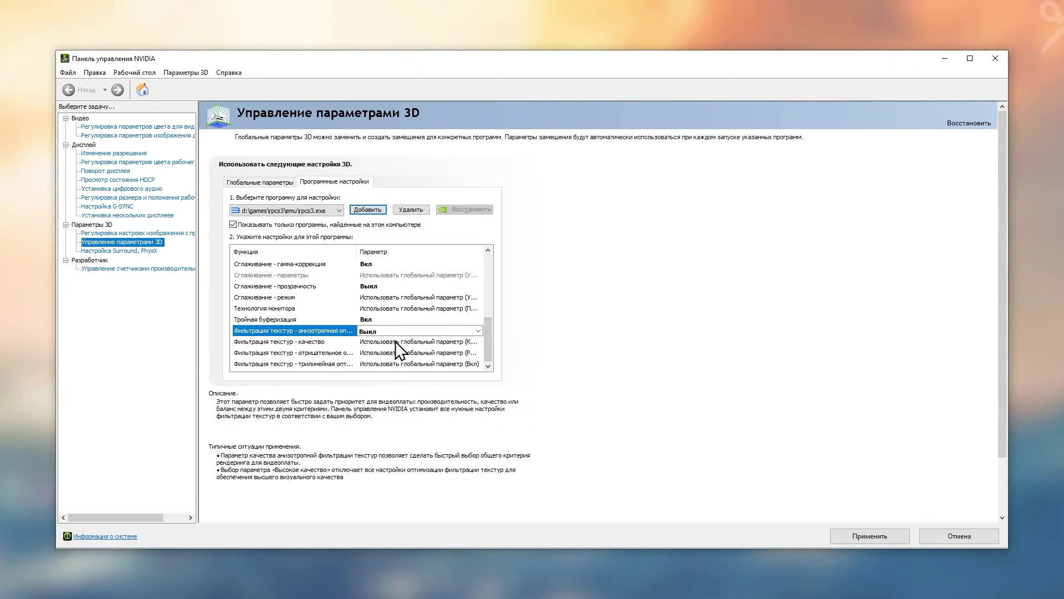
# Step: Set texture filtering quality to Quality (Качество) and negative LOD bias to Allow (Разрешить), and apply the 3D settings
pyautogui.click(395, 341)
pyautogui.click(388, 373)
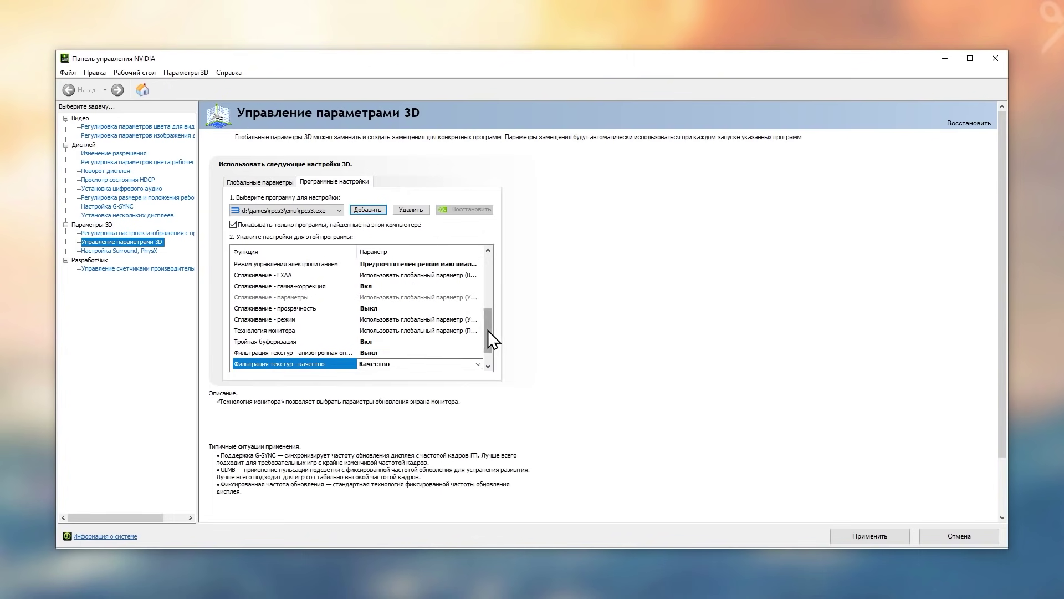
pyautogui.moveTo(488, 331); pyautogui.dragTo(488, 346)
pyautogui.click(399, 353)
pyautogui.click(381, 373)
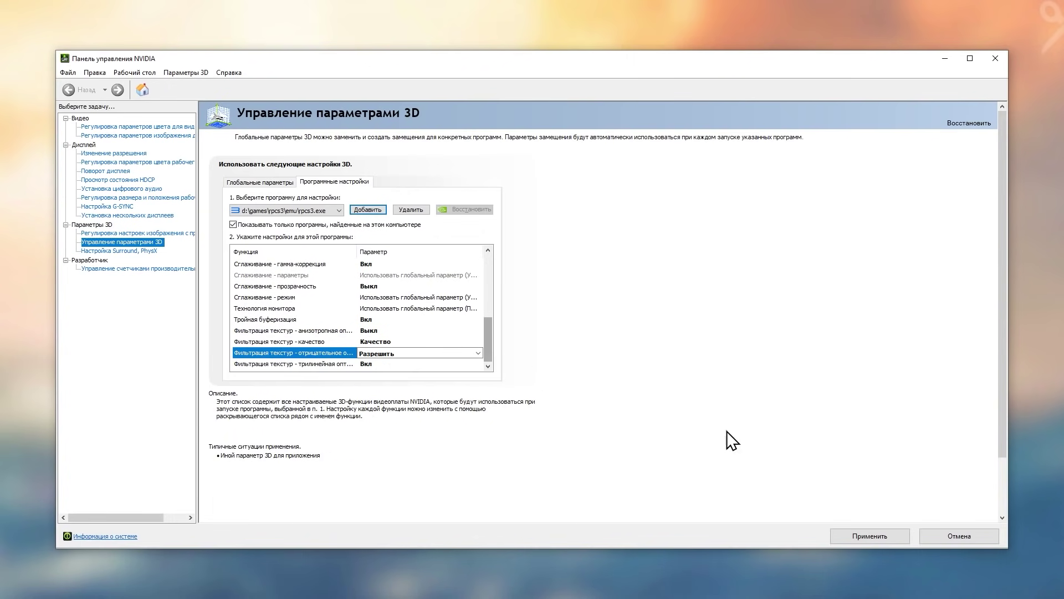
pyautogui.click(878, 536)
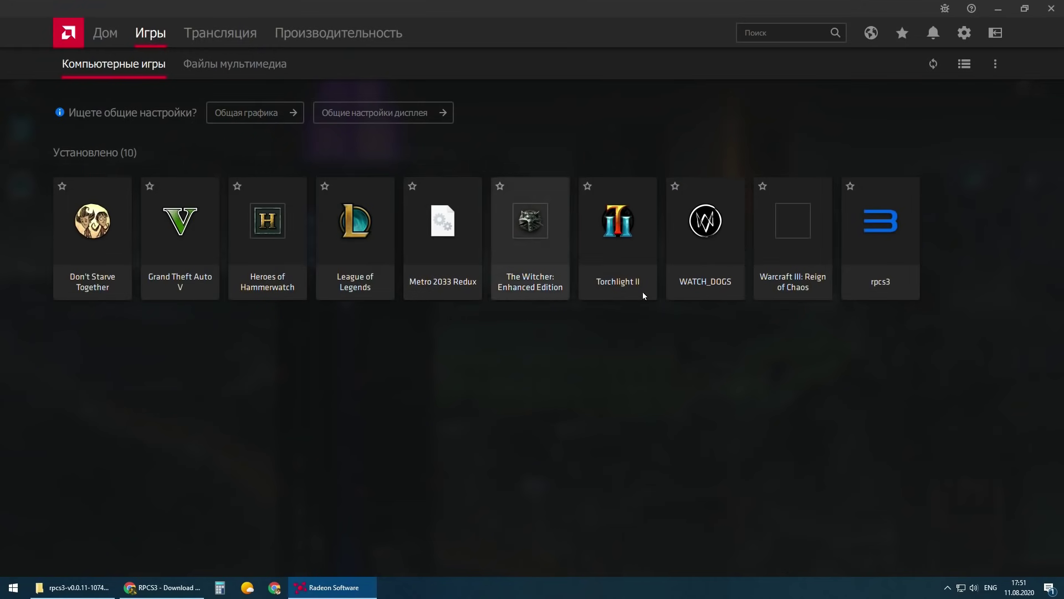
# Step: In Radeon Software, open the rpcs3 game profile and set the texture filtering quality to Performance (Производительность)
pyautogui.click(875, 216)
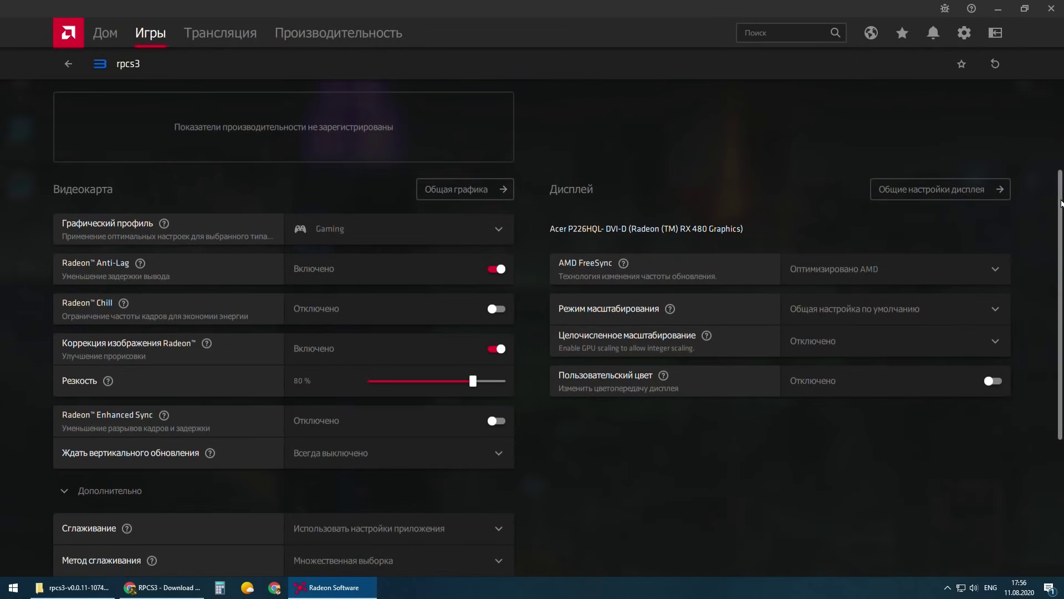
pyautogui.moveTo(1062, 204); pyautogui.dragTo(1062, 342)
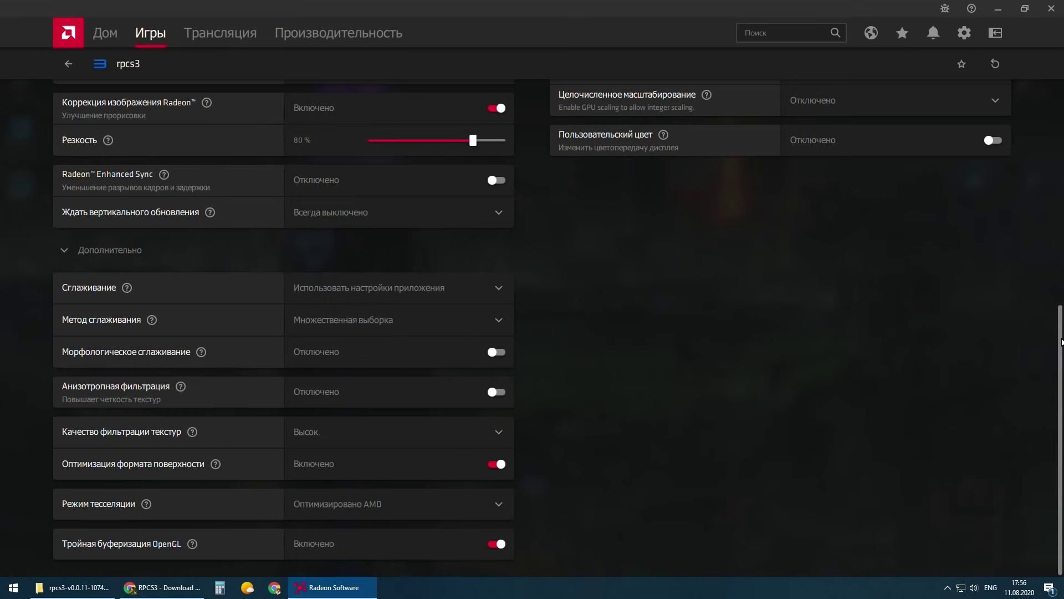
pyautogui.click(352, 430)
pyautogui.click(336, 512)
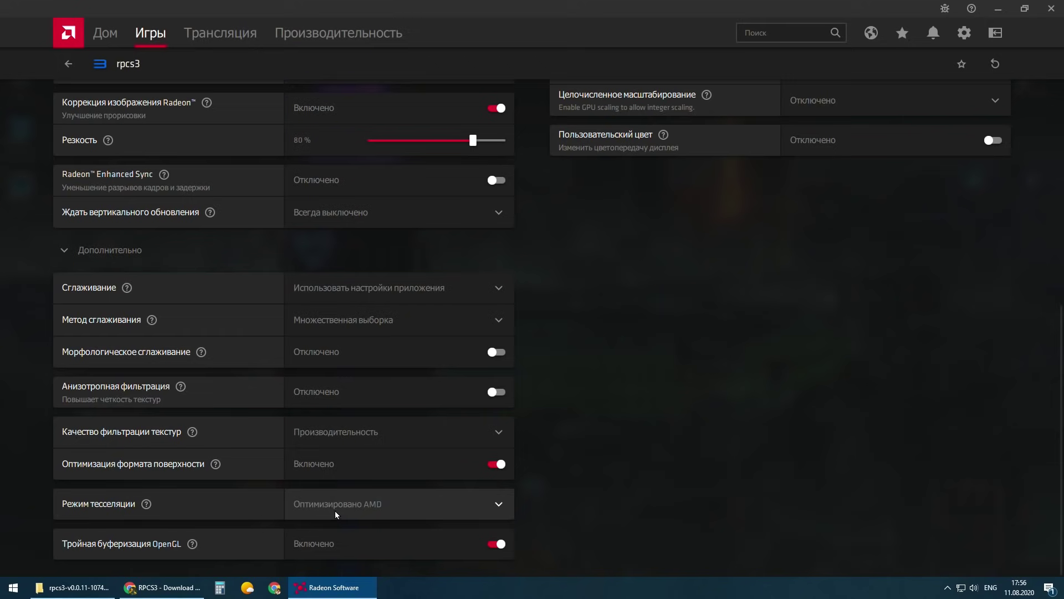
pyautogui.click(381, 471)
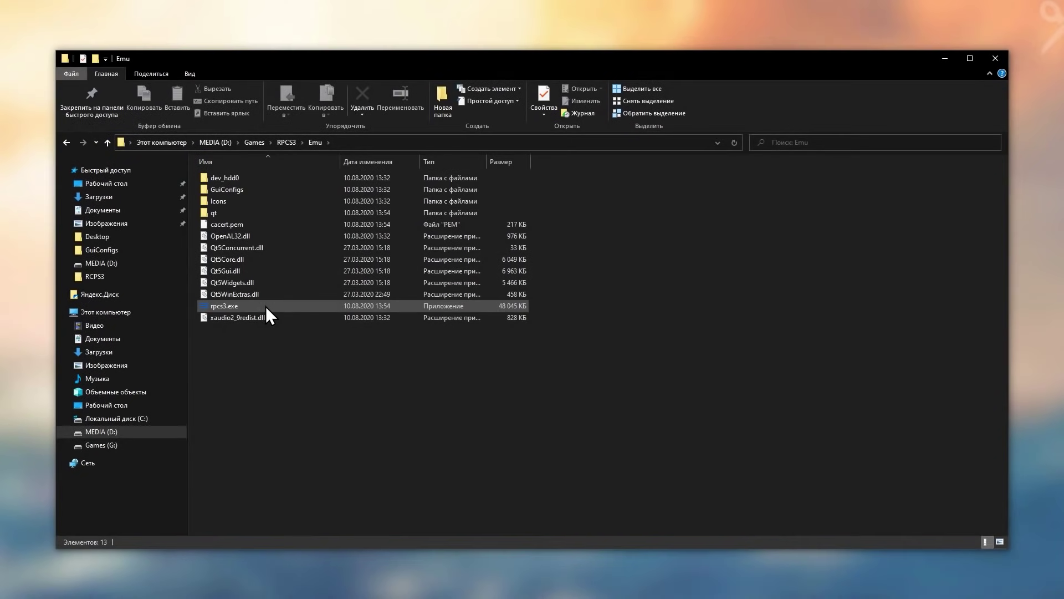
# Step: Launch rpcs3.exe from the Emu folder, allow it to make changes, and continue after confirming that the Quickstart guide was read
pyautogui.doubleClick(265, 306)
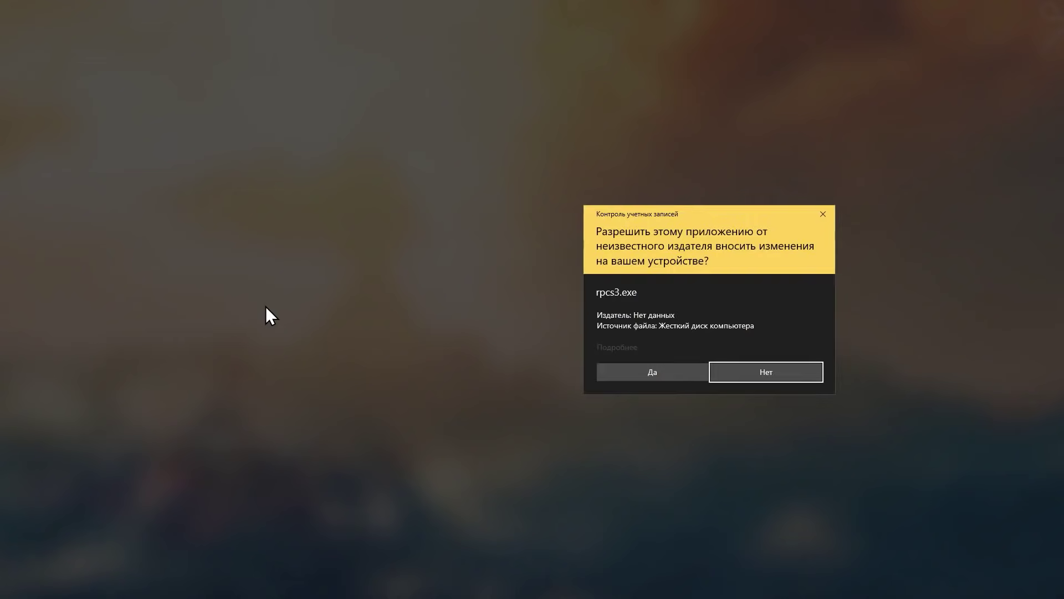
pyautogui.click(656, 368)
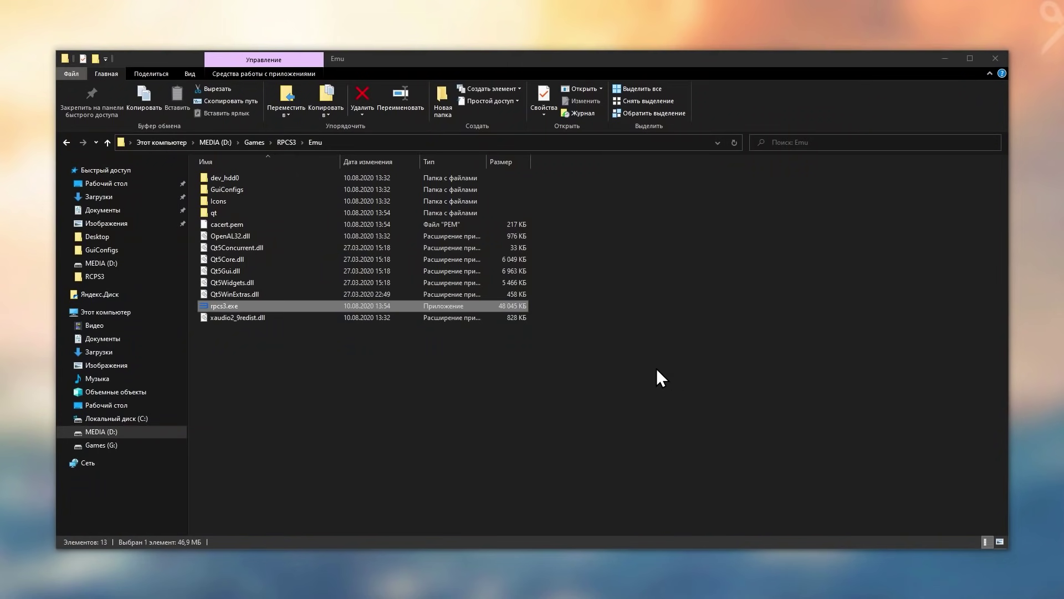
pyautogui.click(638, 360)
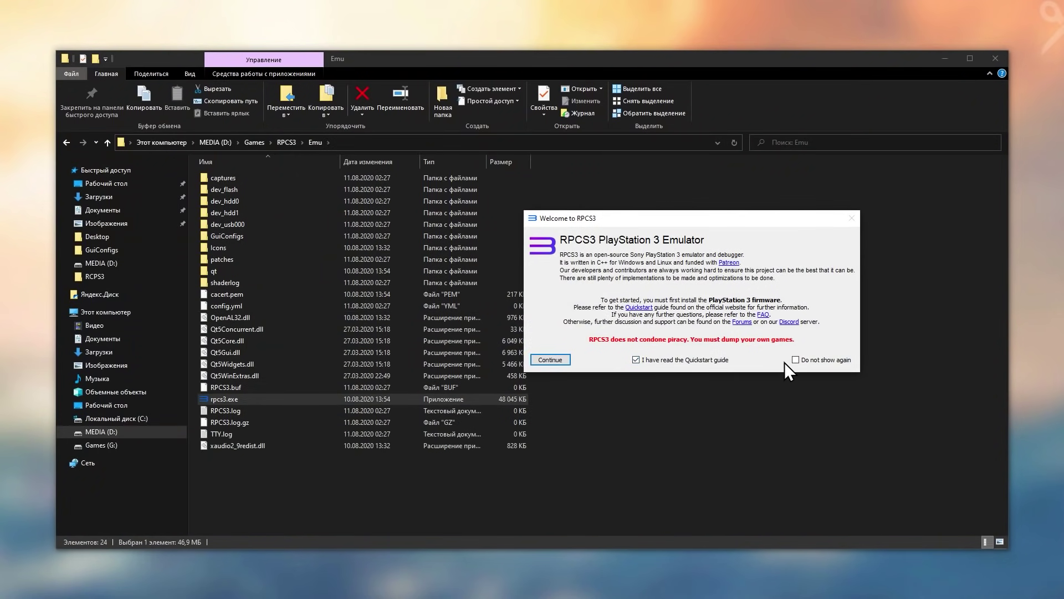
pyautogui.click(549, 359)
pyautogui.click(1024, 470)
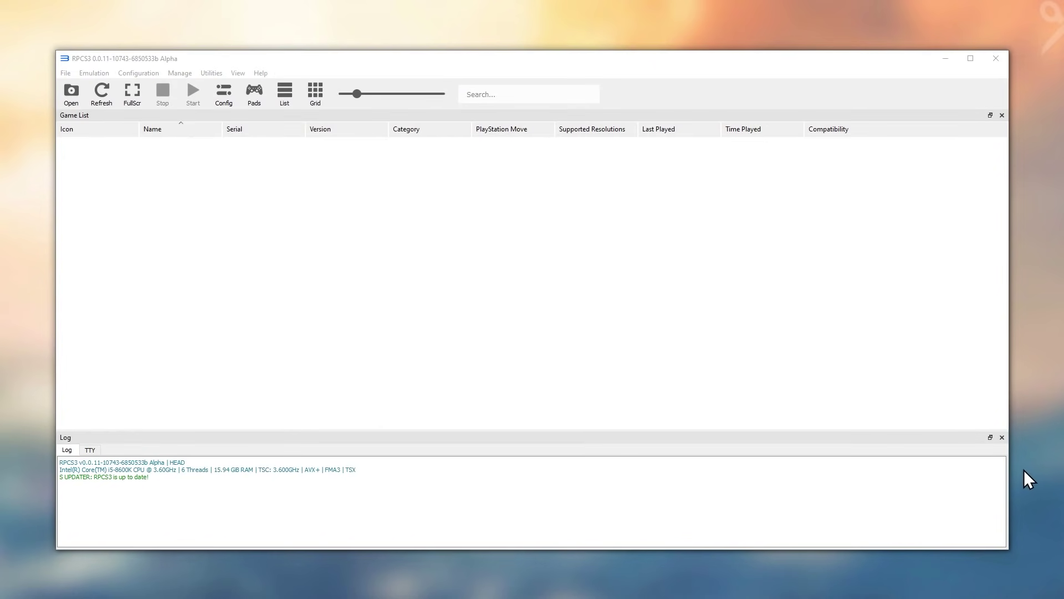
# Step: Check RPCS3 for updates and close the updater message
pyautogui.click(261, 74)
pyautogui.click(277, 85)
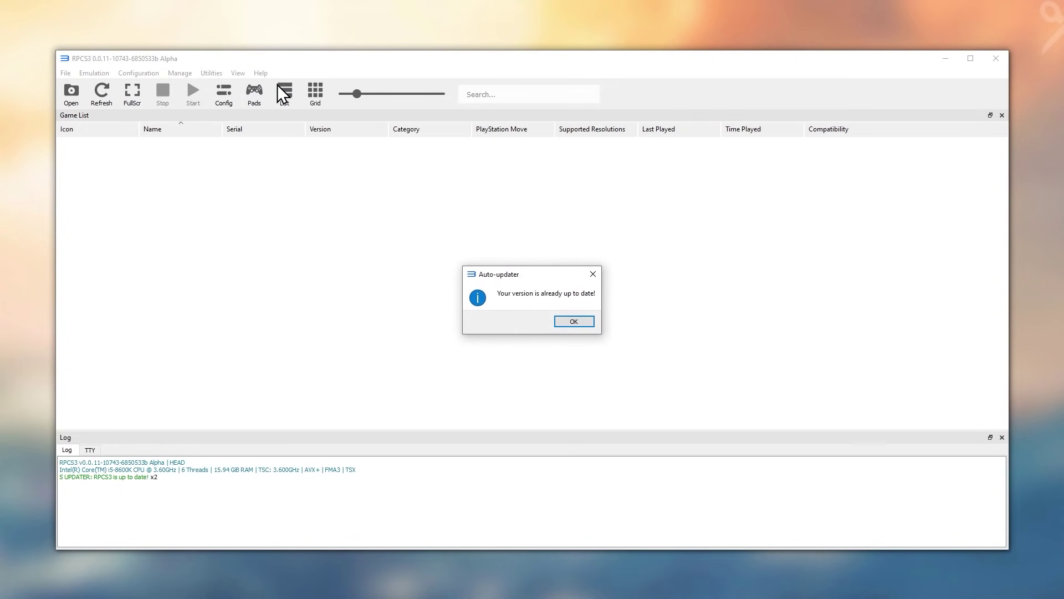
pyautogui.click(587, 323)
# Step: Install the PS3 firmware from PS3UPDAT.PUP in the downloads folder (Загрузки) and dismiss the completion message
pyautogui.click(64, 74)
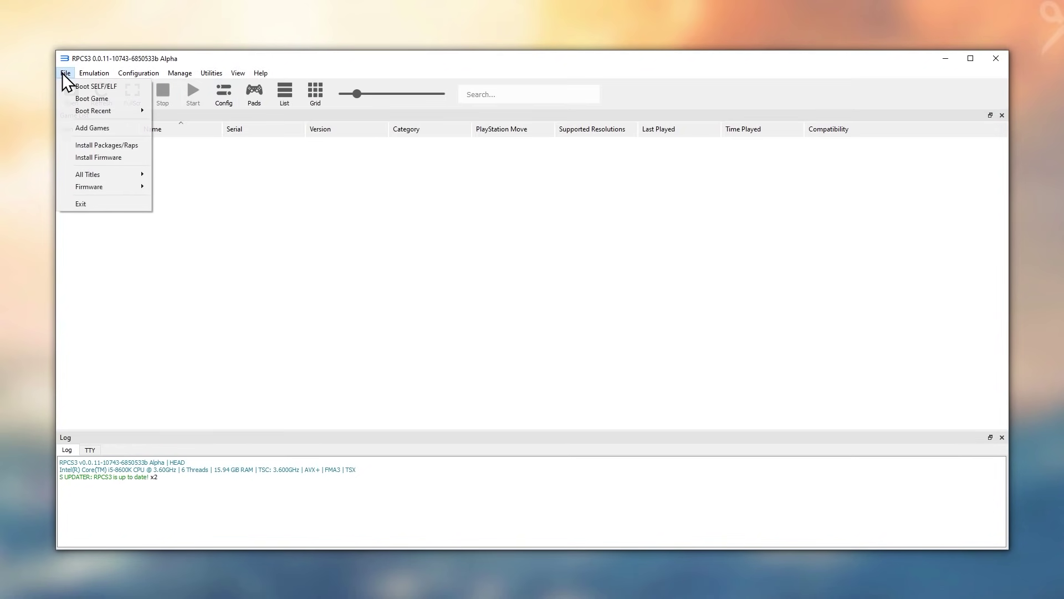
pyautogui.click(86, 157)
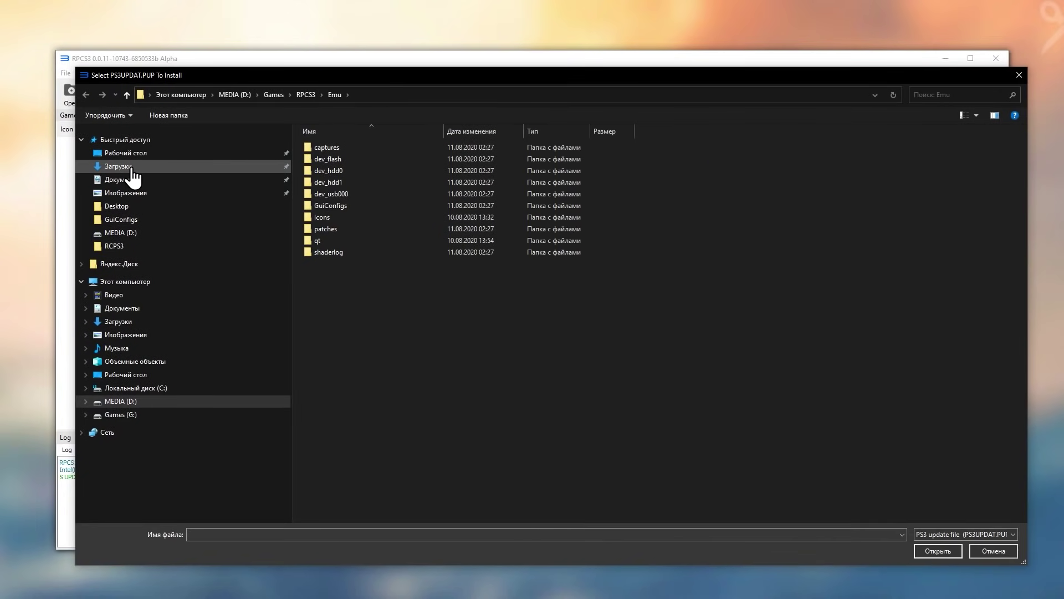
pyautogui.click(131, 168)
pyautogui.click(342, 190)
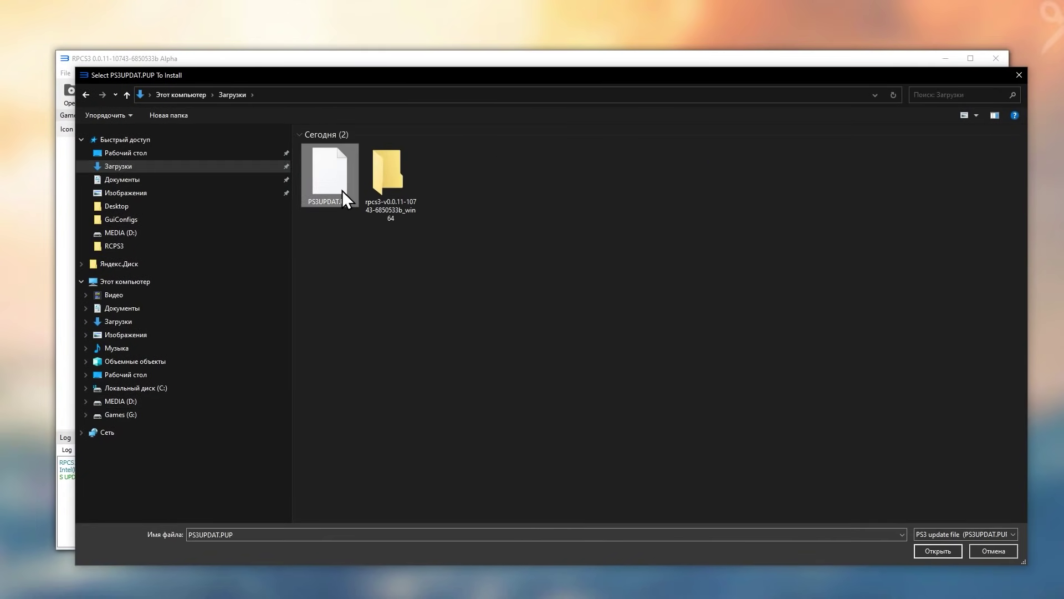
pyautogui.doubleClick(342, 190)
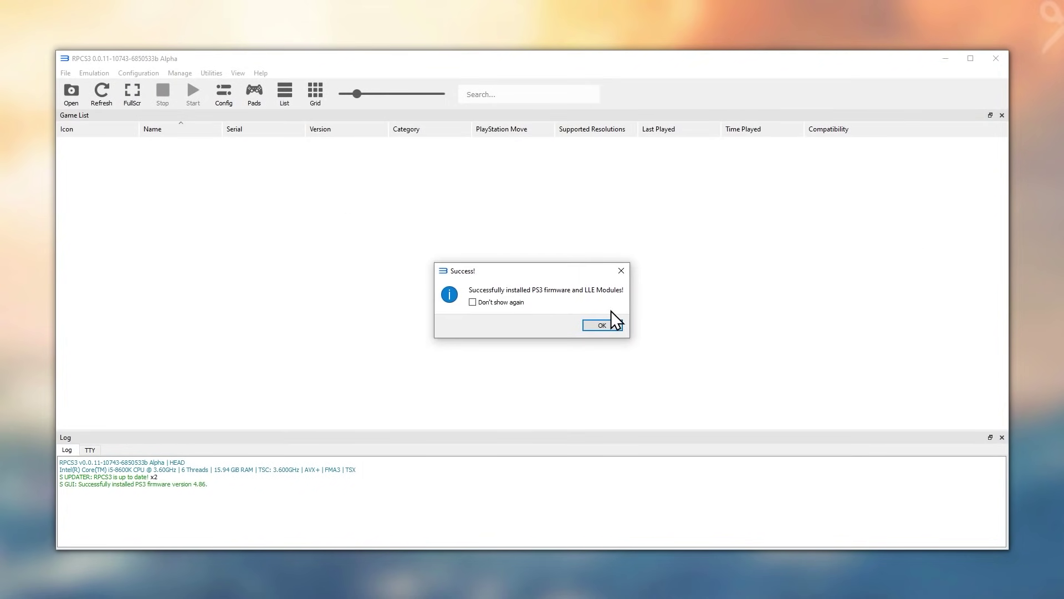
pyautogui.click(602, 326)
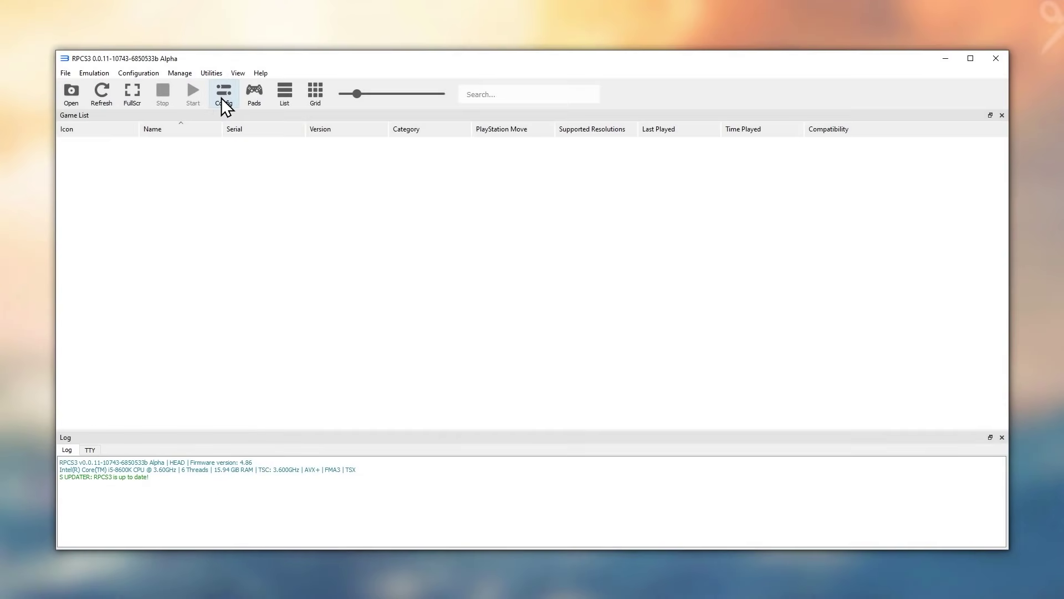
# Step: Save the CPU configuration with the thread scheduler enabled, and close RPCS3
pyautogui.click(222, 97)
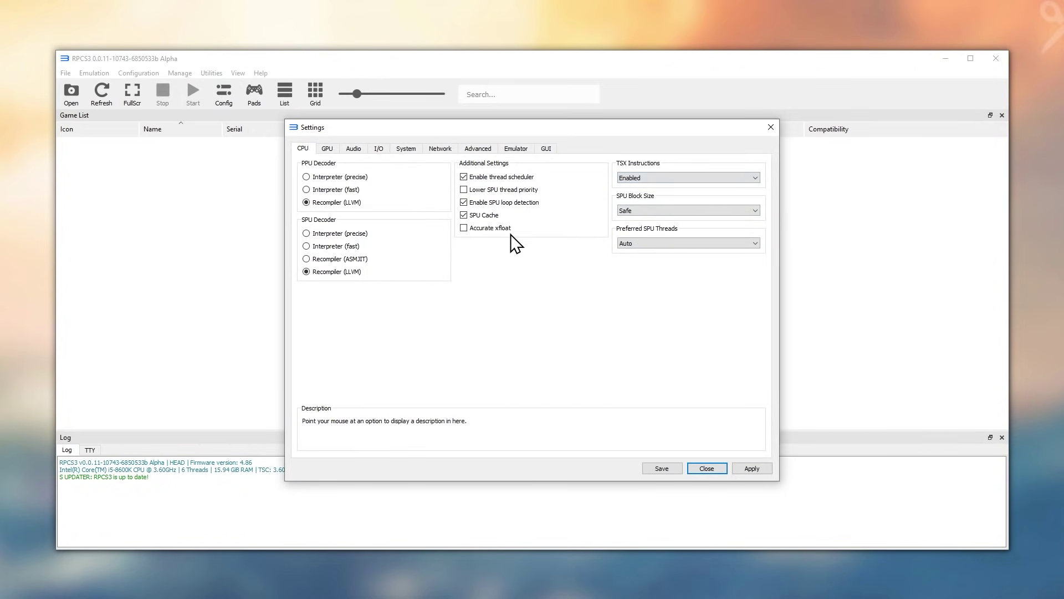
pyautogui.click(478, 175)
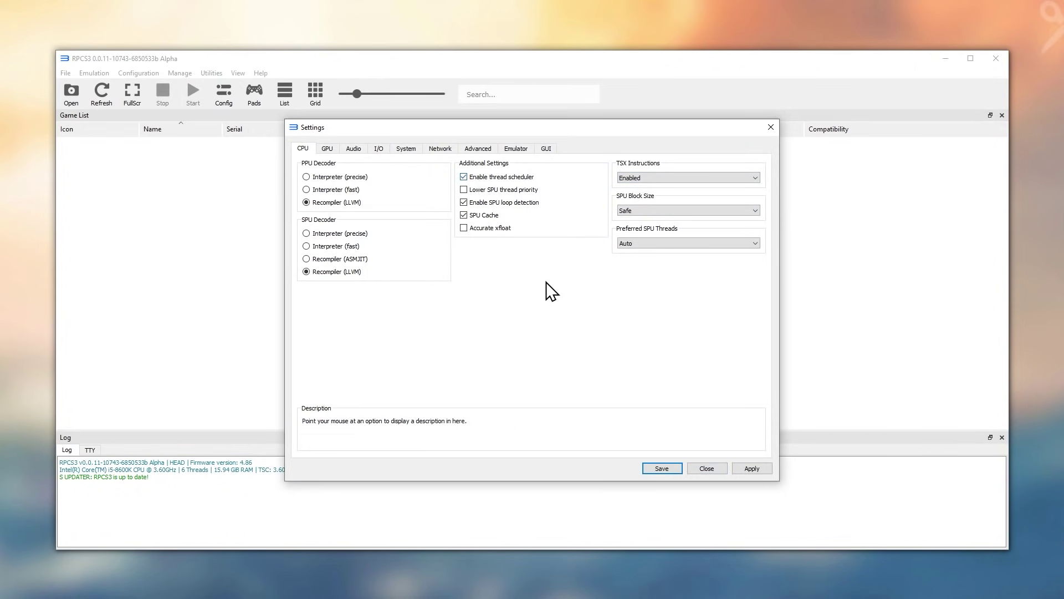
pyautogui.click(663, 469)
pyautogui.click(997, 60)
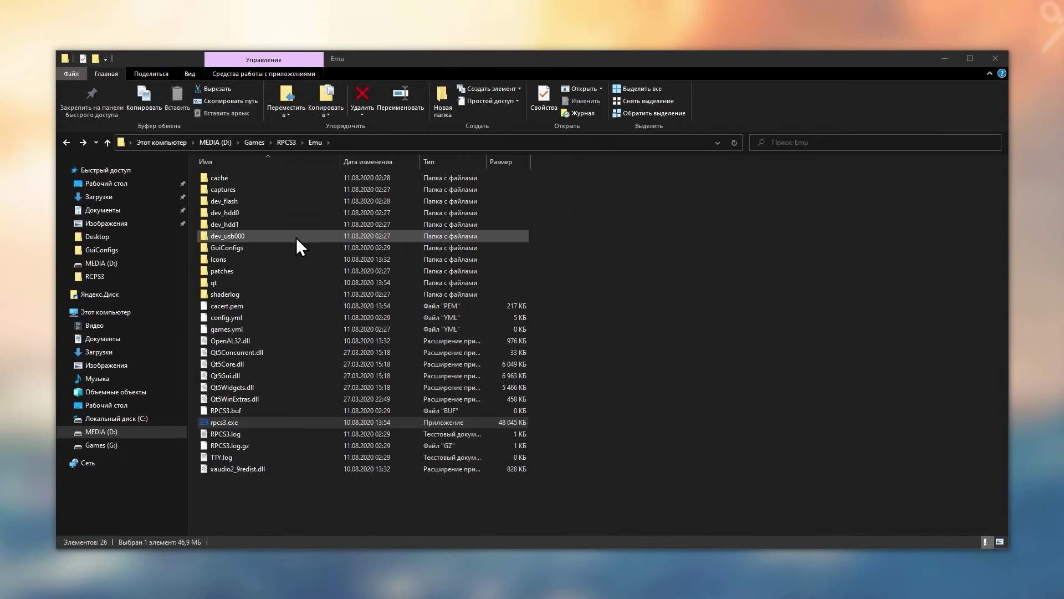
# Step: Open CurrentSettings.ini from the GuiConfigs folder in Notepad (Блокнот), set showDebugTab to true, and save the file on closing
pyautogui.doubleClick(271, 248)
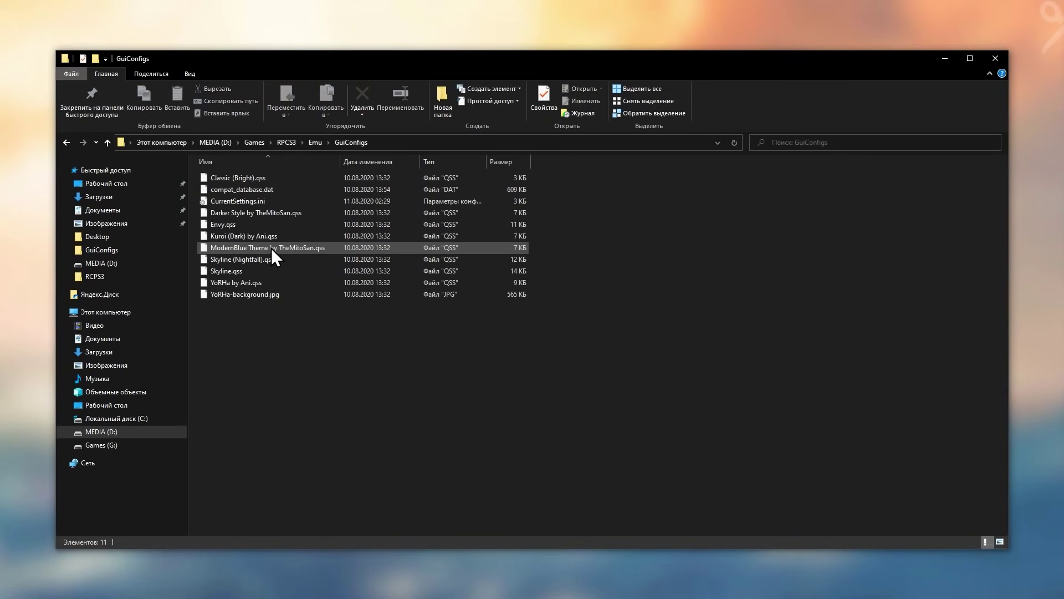
pyautogui.rightClick(249, 201)
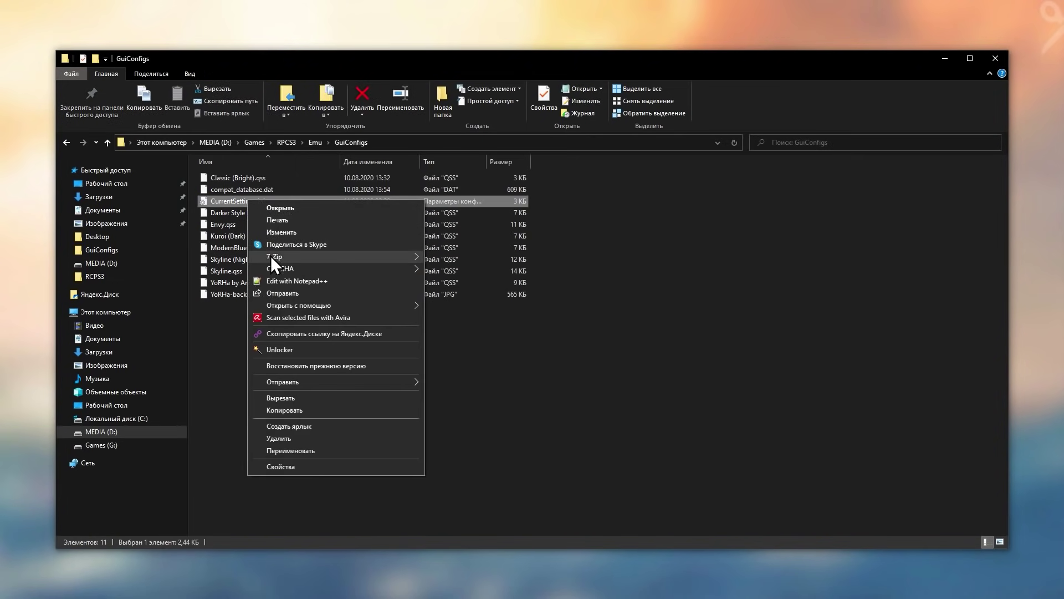
pyautogui.moveTo(345, 310)
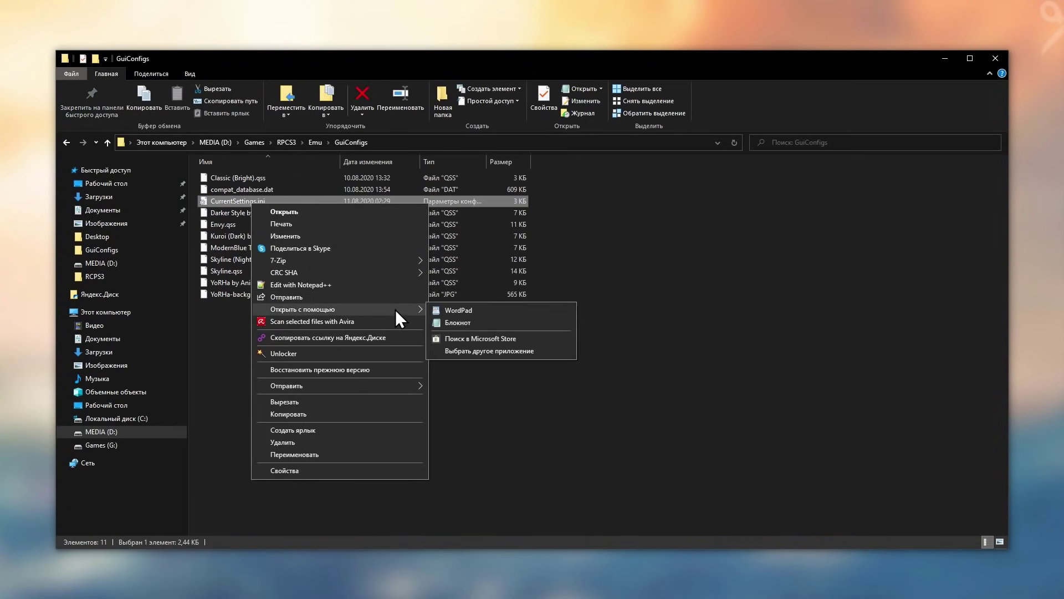
pyautogui.click(459, 323)
pyautogui.scroll(-1, 457, 322)
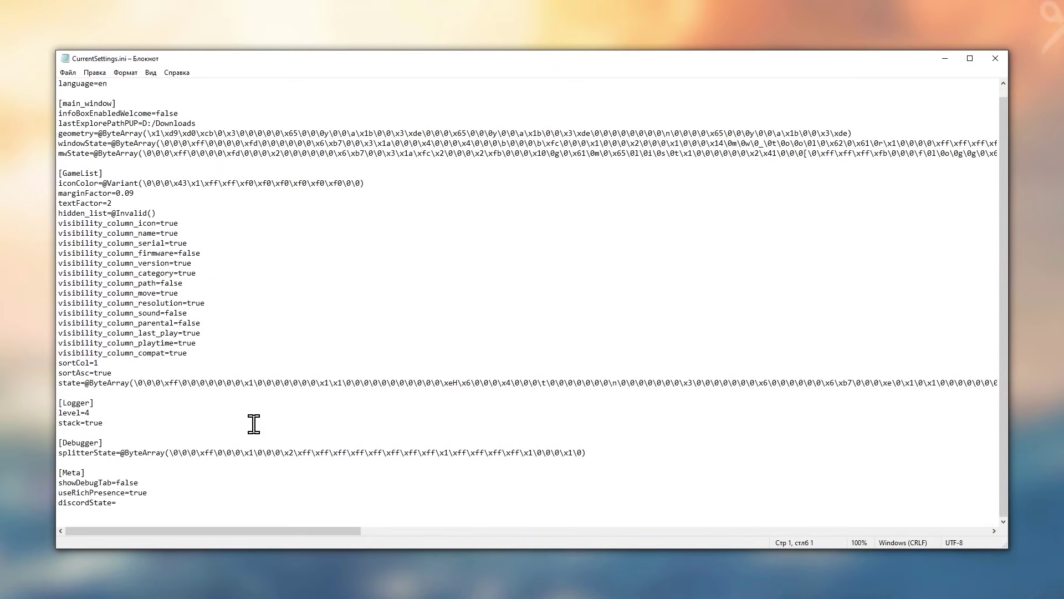
pyautogui.doubleClick(137, 483)
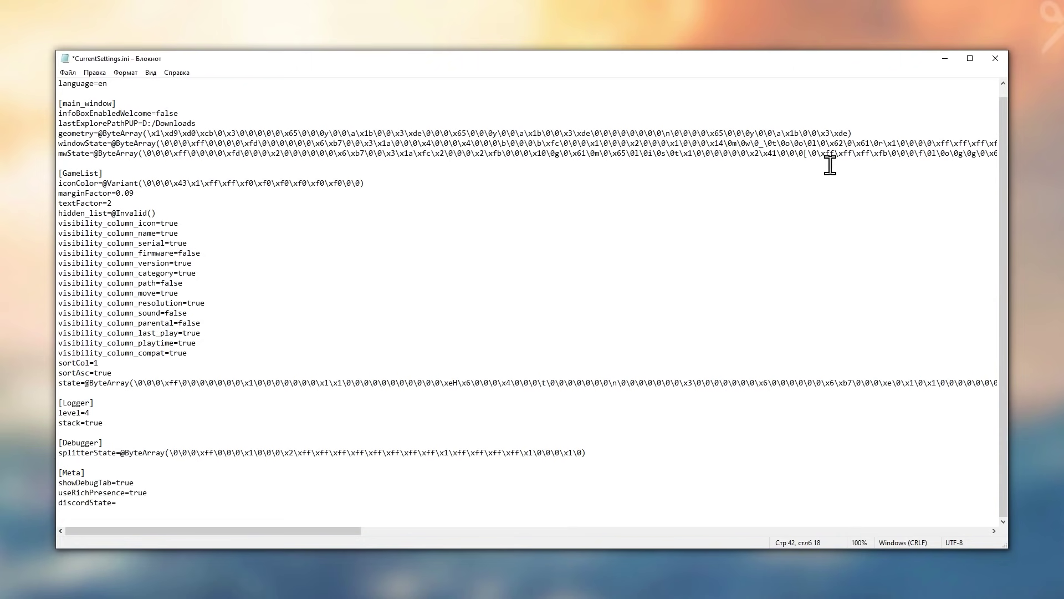
pyautogui.click(996, 62)
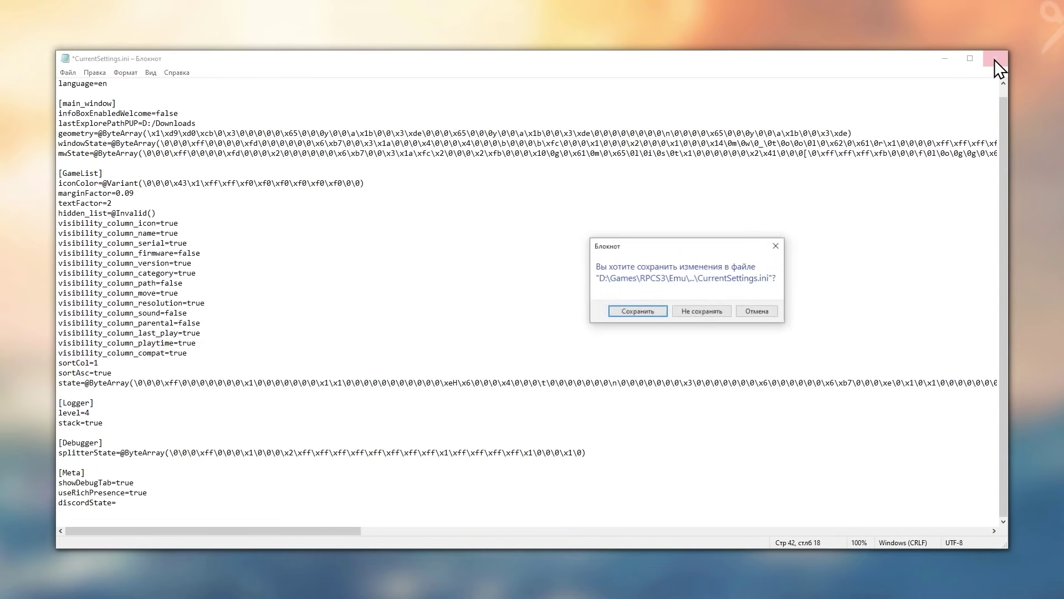
pyautogui.click(633, 310)
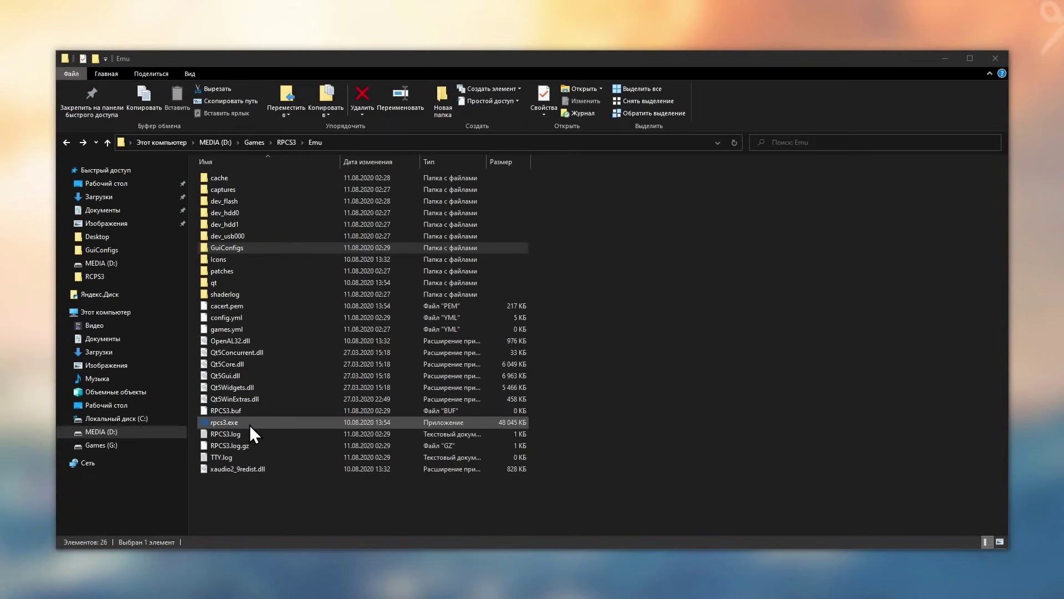
# Step: Relaunch rpcs3.exe from the Emu folder and allow it to make changes to the device
pyautogui.doubleClick(249, 425)
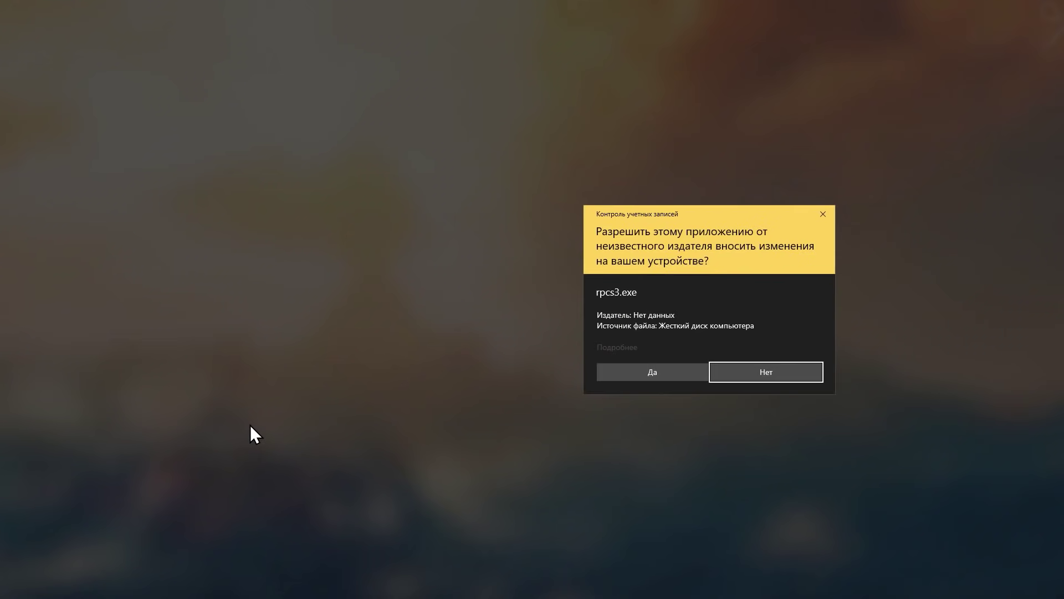
pyautogui.click(659, 374)
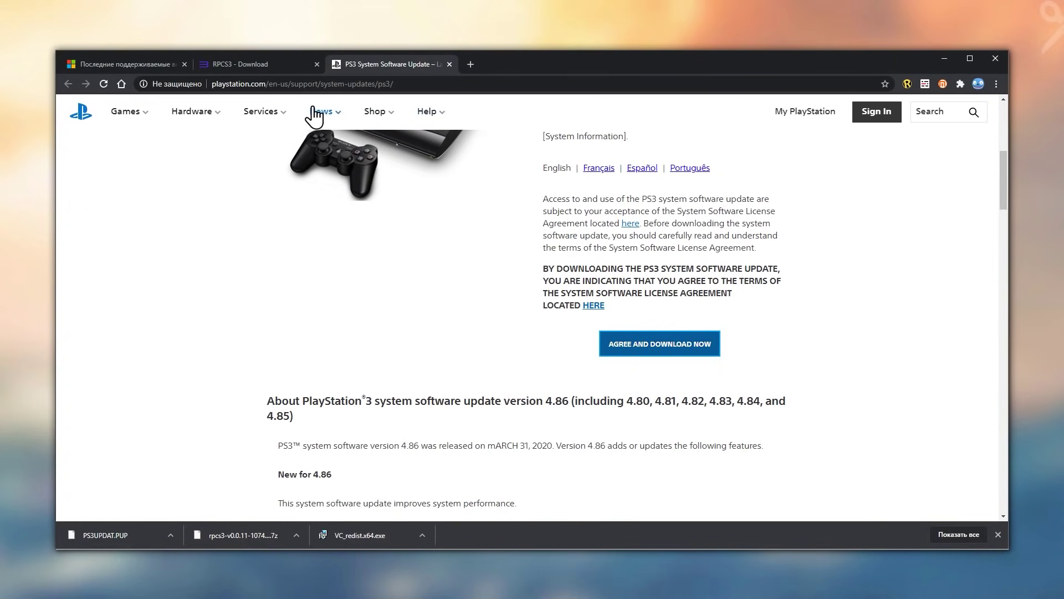
# Step: In the browser, open the Compatibility list on the RPCS3 website and filter it to games starting with D
pyautogui.click(241, 64)
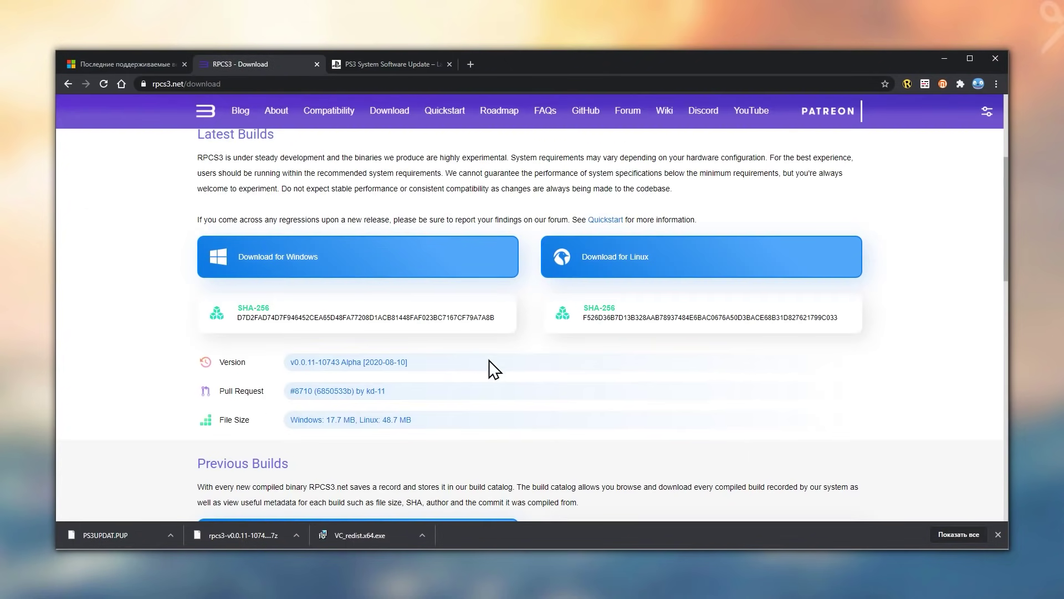
pyautogui.middleClick(536, 345)
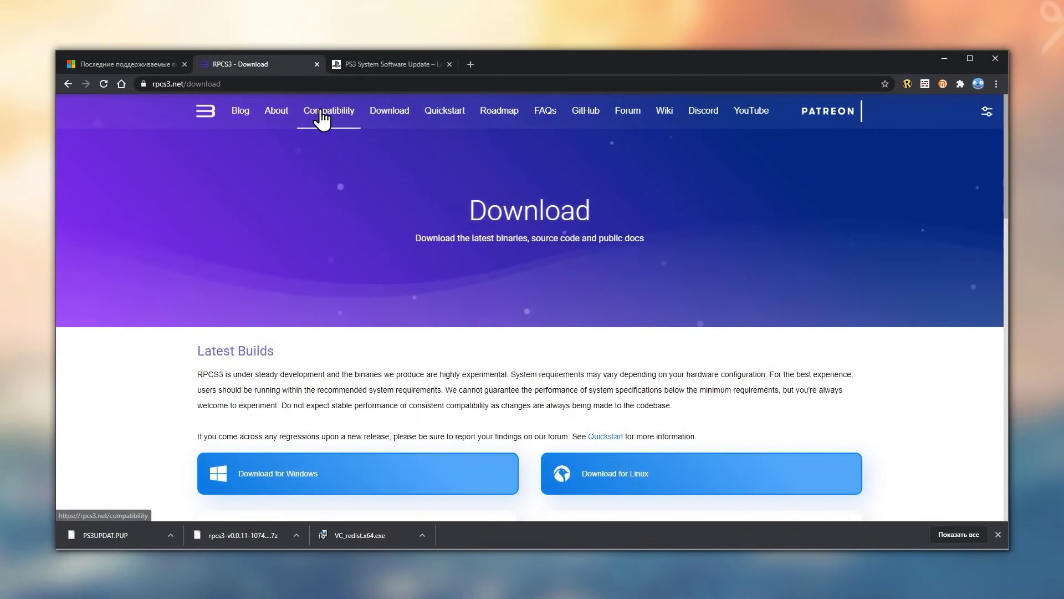
pyautogui.click(324, 115)
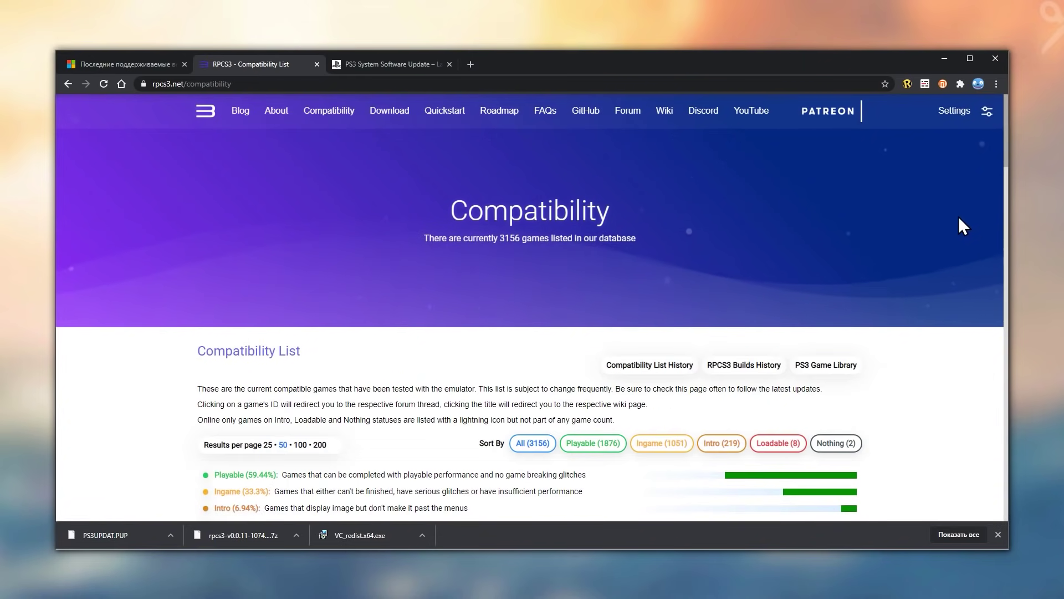
pyautogui.scroll(-5, 950, 269)
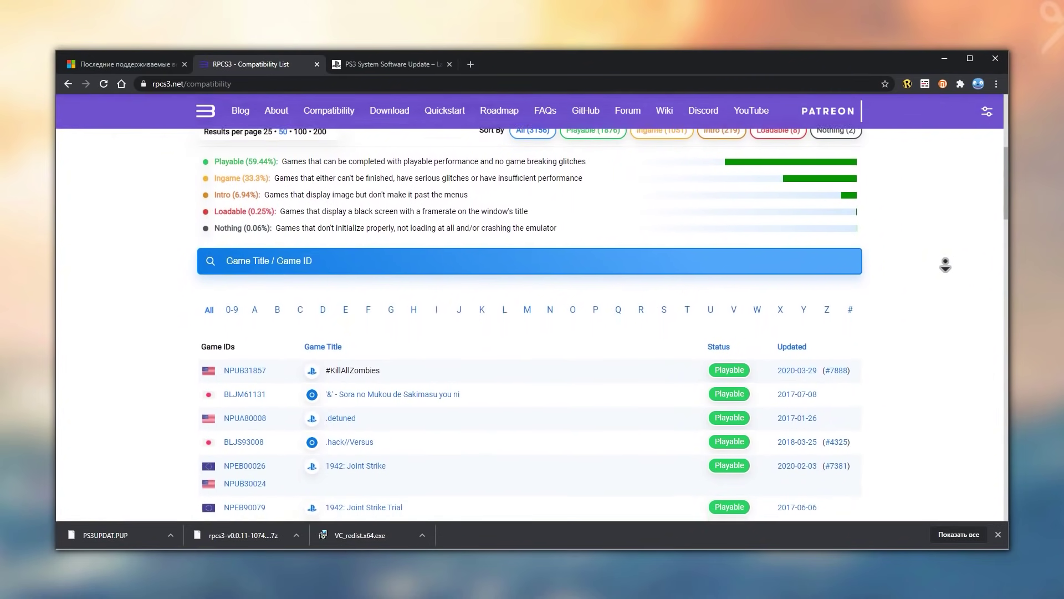
pyautogui.click(323, 281)
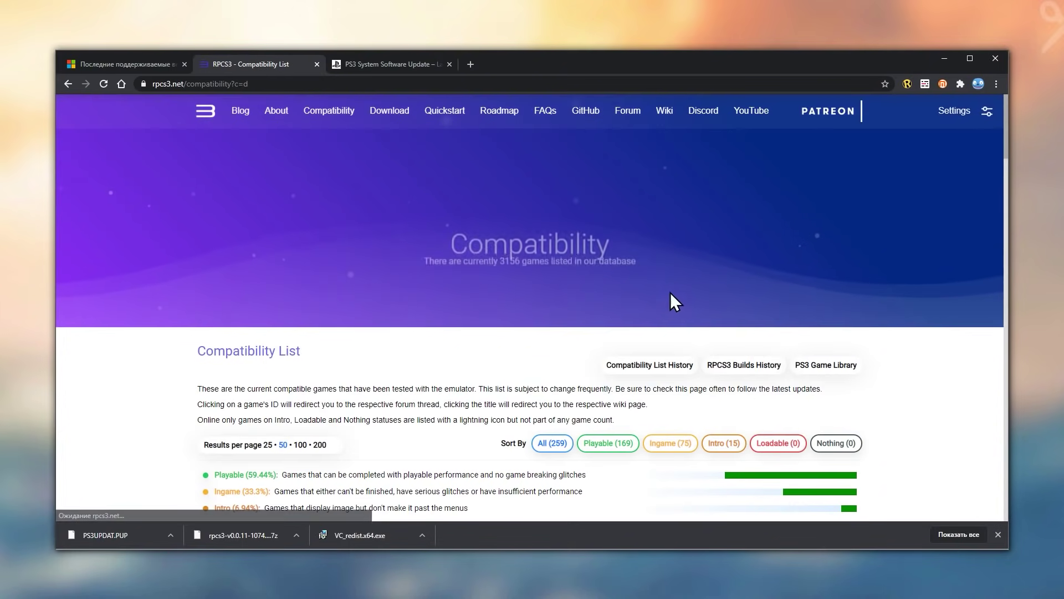
# Step: Go to page 2 of the filtered compatibility list and find Demon's Souls
pyautogui.middleClick(924, 352)
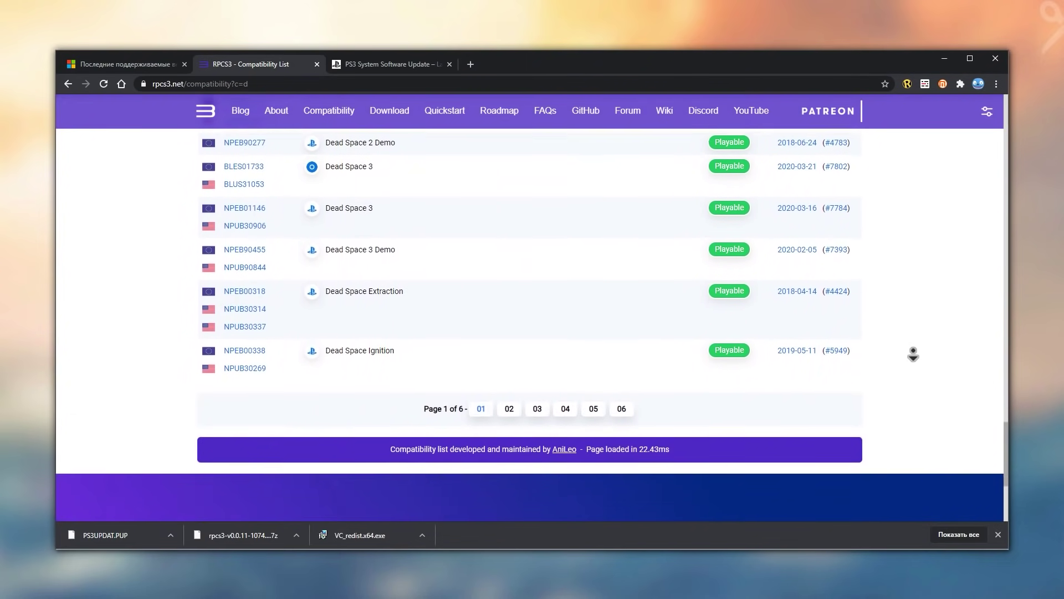
pyautogui.click(586, 361)
pyautogui.click(508, 392)
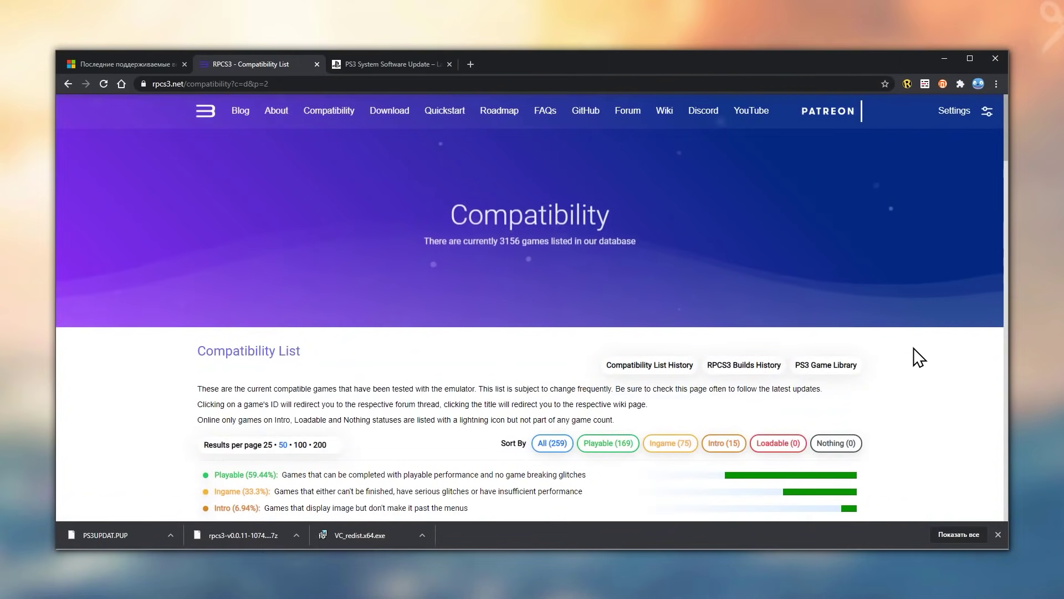
pyautogui.middleClick(919, 421)
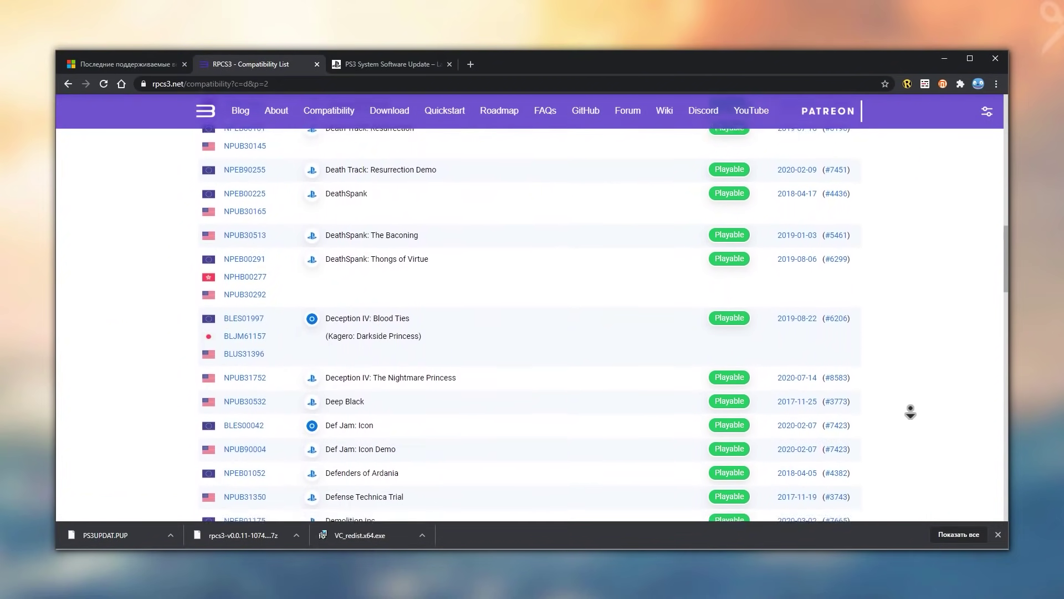
pyautogui.click(909, 418)
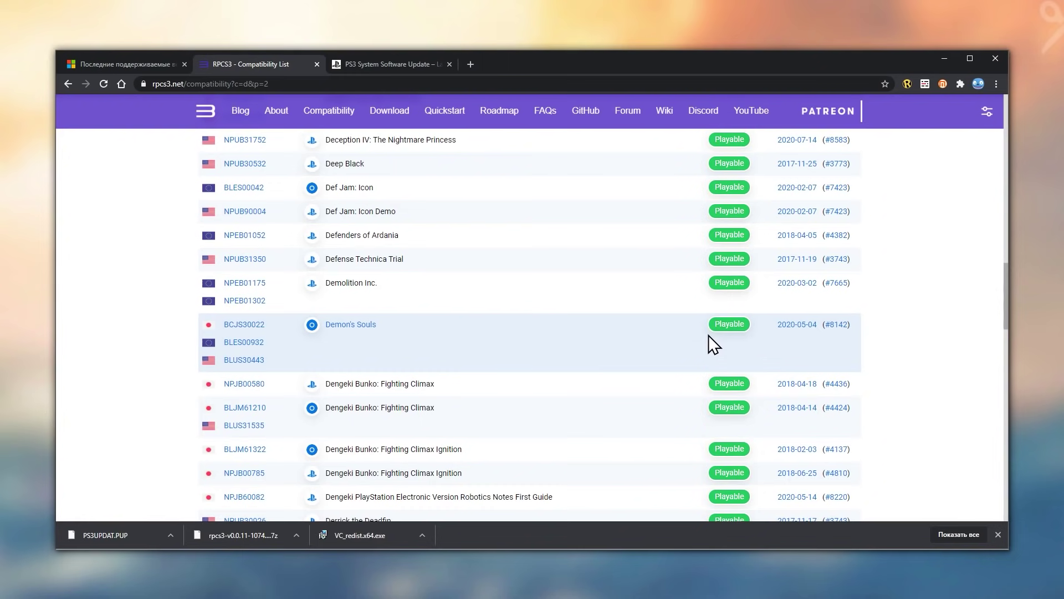
# Step: Open the Demon's Souls wiki page and examine its recommended GPU configuration and known issues
pyautogui.click(346, 326)
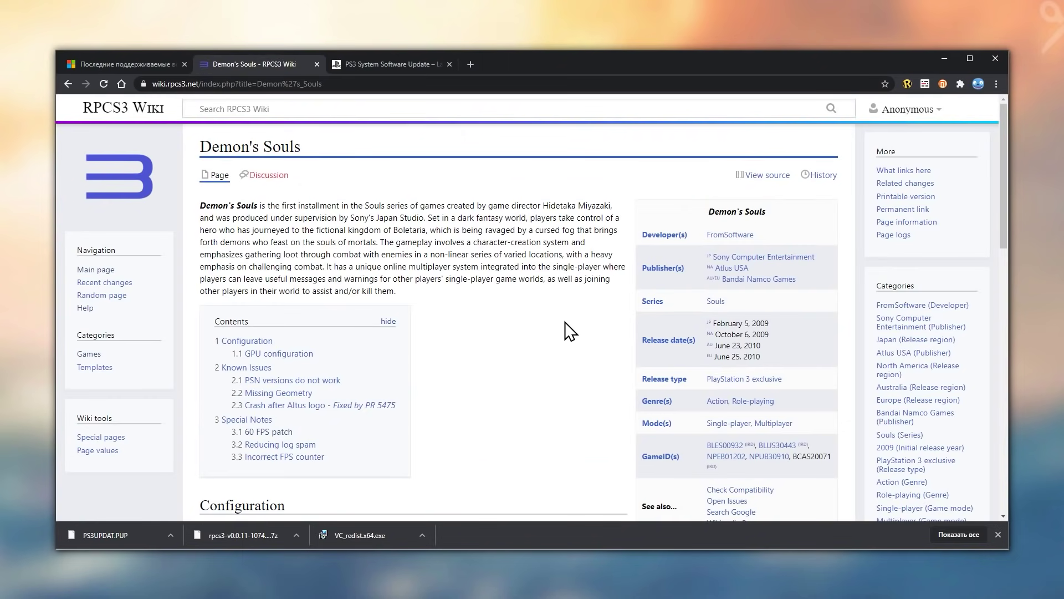
pyautogui.middleClick(565, 324)
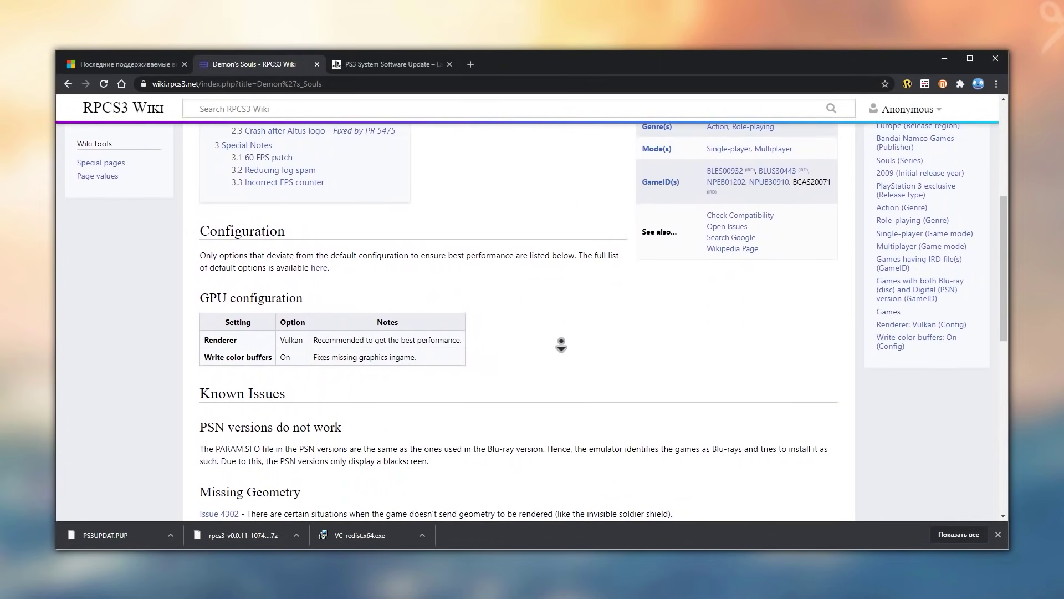
pyautogui.middleClick(562, 345)
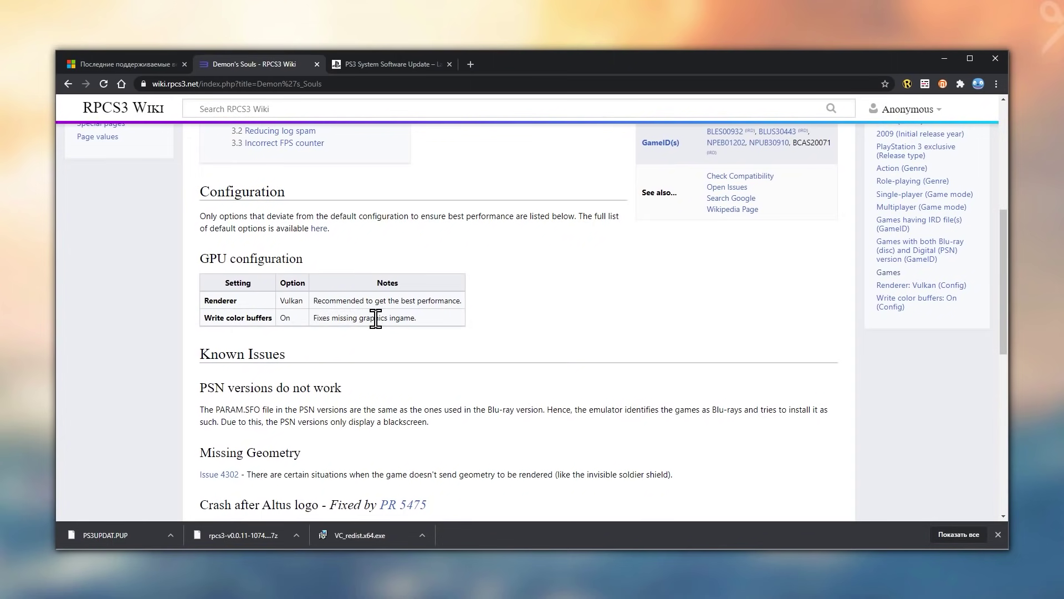
pyautogui.middleClick(633, 325)
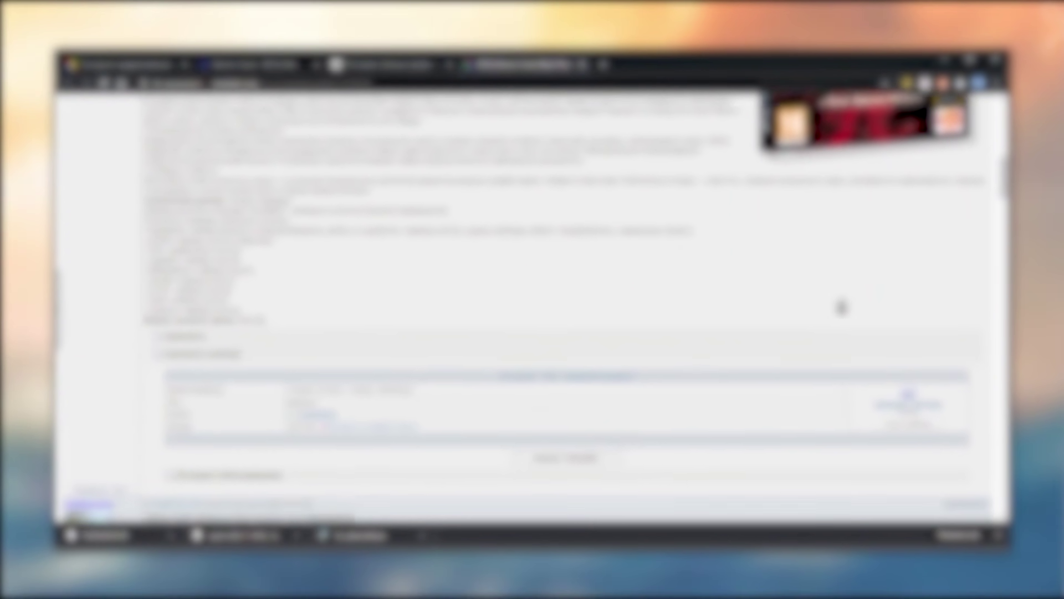
# Step: Start the download from the forum post and confirm the download dialog
pyautogui.click(369, 395)
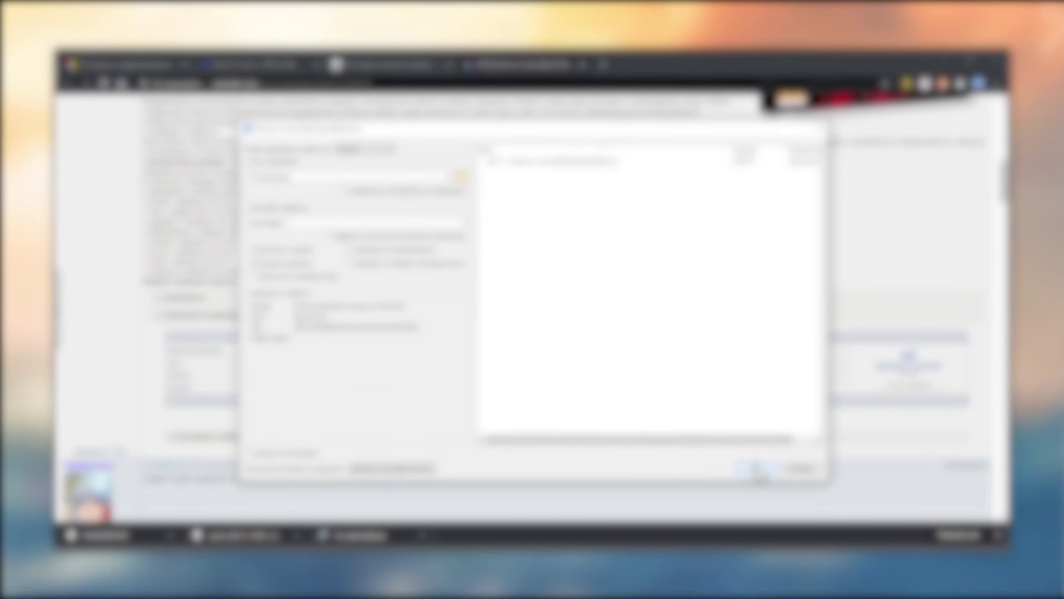
pyautogui.click(757, 469)
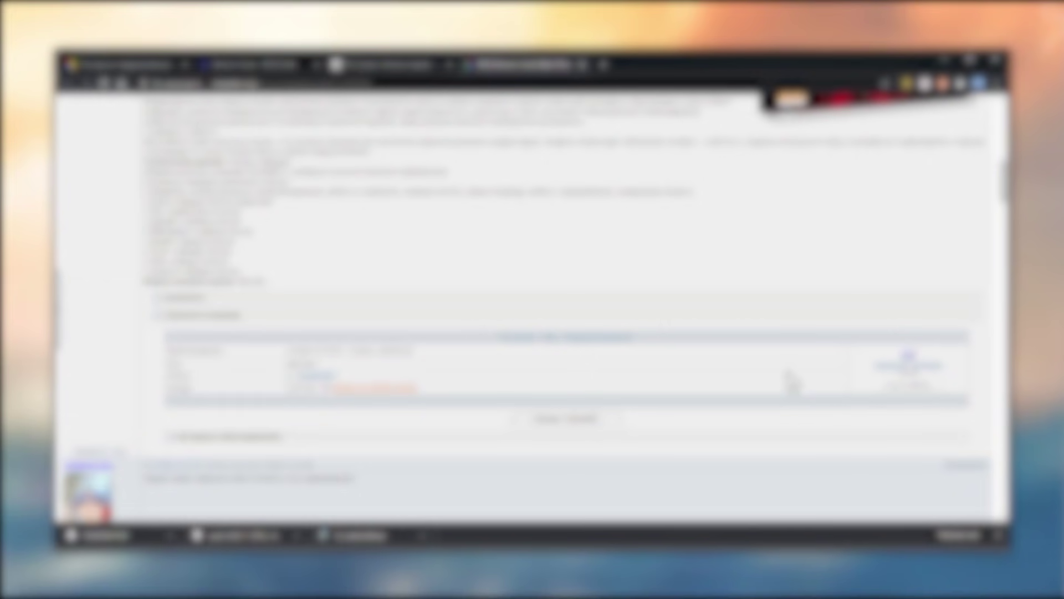
pyautogui.scroll(10, 793, 383)
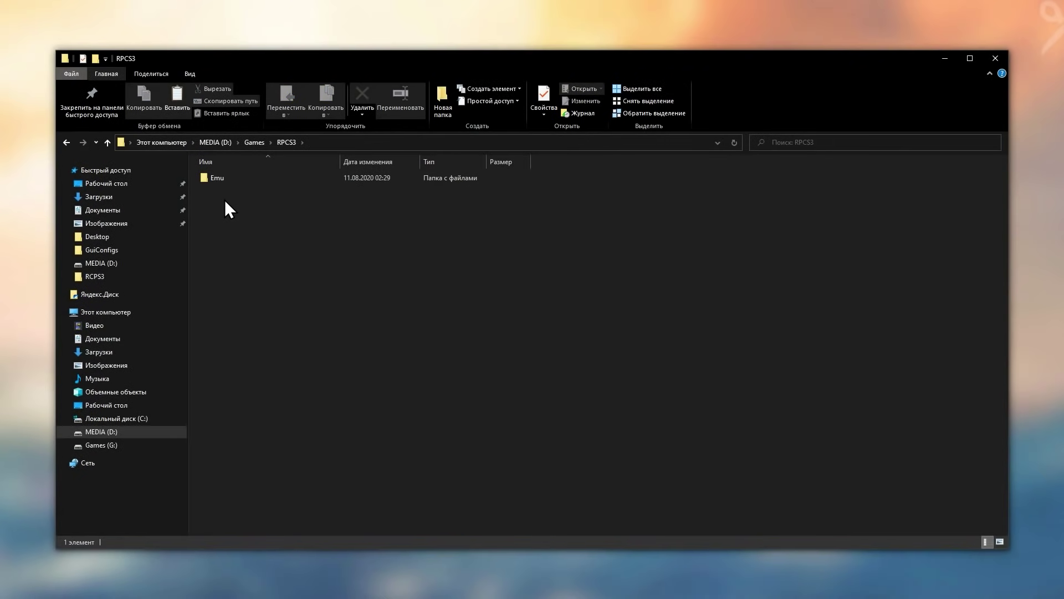
# Step: Create a folder named Games inside D:\Games\RPCS3, open it, and paste the copied Demon's Souls game folder there
pyautogui.rightClick(225, 200)
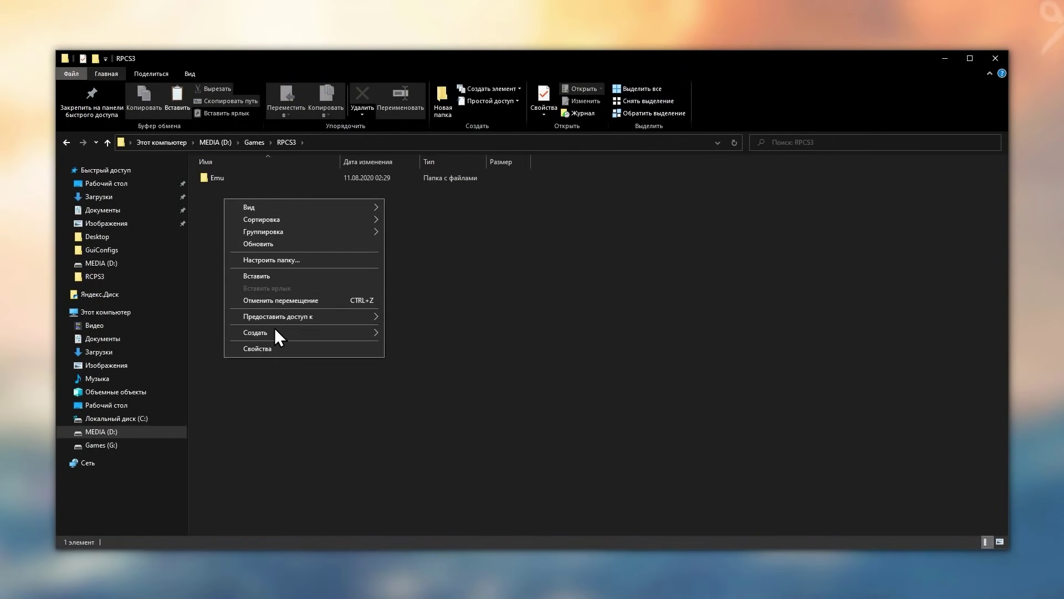
pyautogui.moveTo(277, 333)
pyautogui.click(398, 332)
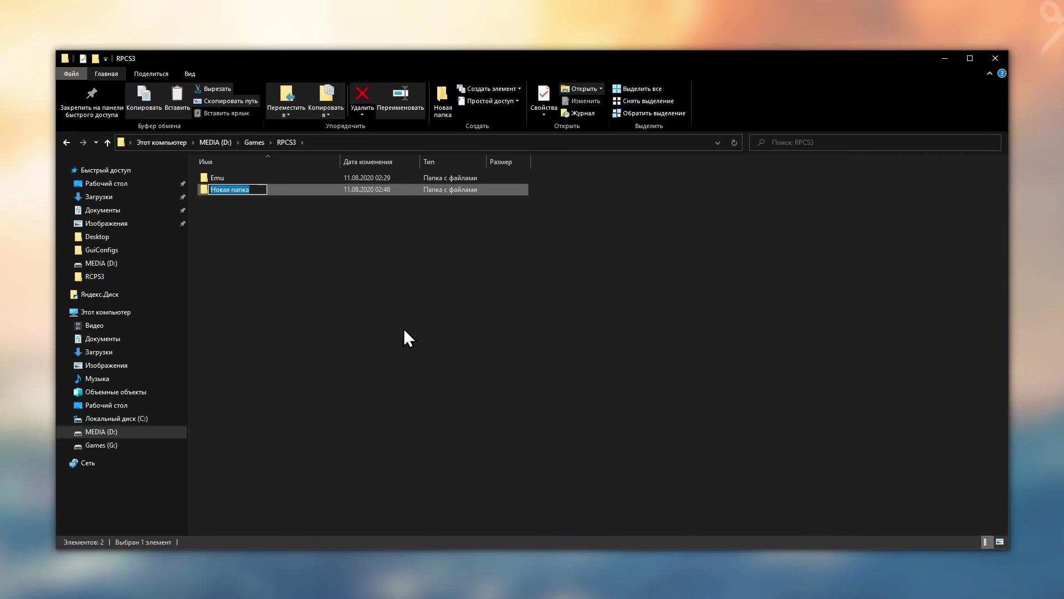
pyautogui.write('Games')
pyautogui.press('Return')
pyautogui.press('Return')
pyautogui.rightClick(397, 327)
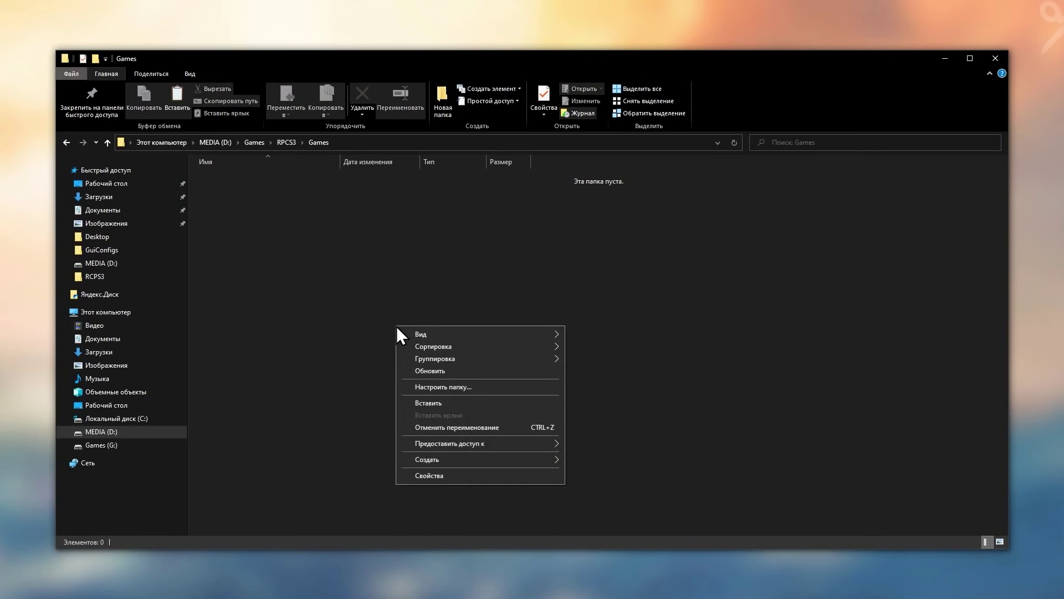
pyautogui.click(433, 399)
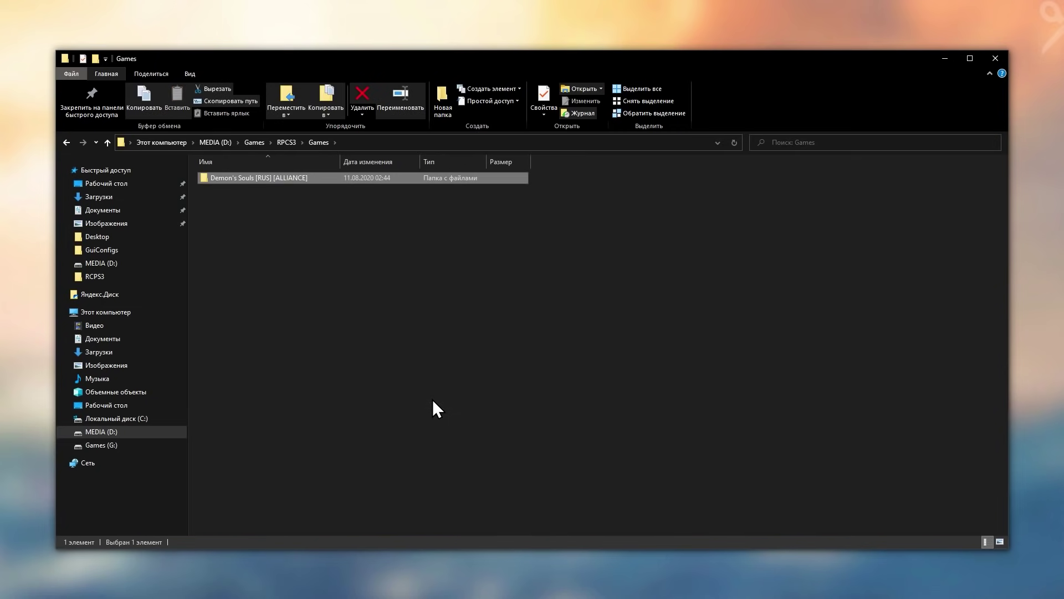
# Step: Open the Demon's Souls folder down through BLES00932 to PS3_GAME and examine the game's file structure
pyautogui.doubleClick(251, 177)
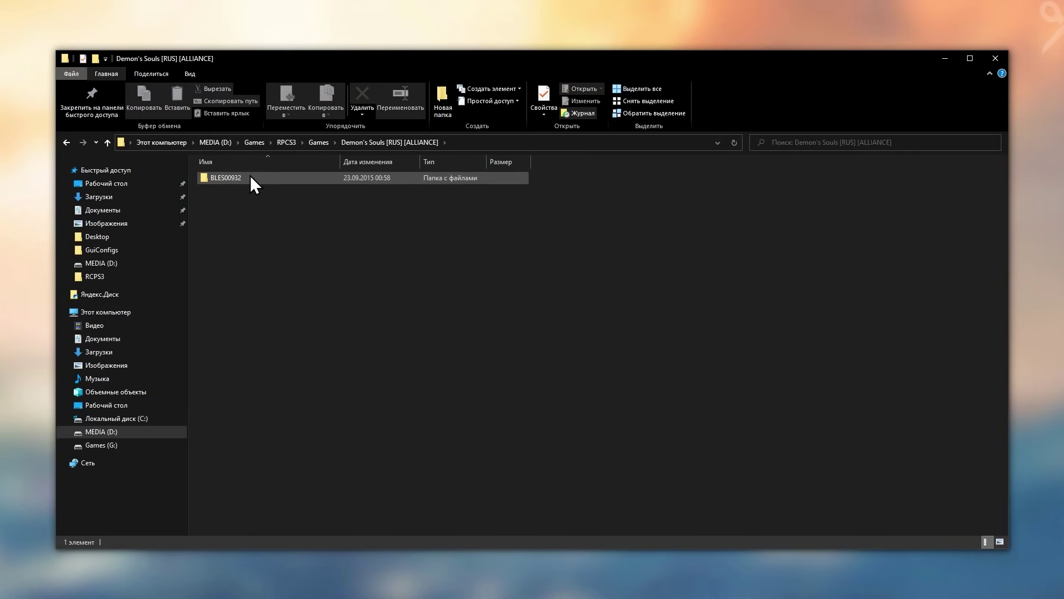
pyautogui.doubleClick(250, 176)
pyautogui.click(249, 192)
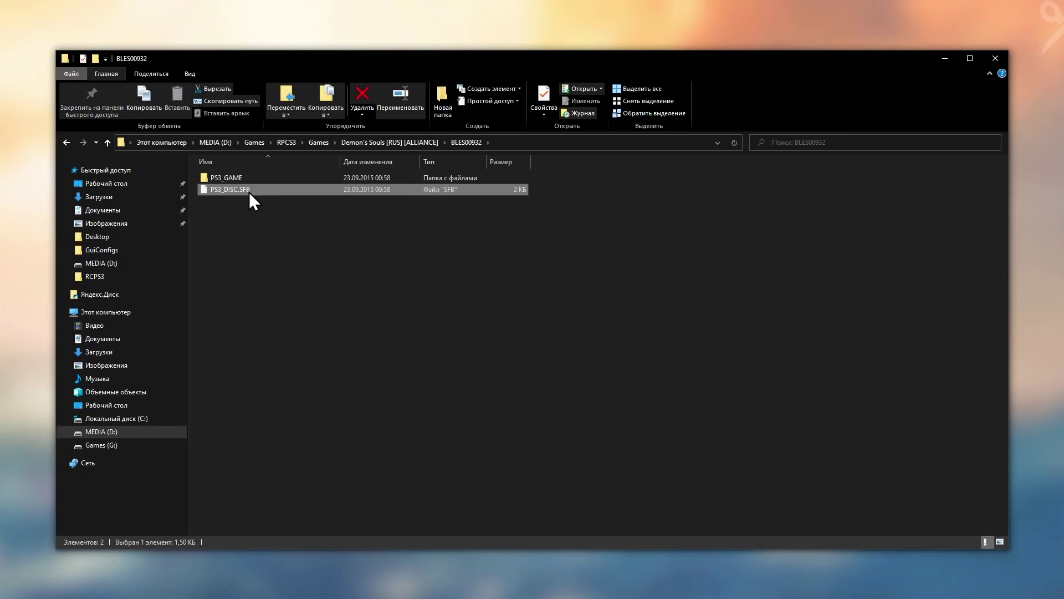
pyautogui.doubleClick(249, 179)
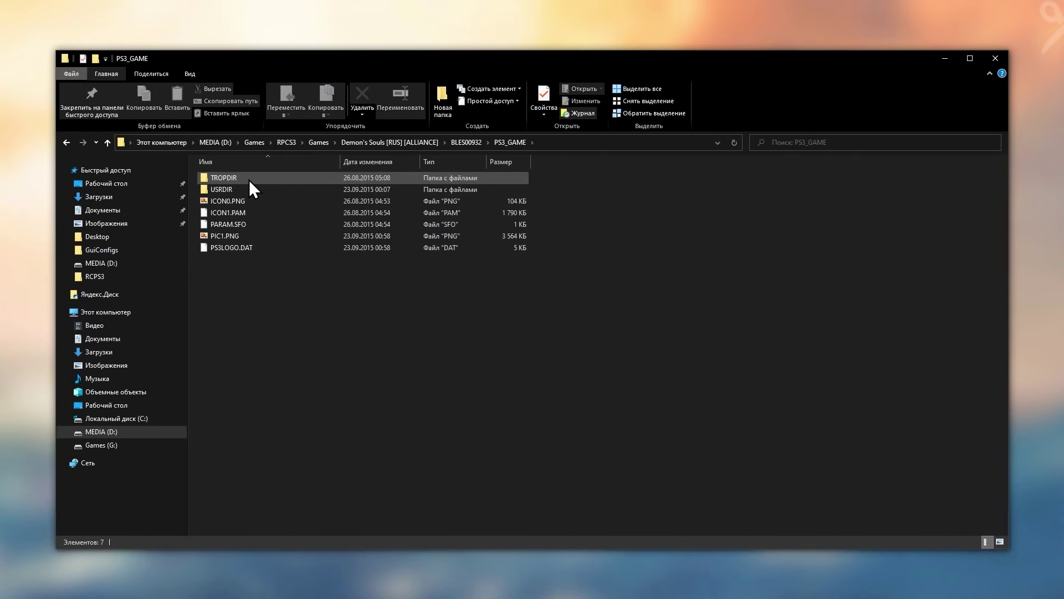
pyautogui.click(245, 198)
pyautogui.click(247, 213)
pyautogui.click(247, 224)
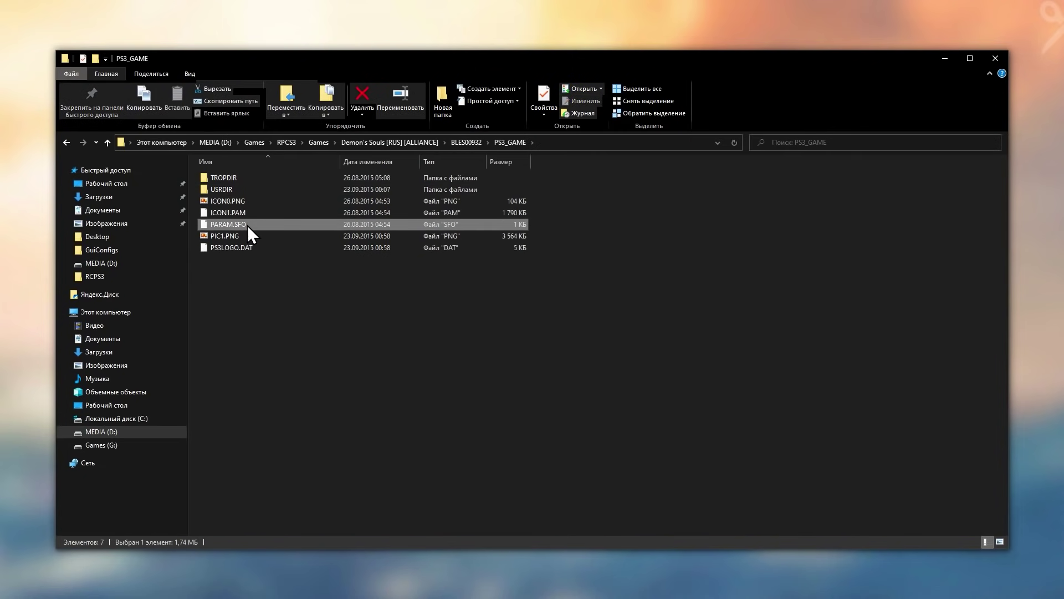
pyautogui.click(247, 237)
pyautogui.click(245, 248)
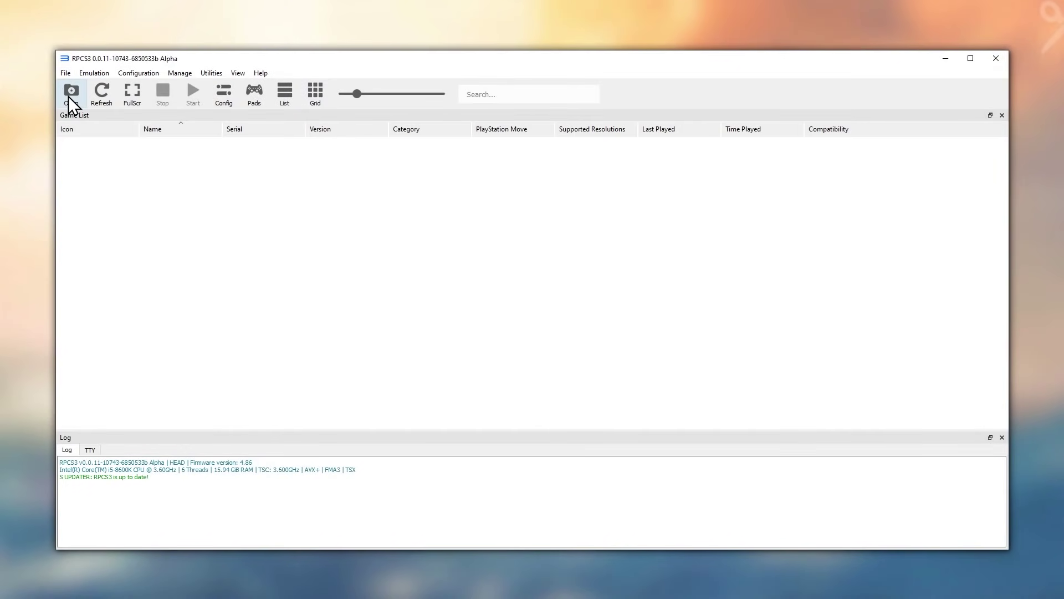
# Step: Switch to RPCS3, boot Demon's Souls from the PS3_GAME folder inside BLES00932, and exit the running game
pyautogui.click(69, 95)
pyautogui.click(308, 95)
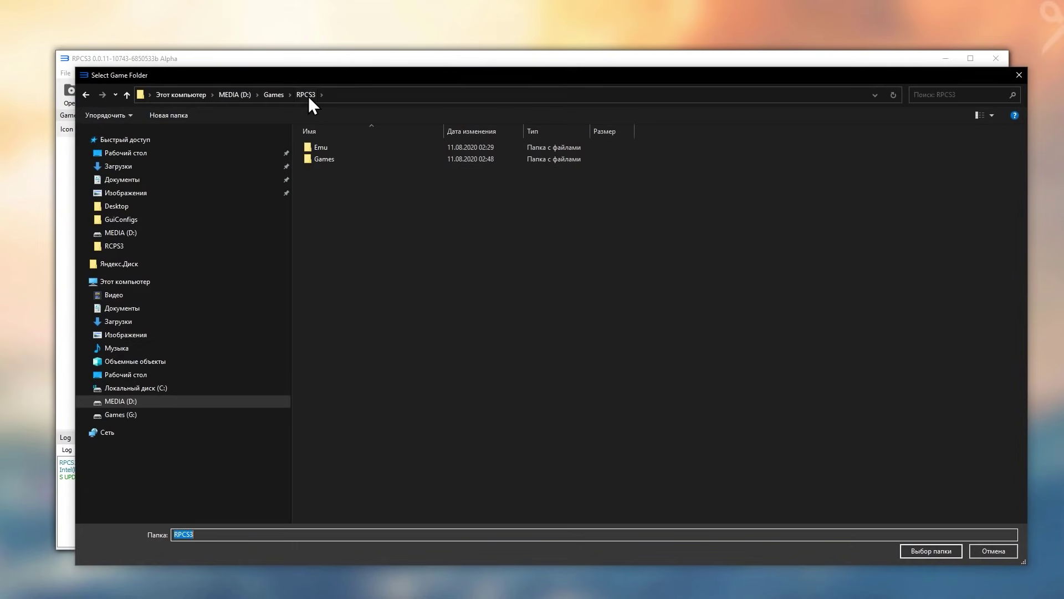
pyautogui.click(310, 156)
pyautogui.doubleClick(310, 155)
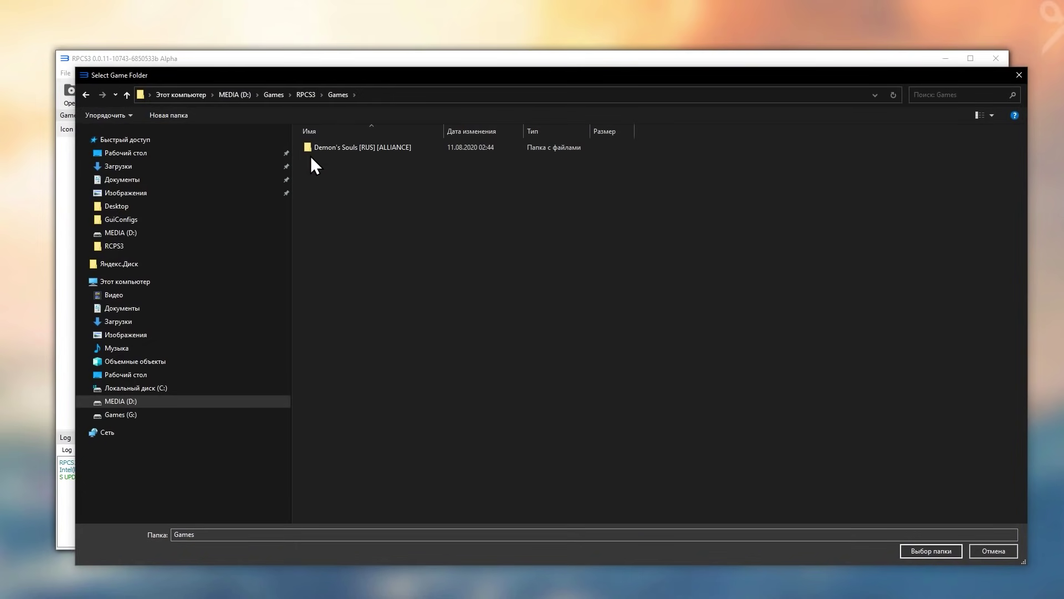
pyautogui.doubleClick(343, 147)
pyautogui.doubleClick(343, 147)
pyautogui.doubleClick(344, 147)
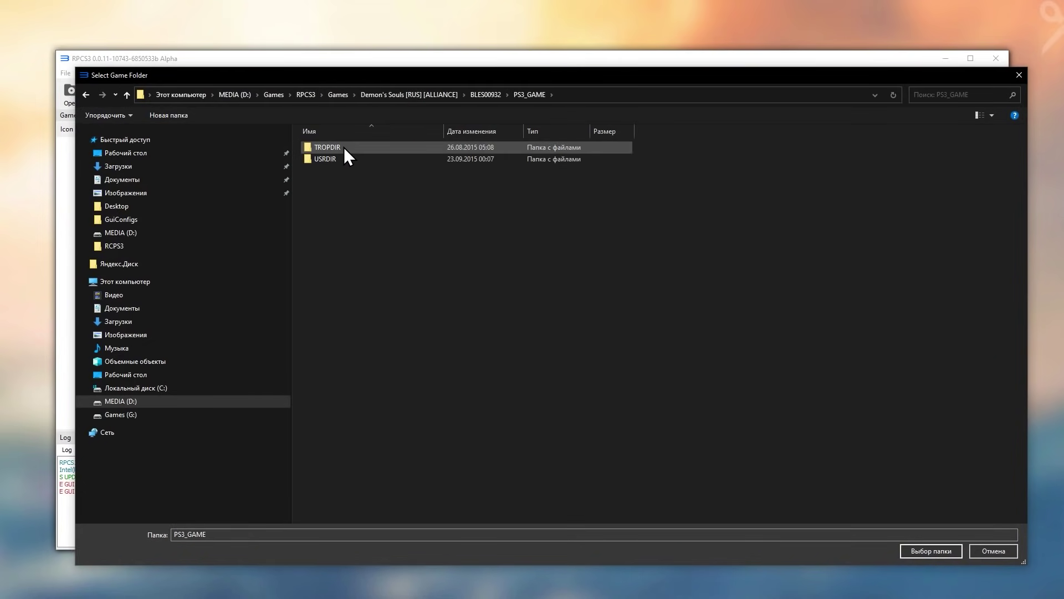
pyautogui.click(910, 551)
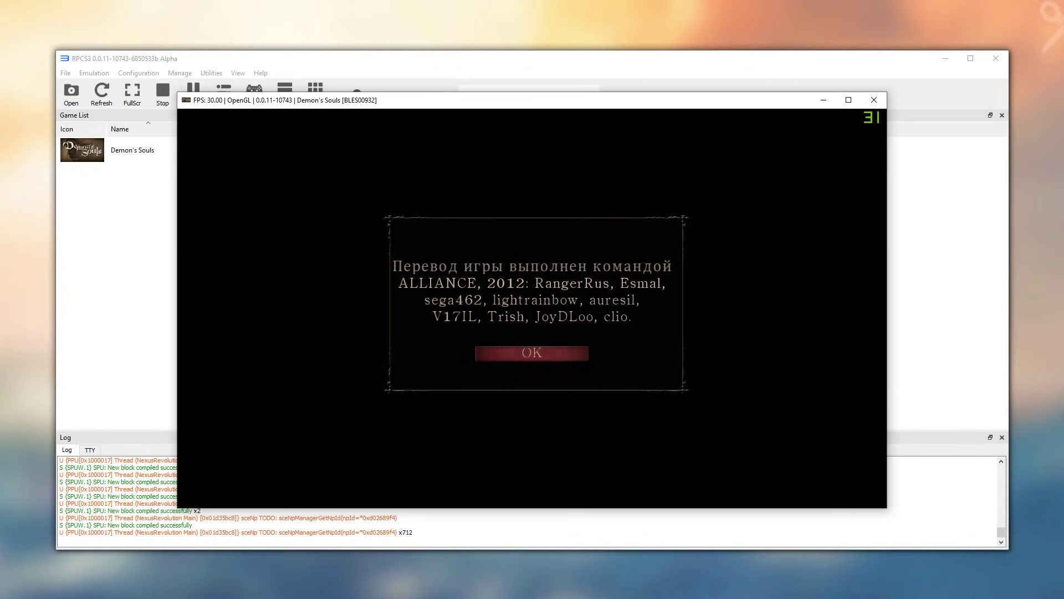
pyautogui.click(874, 99)
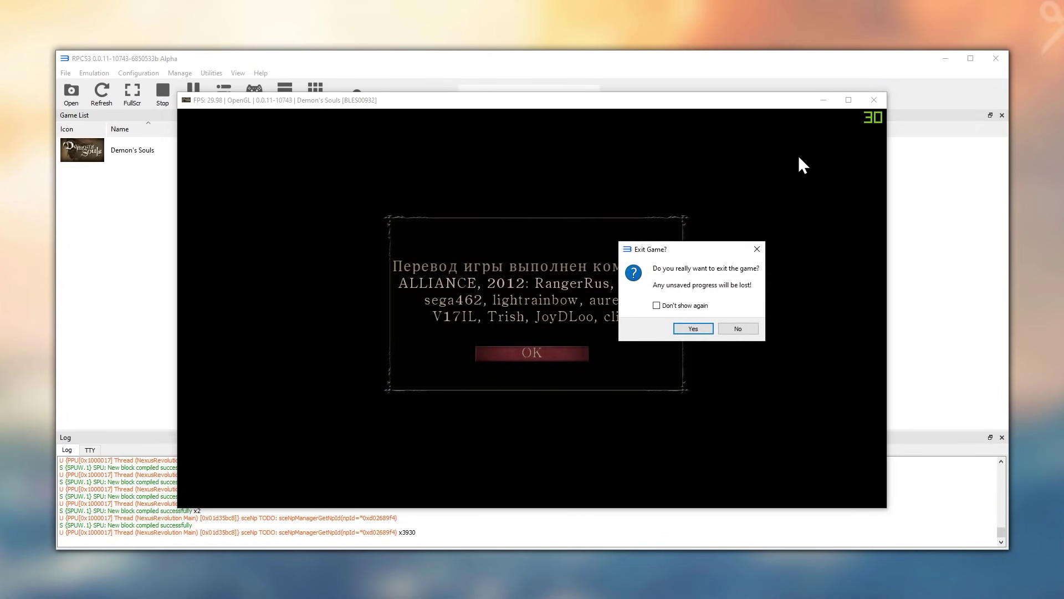
pyautogui.click(690, 331)
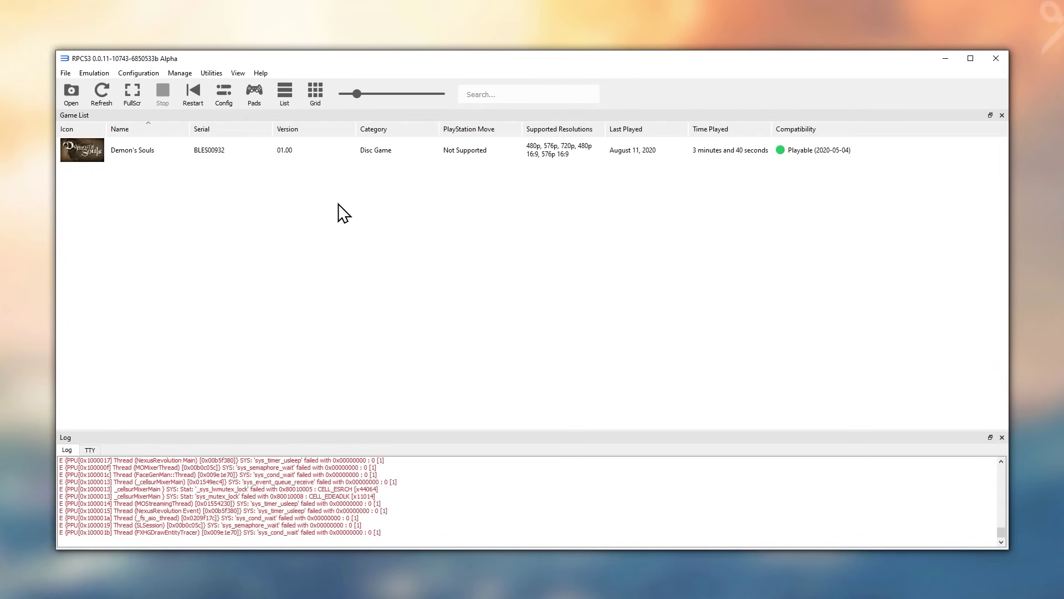
# Step: Copy the Demon's Souls serial from the game list and search the PS3 Packages website by that game code
pyautogui.rightClick(209, 149)
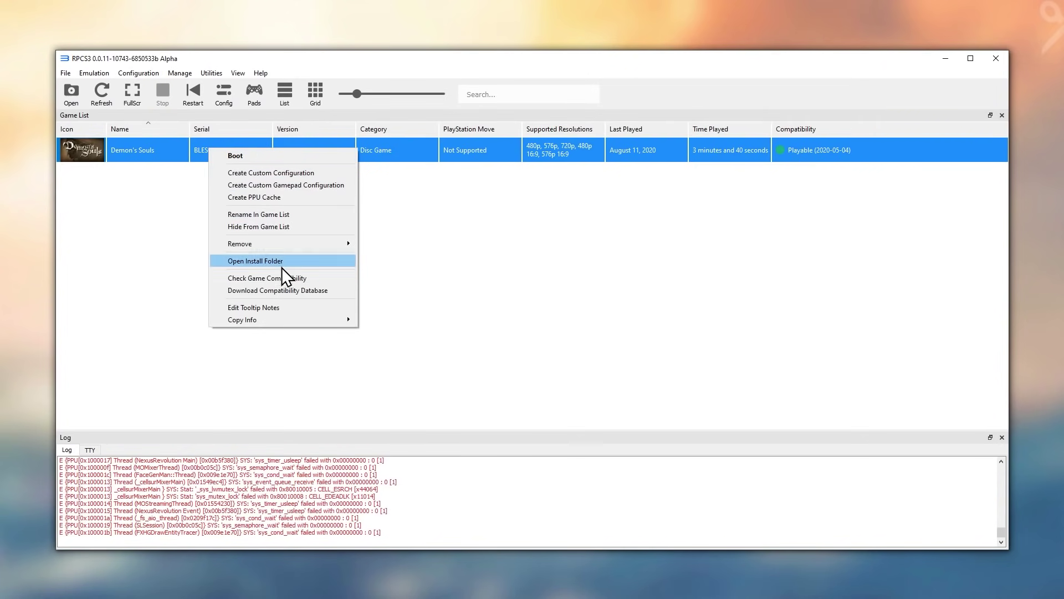
pyautogui.moveTo(280, 318)
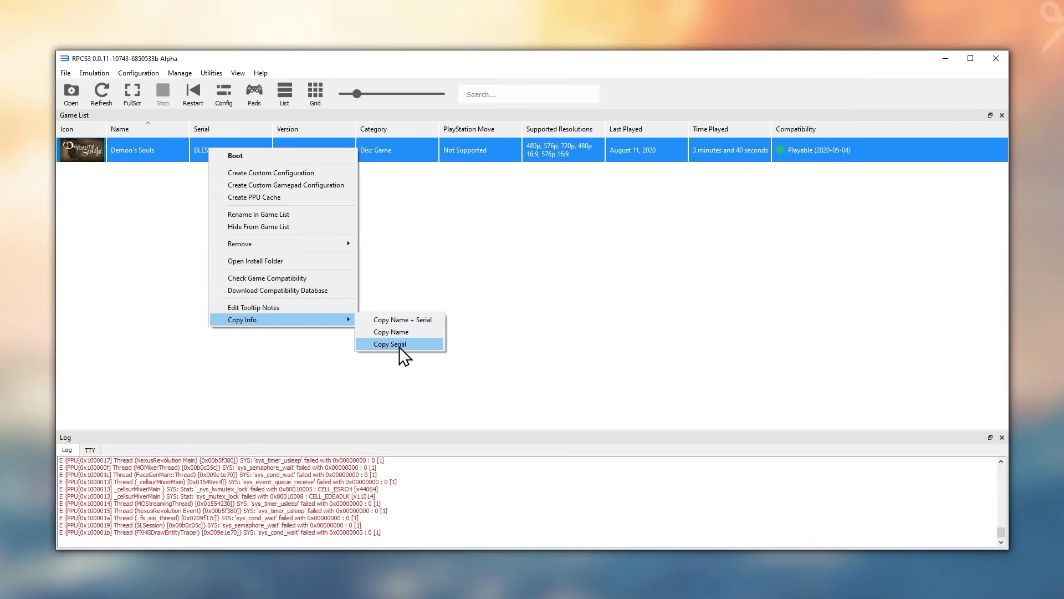
pyautogui.click(399, 346)
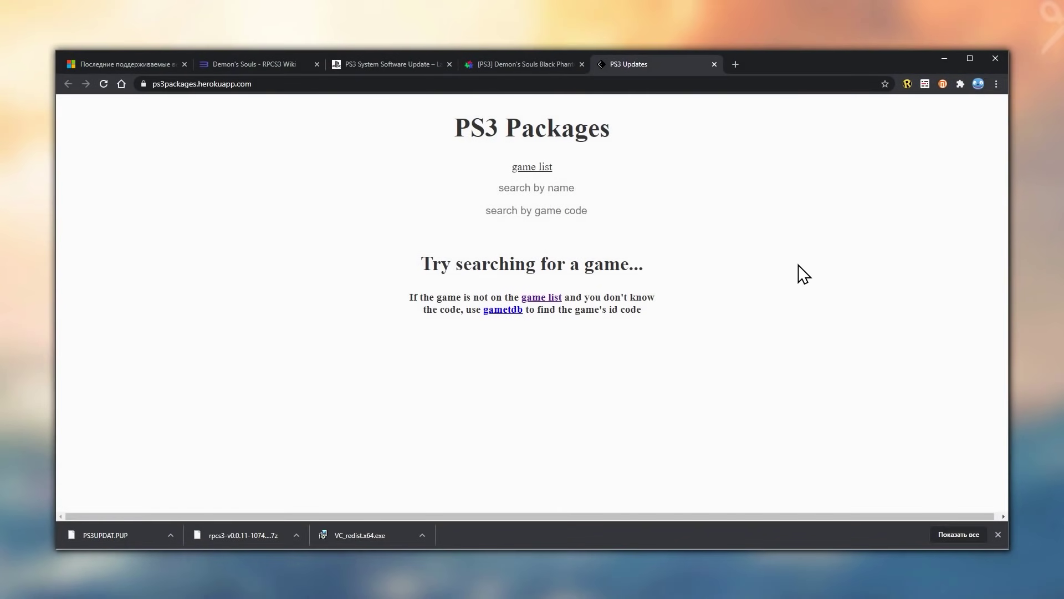
pyautogui.rightClick(523, 208)
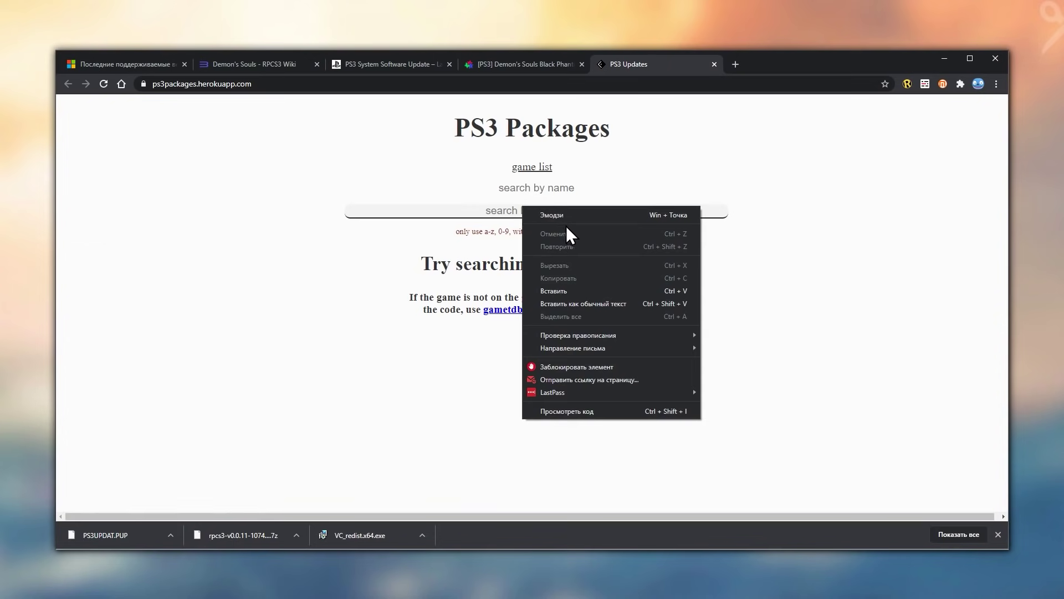
pyautogui.click(573, 288)
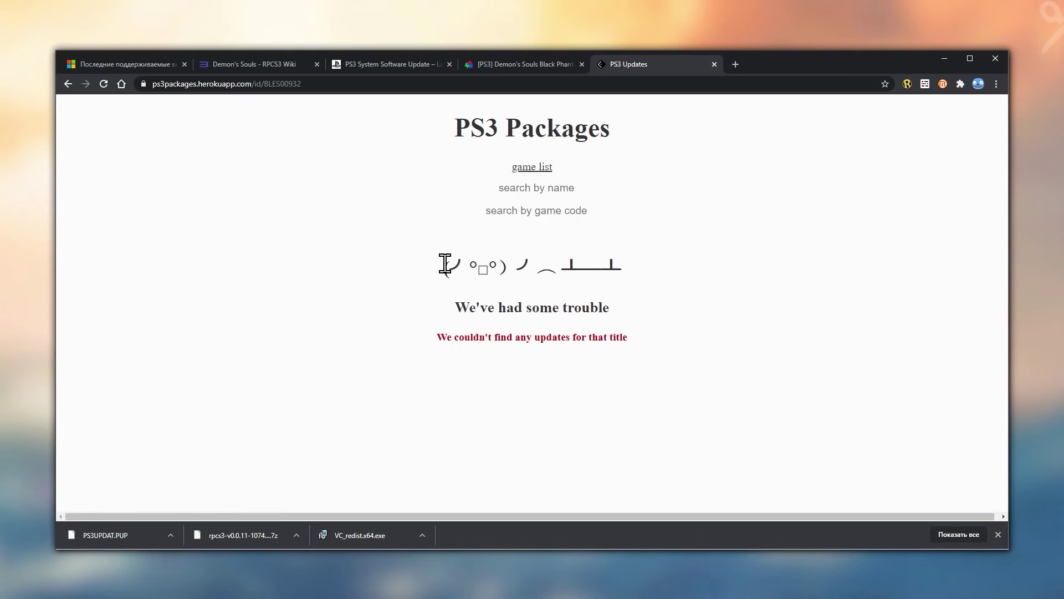
# Step: Open the PS3 Packages game list, search by name for "Demon's souls", and download the game's 01.04 update package
pyautogui.click(535, 168)
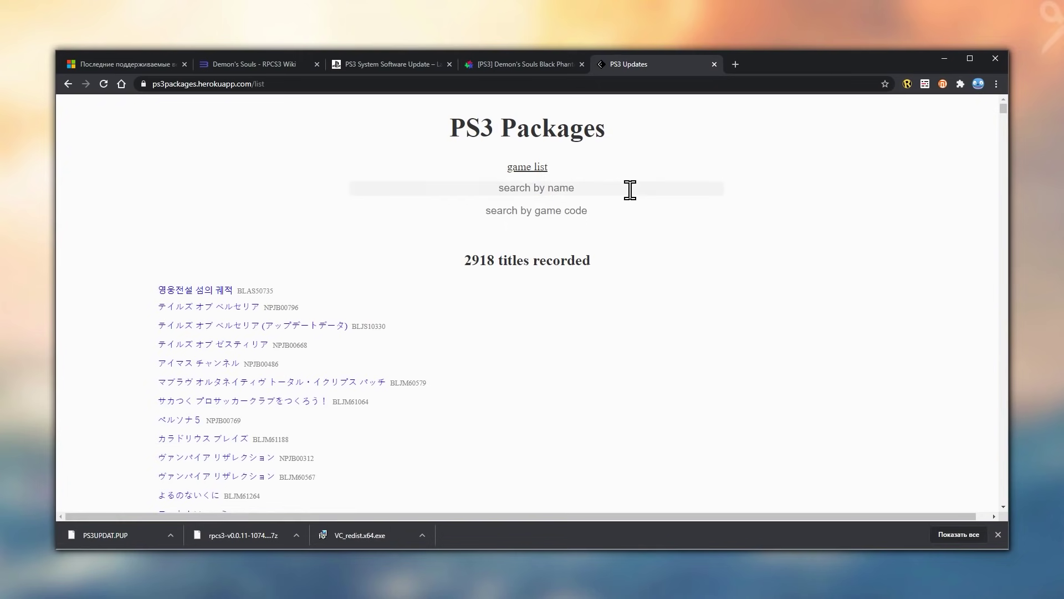
pyautogui.click(562, 189)
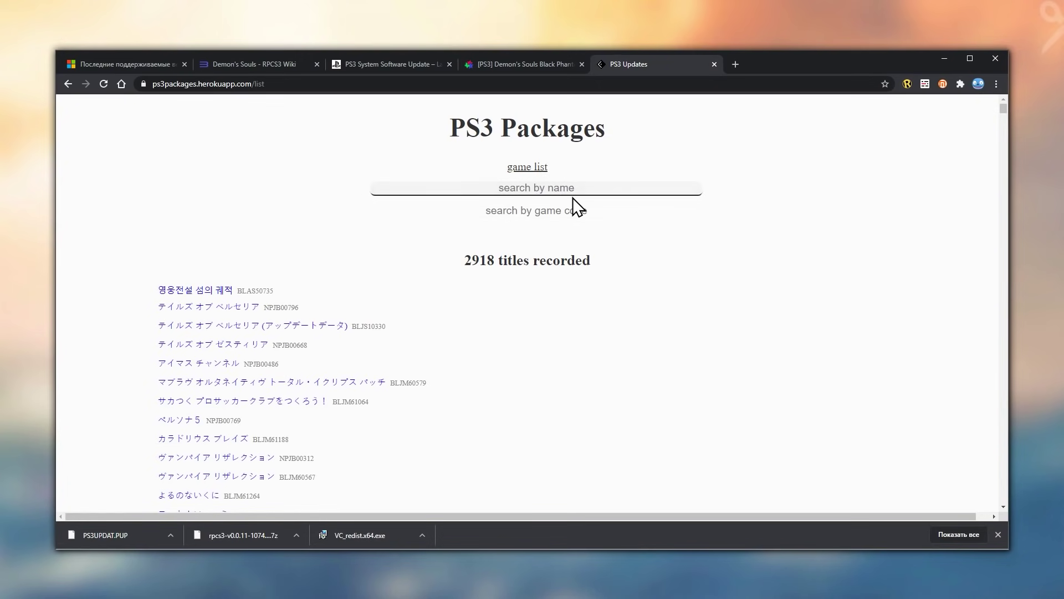
pyautogui.write('Demon')
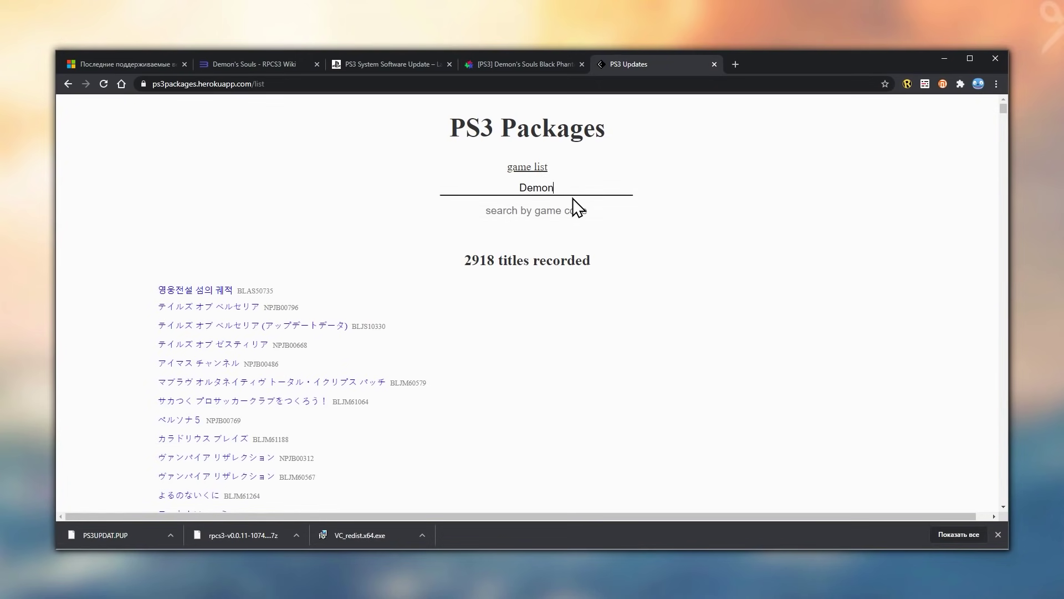
pyautogui.write("'s souls")
pyautogui.press('Return')
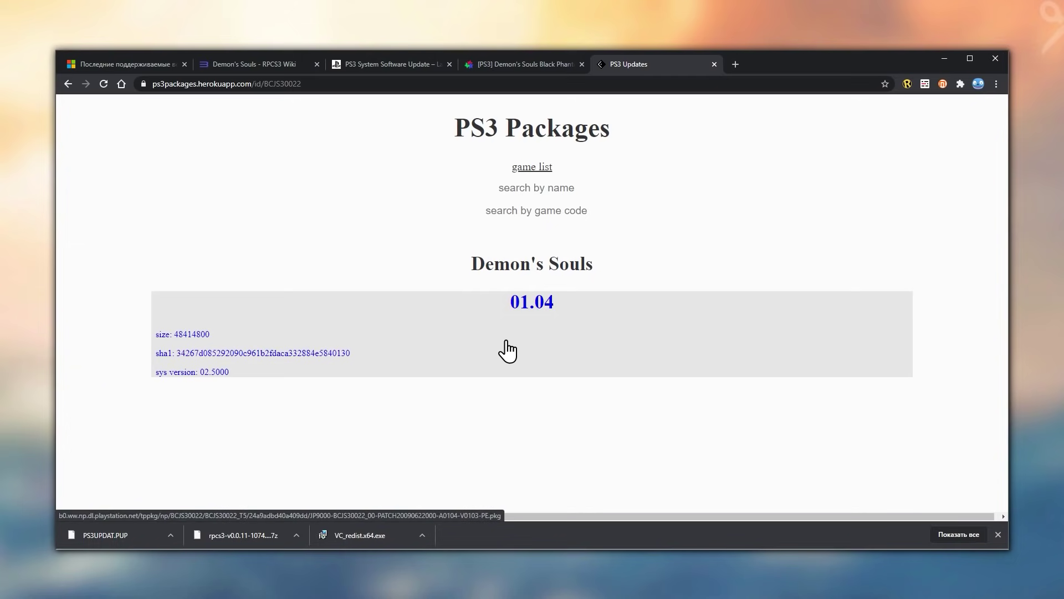
pyautogui.click(530, 341)
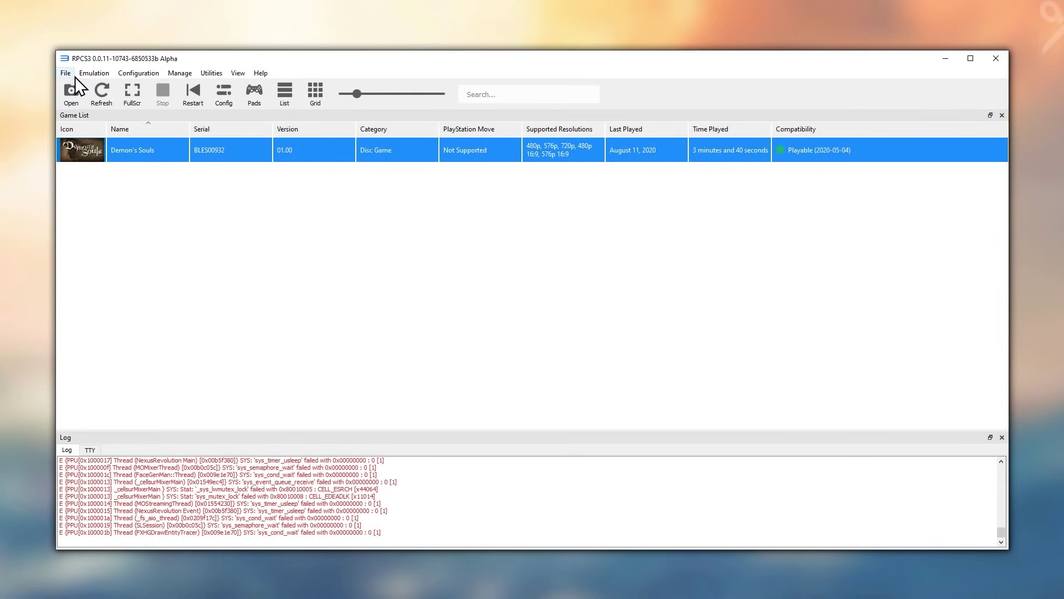
pyautogui.click(75, 77)
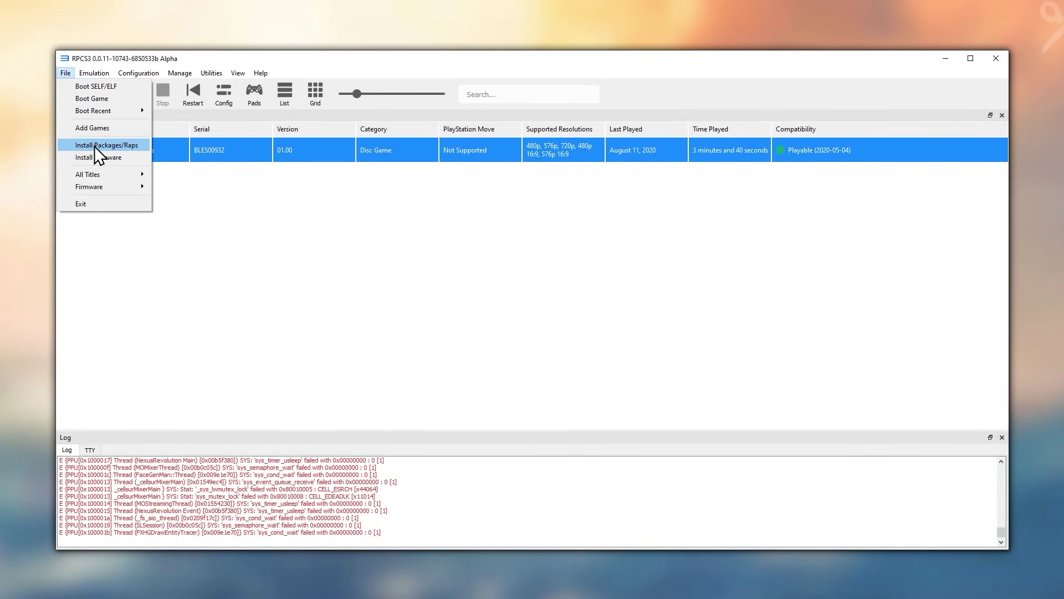
pyautogui.click(121, 148)
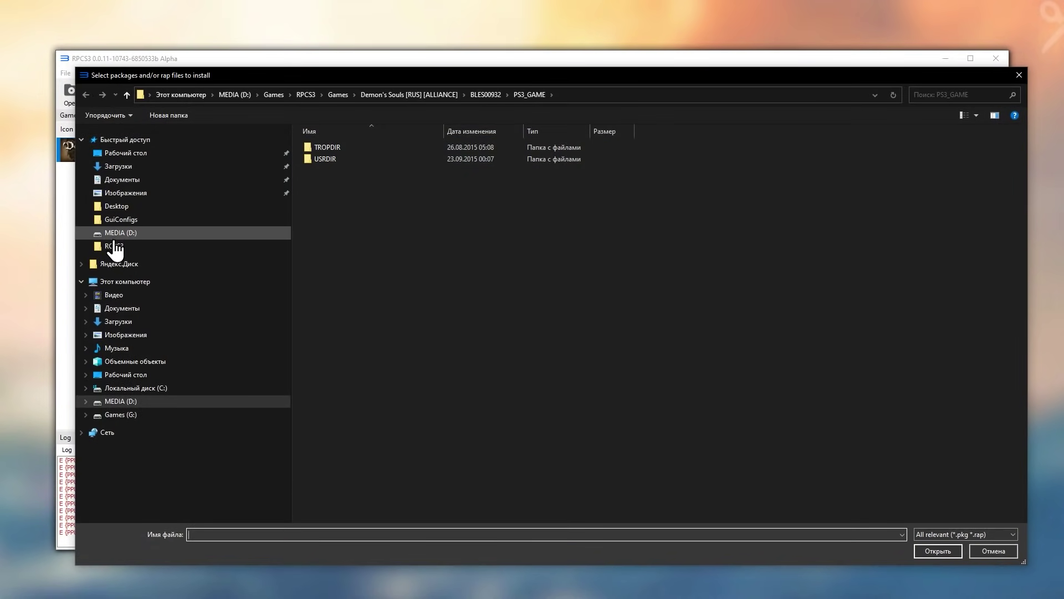
pyautogui.click(114, 166)
pyautogui.click(324, 198)
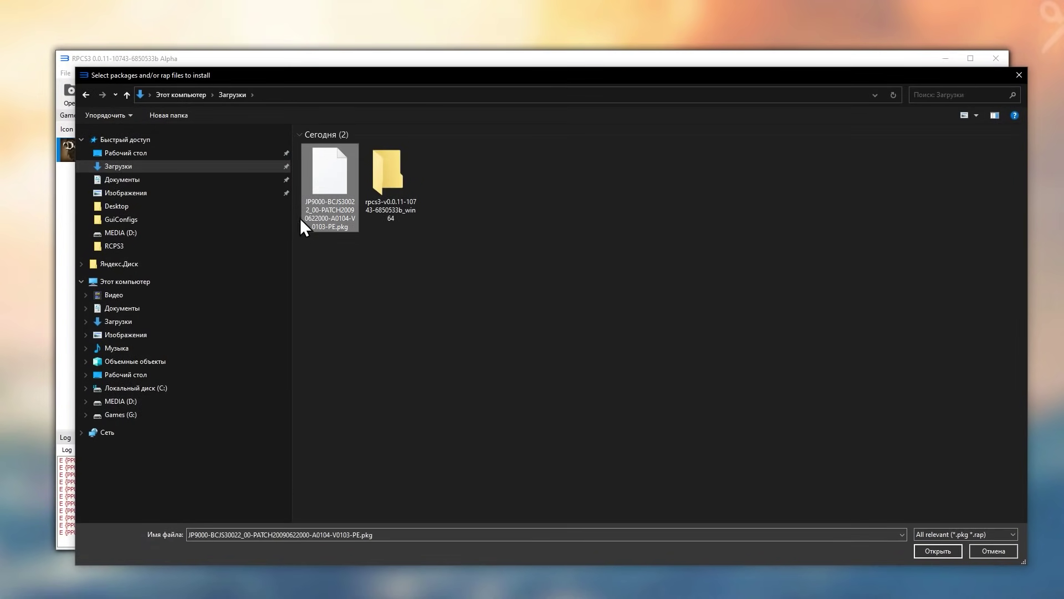
pyautogui.click(936, 551)
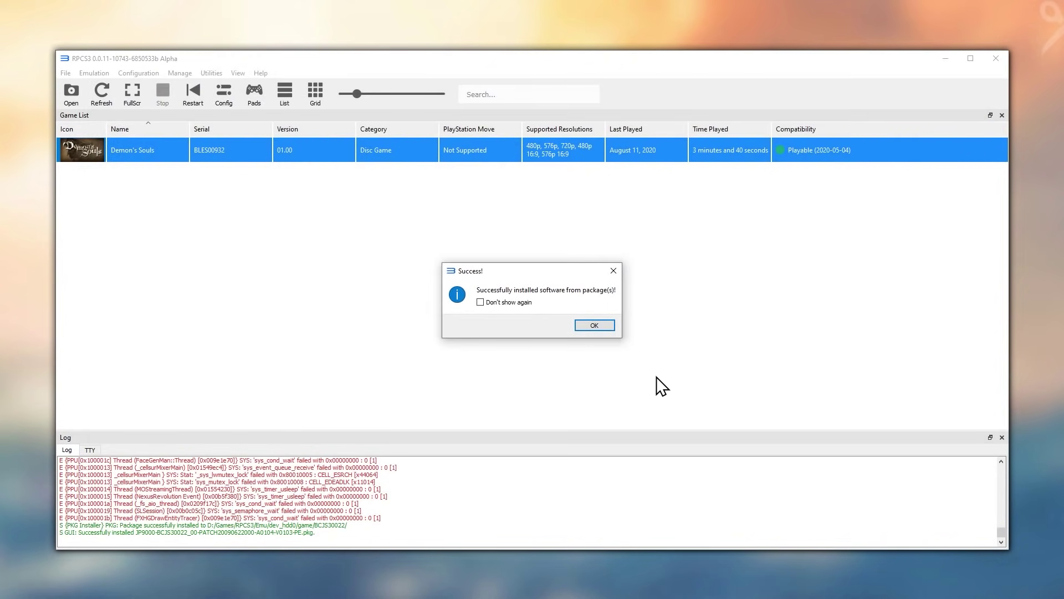
pyautogui.click(589, 326)
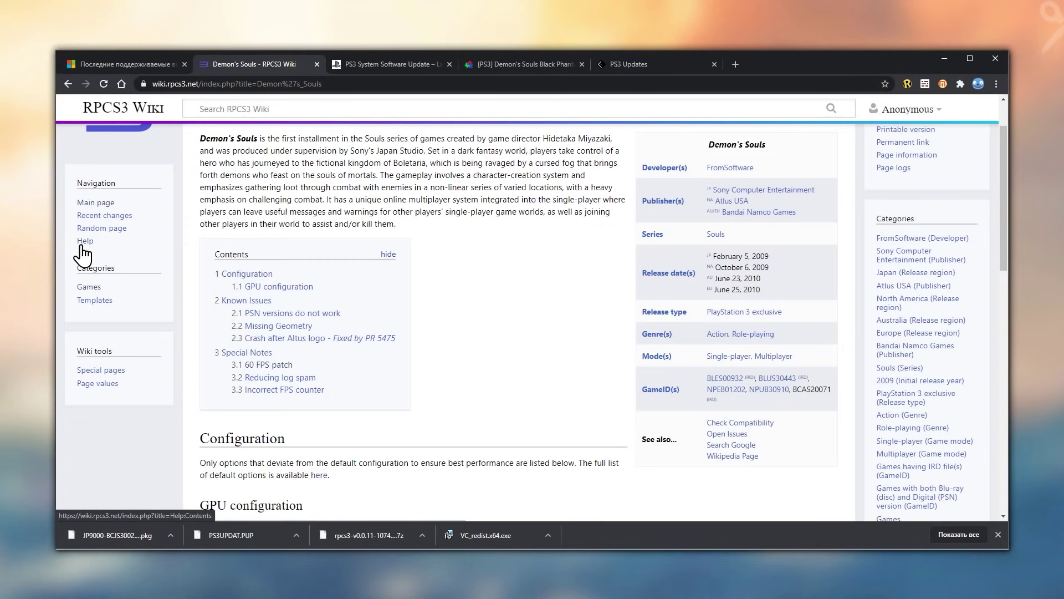
# Step: In the browser, open the RPCS3 Wiki help page on the Game Patching System and expand the Demon's Souls patch code
pyautogui.click(83, 241)
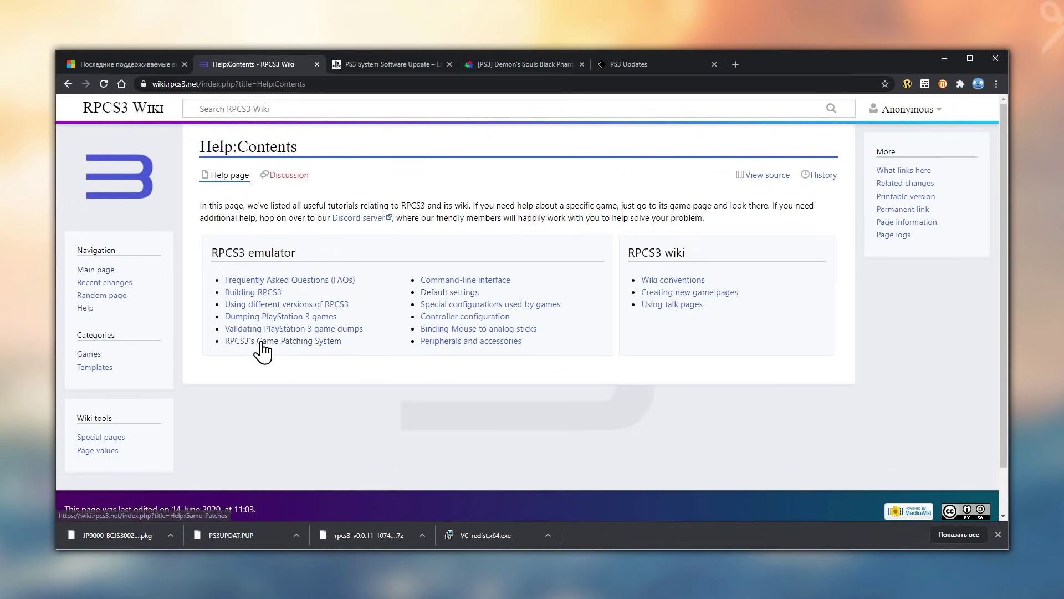
pyautogui.click(297, 342)
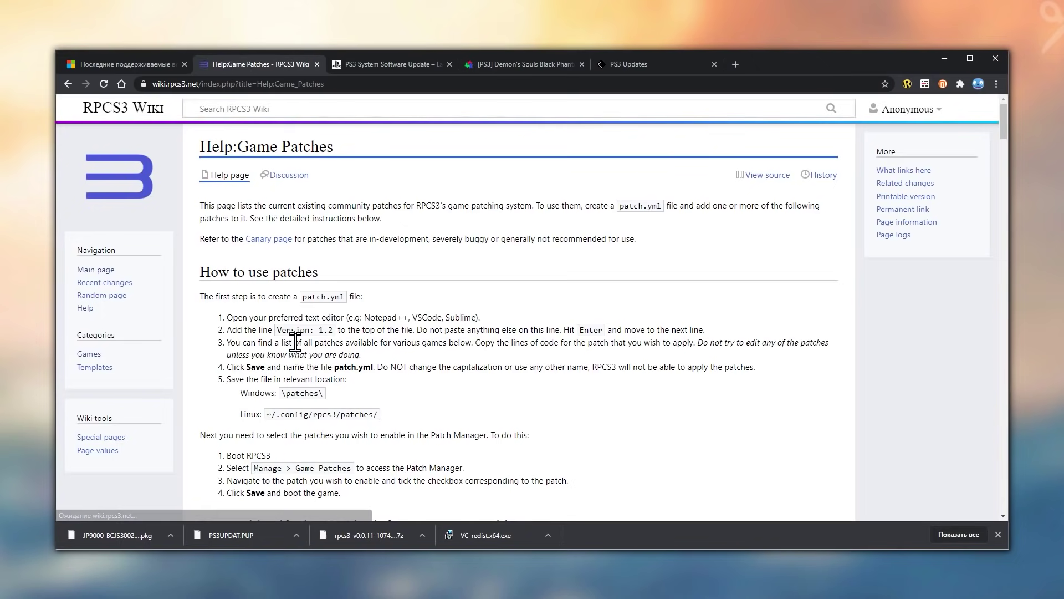
pyautogui.middleClick(607, 260)
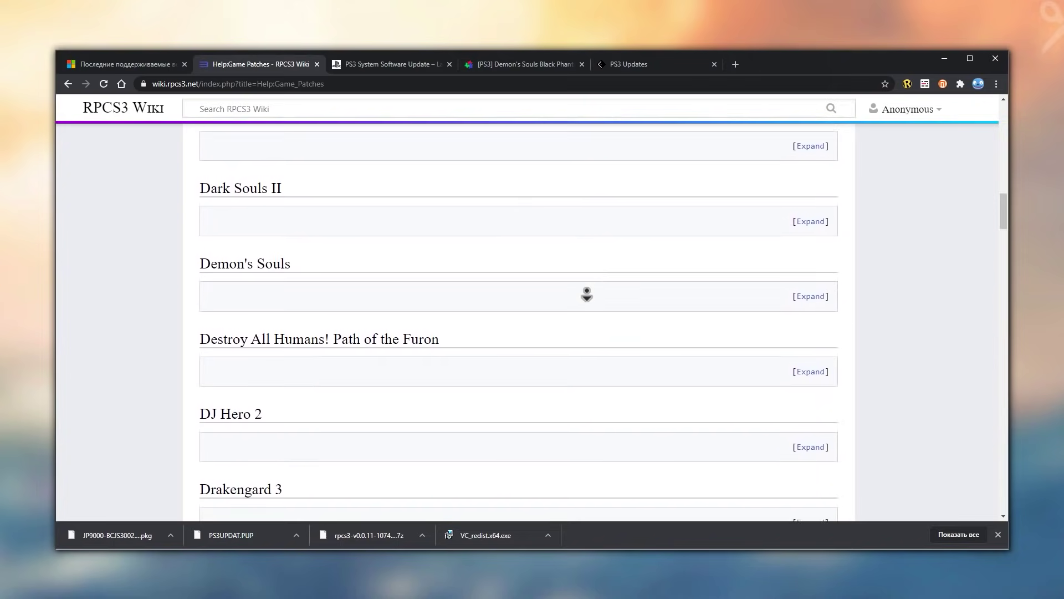
pyautogui.click(285, 233)
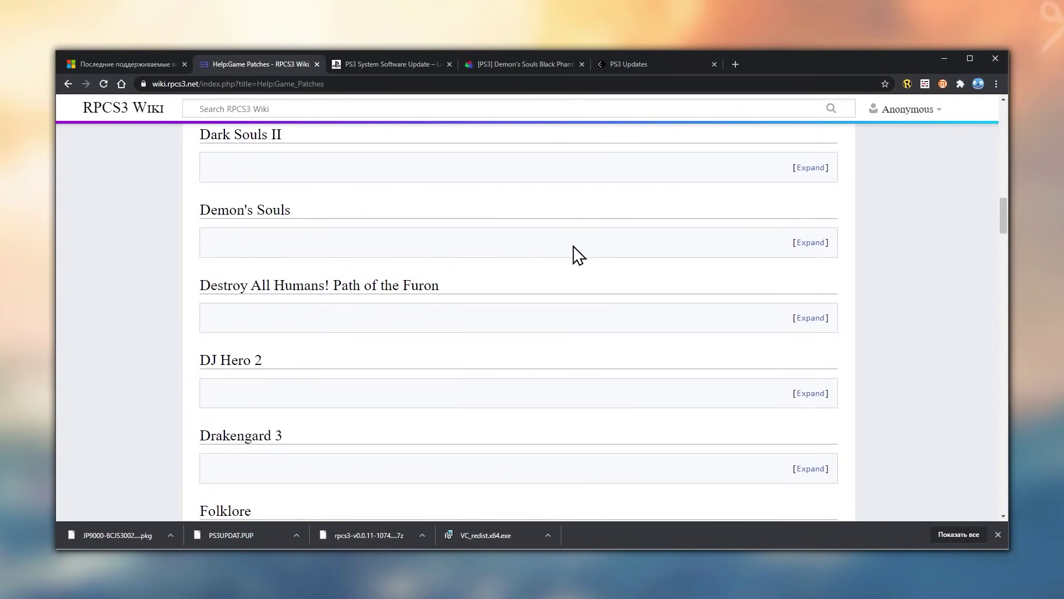
pyautogui.click(805, 243)
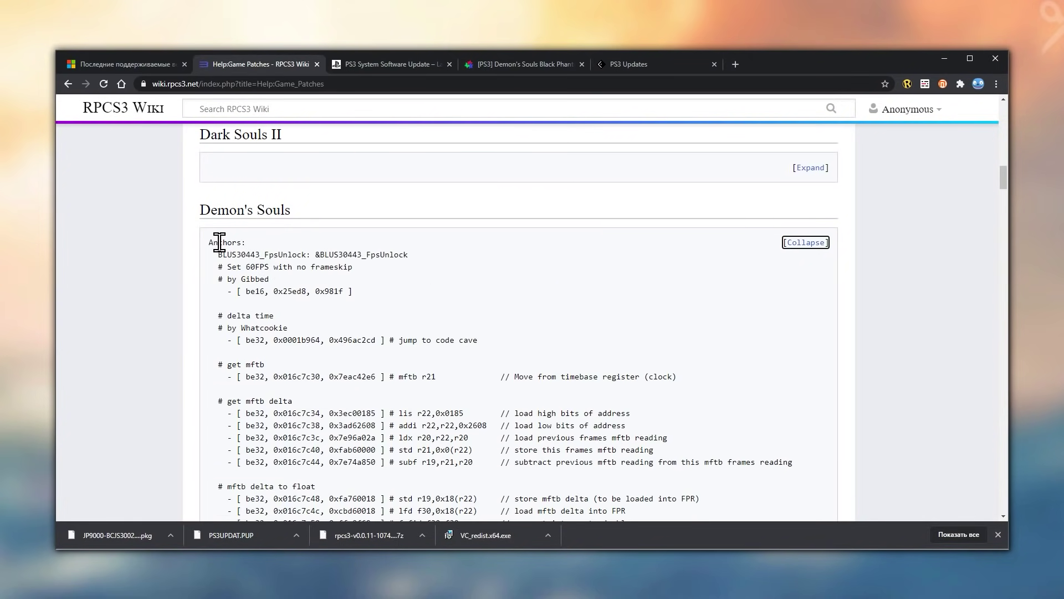
# Step: Copy the entire Demon's Souls patch code block from the RPCS3 Wiki page, from "Anchors:" through the 32:9 aspect ratio patch
pyautogui.moveTo(209, 242); pyautogui.dragTo(401, 251)
pyautogui.rightClick(375, 251)
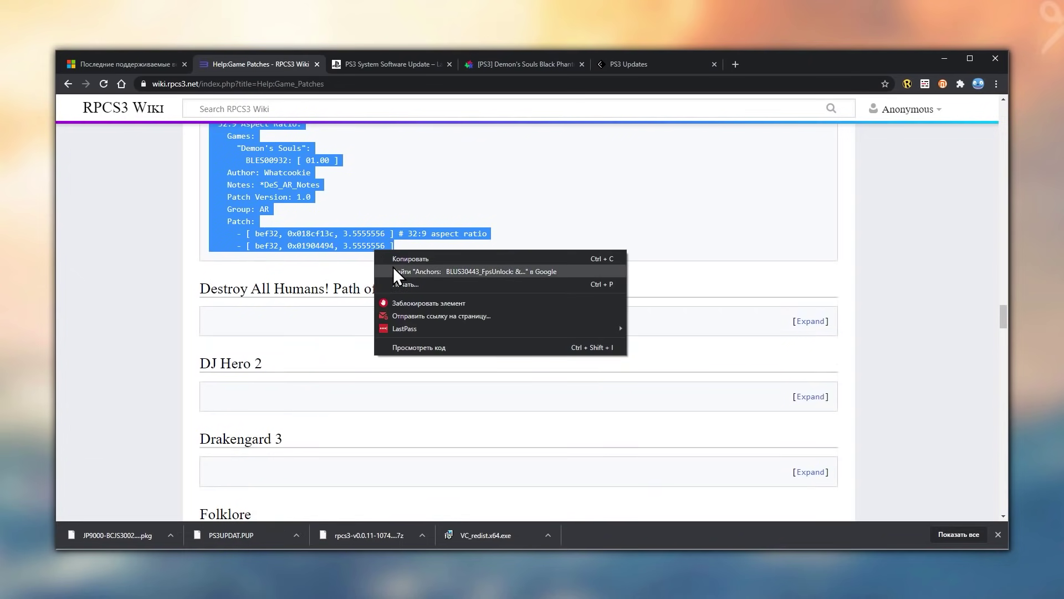
pyautogui.click(393, 260)
# Step: Switch to File Explorer and create a text file named patch.yml in the Emu\patches folder, accepting the extension change
pyautogui.hotkey('alt', 'Tab')
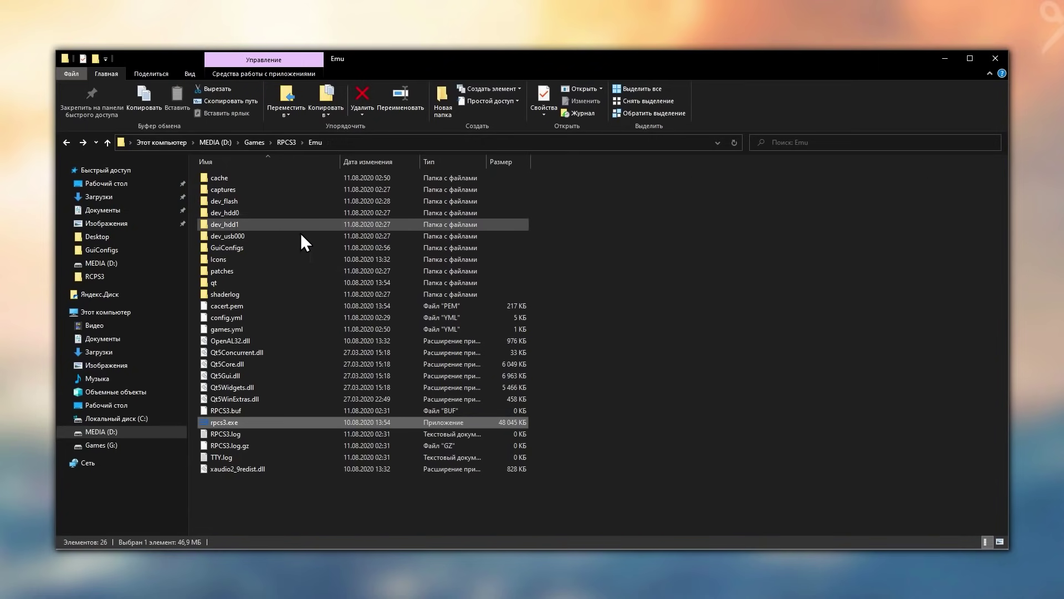
pyautogui.doubleClick(231, 272)
pyautogui.rightClick(232, 274)
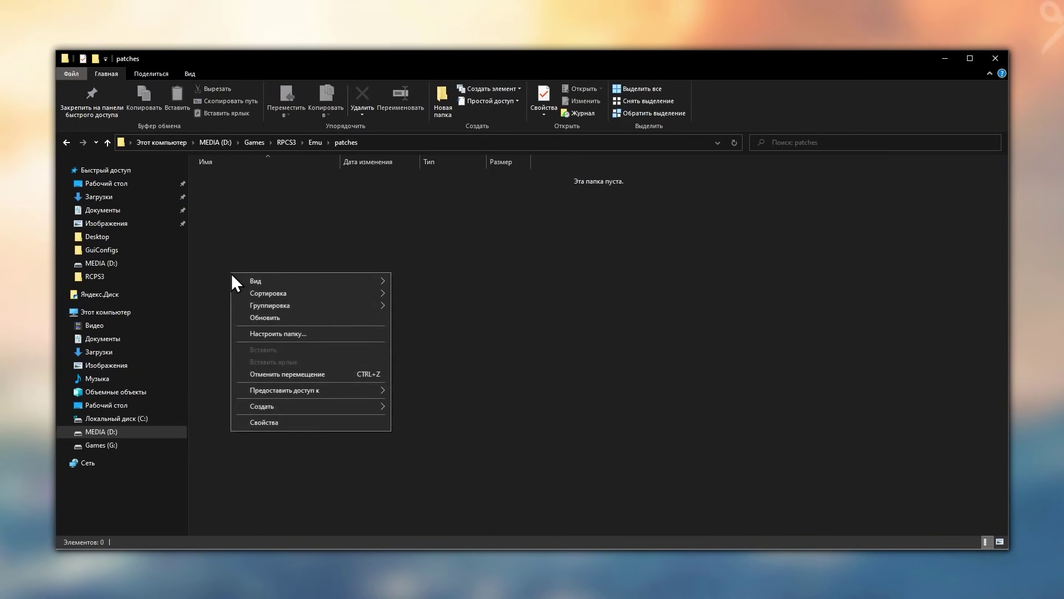
pyautogui.moveTo(269, 410)
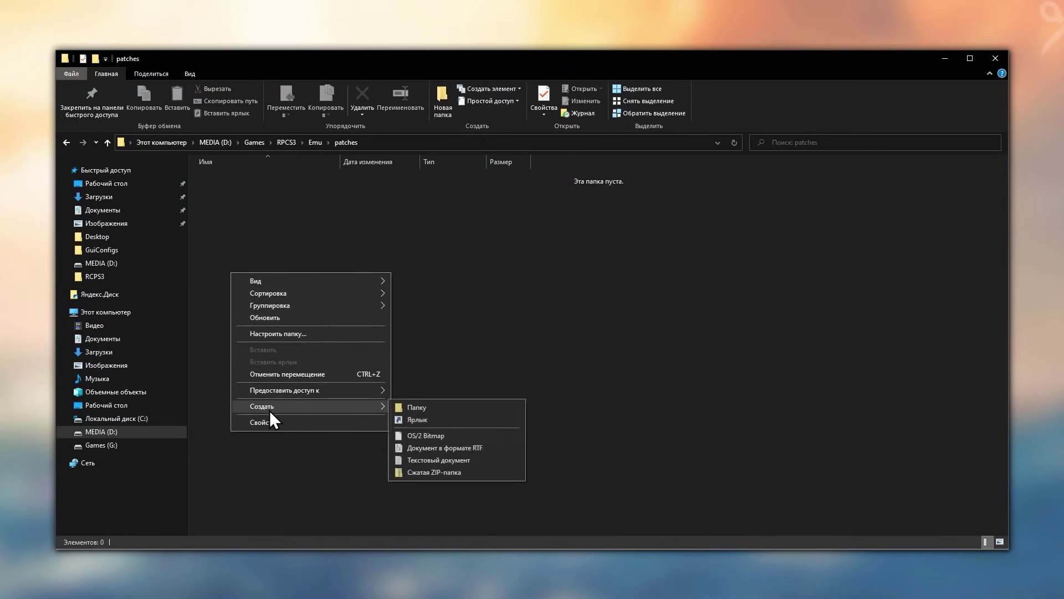
pyautogui.click(441, 459)
pyautogui.write('patch.')
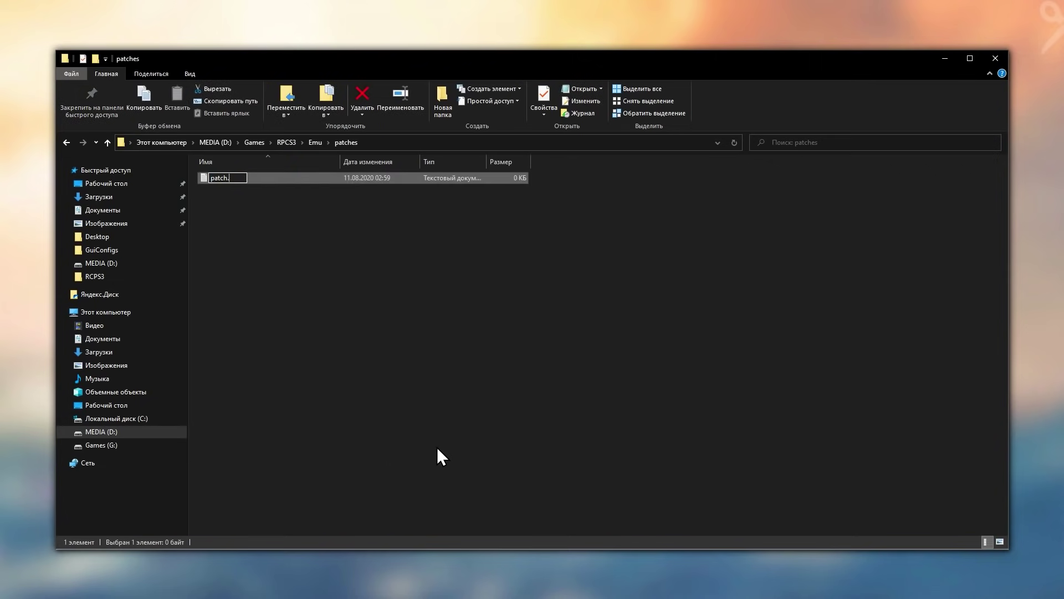
pyautogui.press('Delete')
pyautogui.press('Delete')
pyautogui.press('Delete')
pyautogui.press('Delete')
pyautogui.write('.yml')
pyautogui.press('Return')
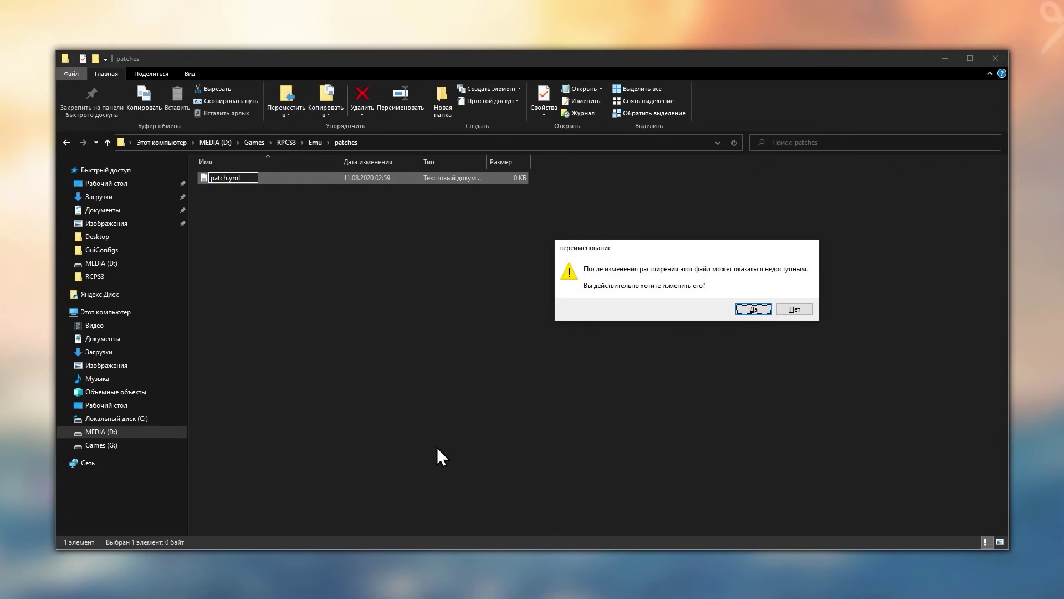
pyautogui.click(754, 309)
# Step: Open patch.yml in Notepad (Блокнот) and paste the copied Demon's Souls patch code into it
pyautogui.rightClick(239, 176)
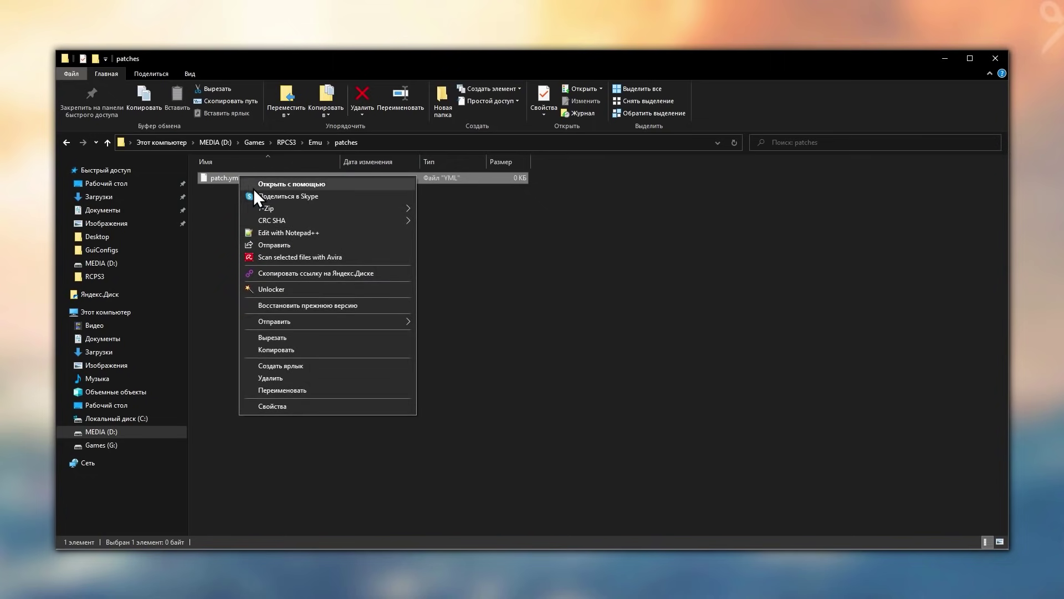
pyautogui.click(304, 184)
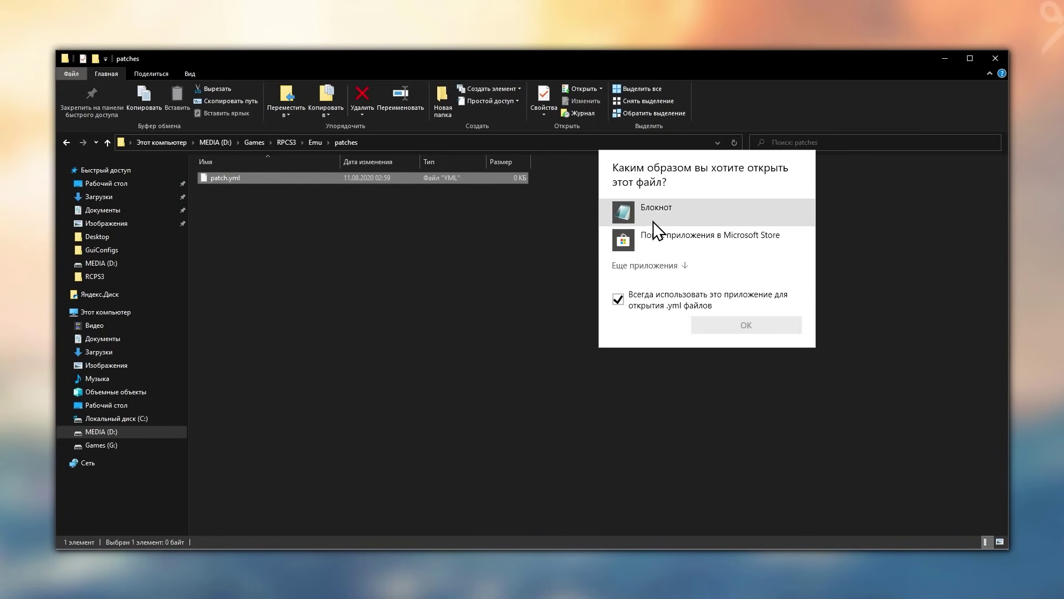
pyautogui.click(653, 222)
pyautogui.click(684, 302)
pyautogui.click(707, 323)
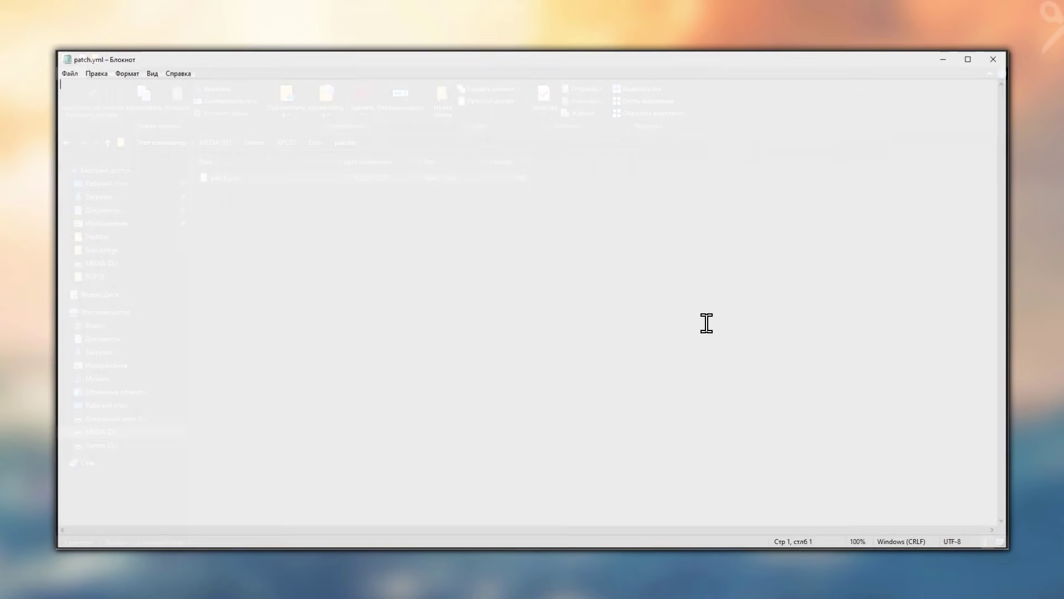
pyautogui.rightClick(313, 180)
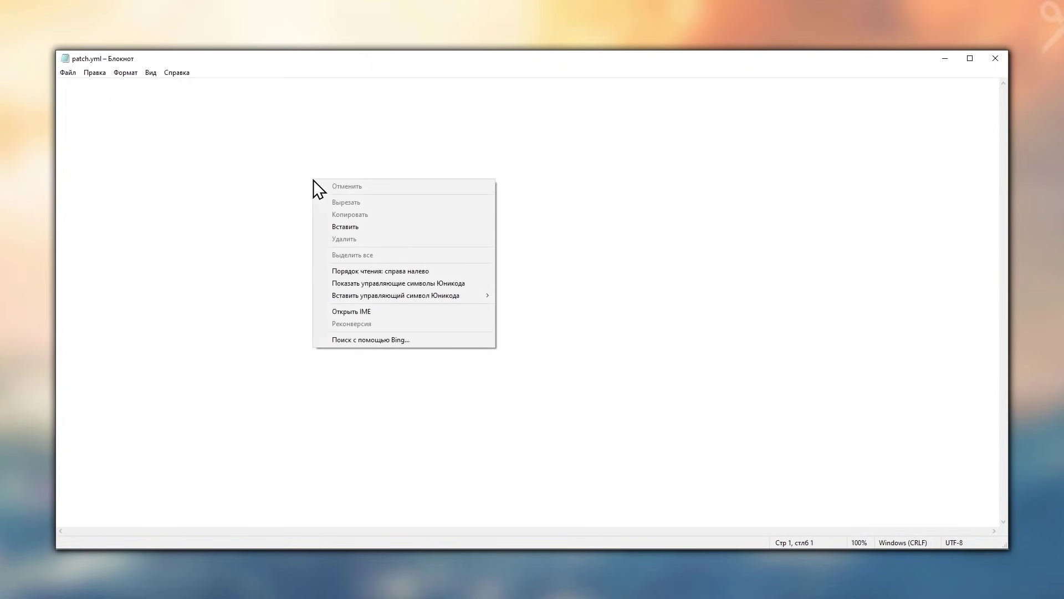
pyautogui.click(361, 226)
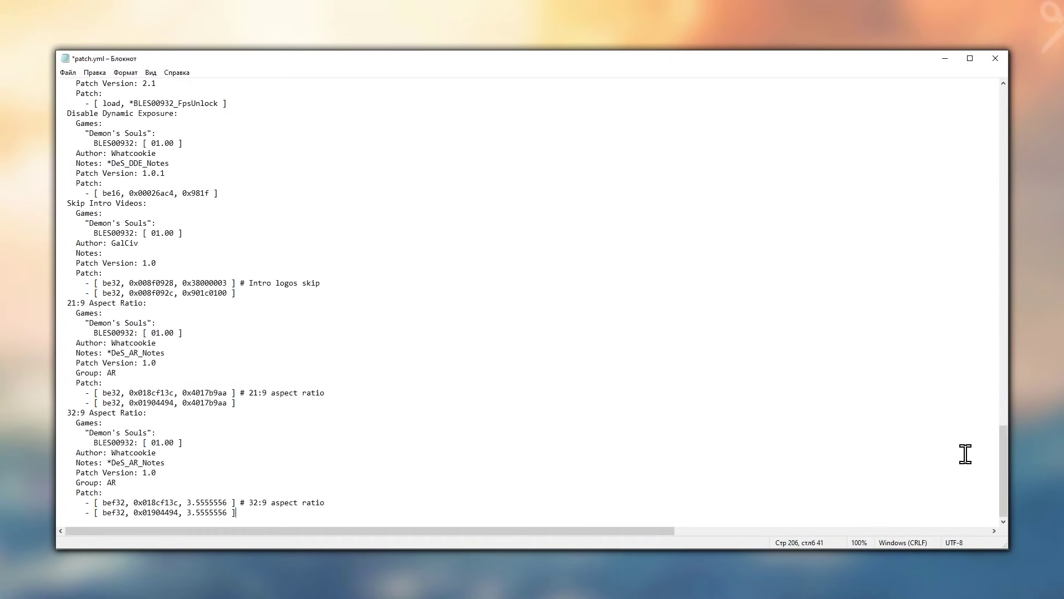
# Step: Insert an empty line above "Anchors:" at the very beginning of patch.yml
pyautogui.moveTo(1003, 483); pyautogui.dragTo(990, 124)
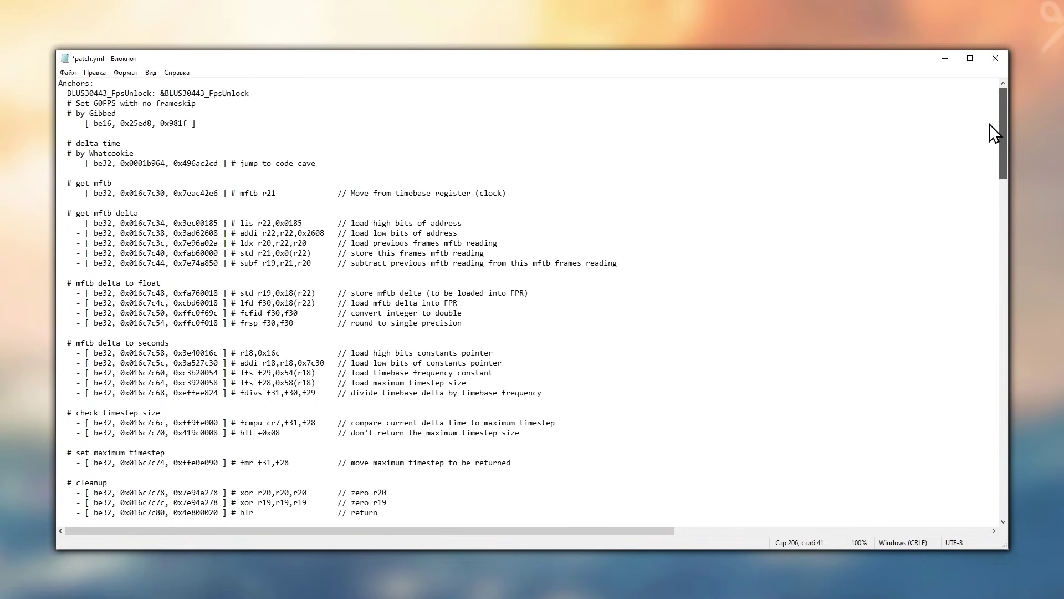
pyautogui.click(59, 83)
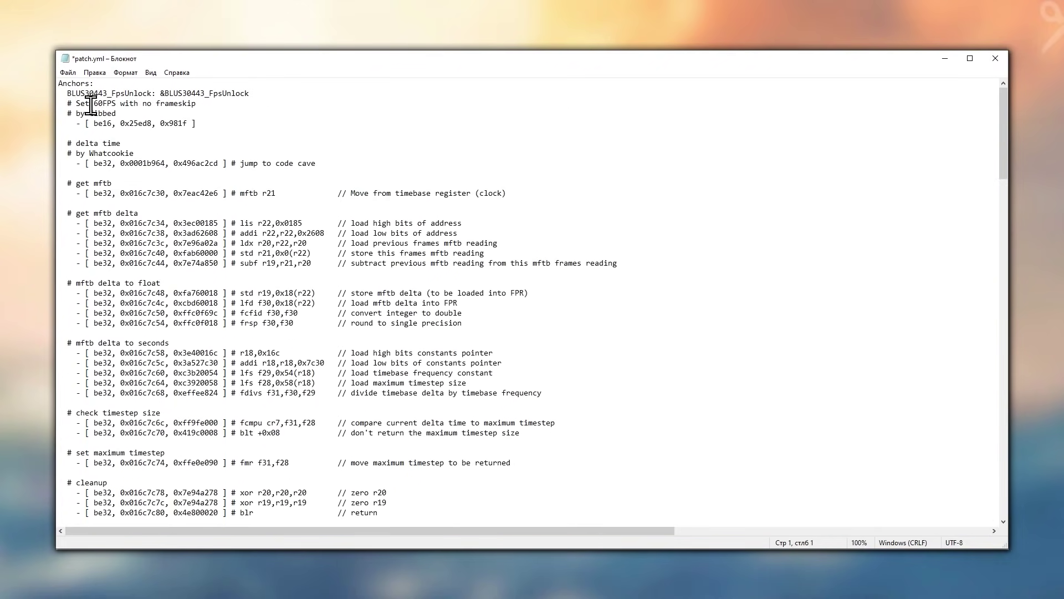
pyautogui.press('Return')
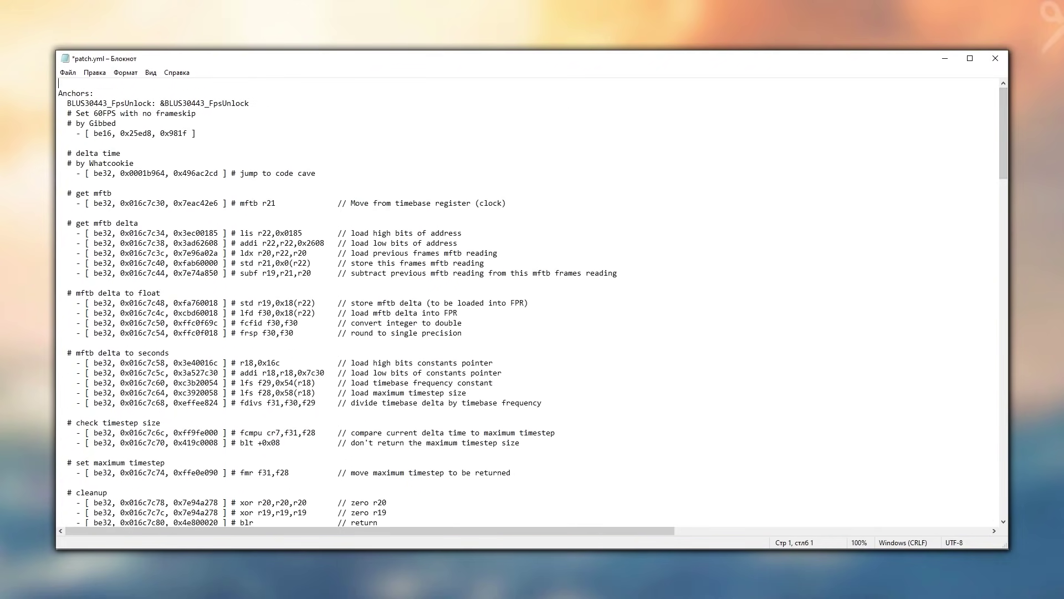
# Step: Back in the browser, copy the line "Version: 1.2" from the wiki's "How to use patches" instructions
pyautogui.hotkey('alt', 'Tab')
pyautogui.middleClick(912, 199)
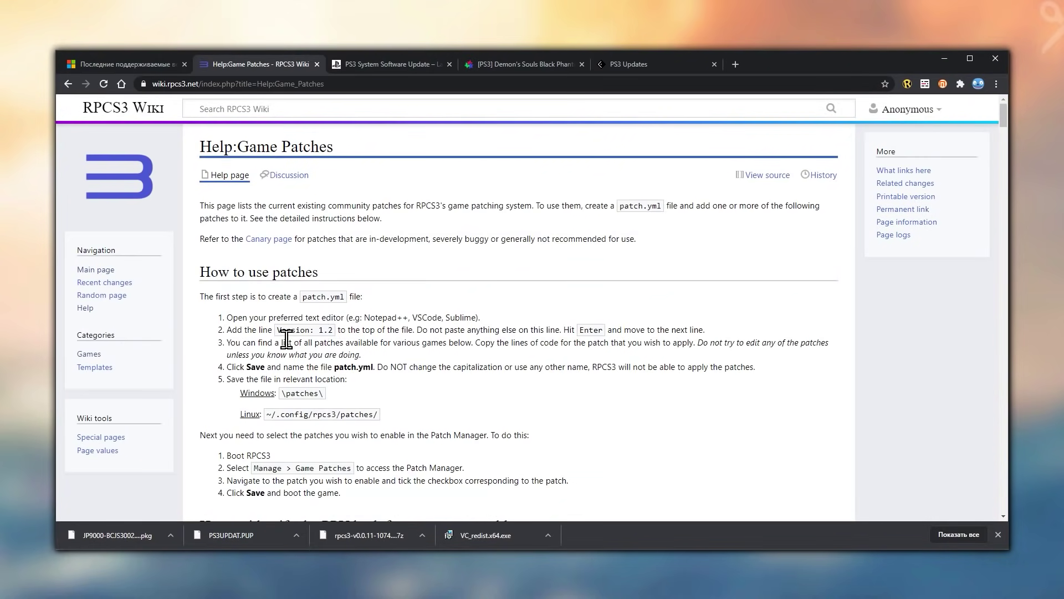
pyautogui.moveTo(277, 329); pyautogui.dragTo(333, 331)
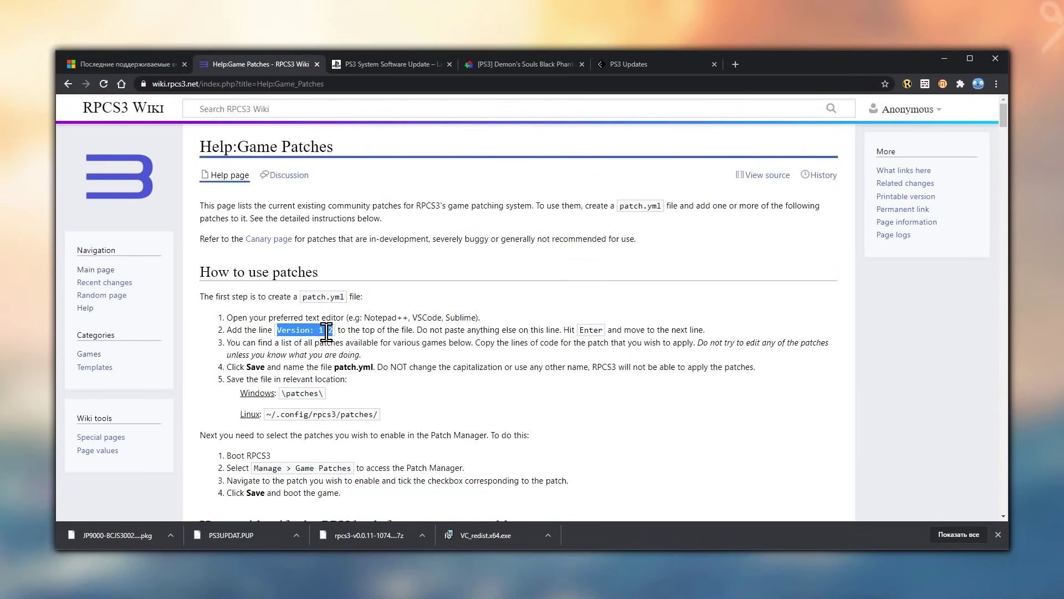
pyautogui.rightClick(332, 333)
pyautogui.click(341, 338)
# Step: Paste "Version: 1.2" into the empty first line of patch.yml in Notepad, then close the file and save the changes
pyautogui.hotkey('alt', 'Tab')
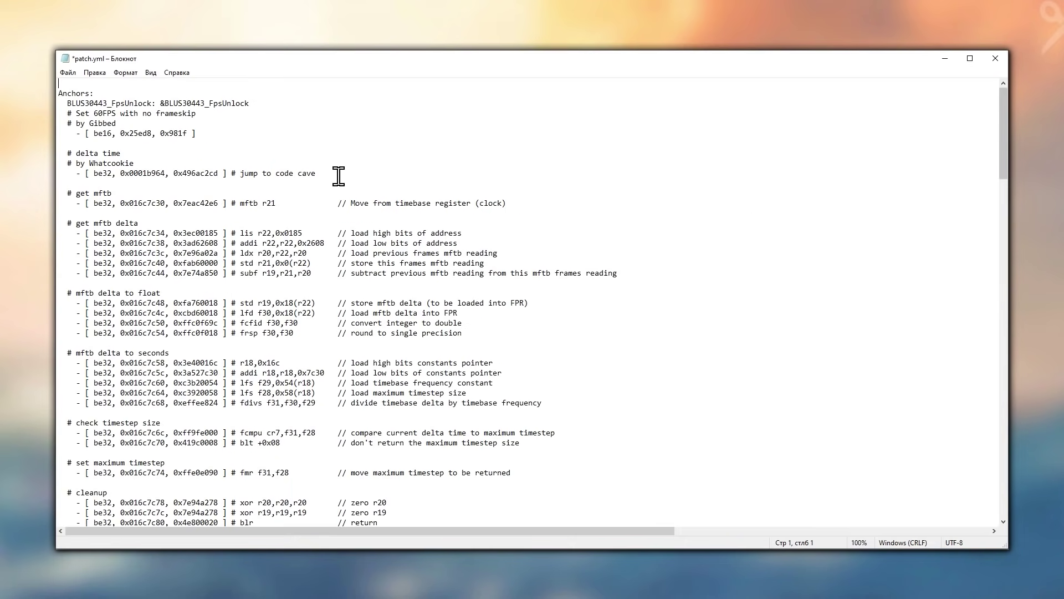
pyautogui.rightClick(66, 85)
pyautogui.click(115, 133)
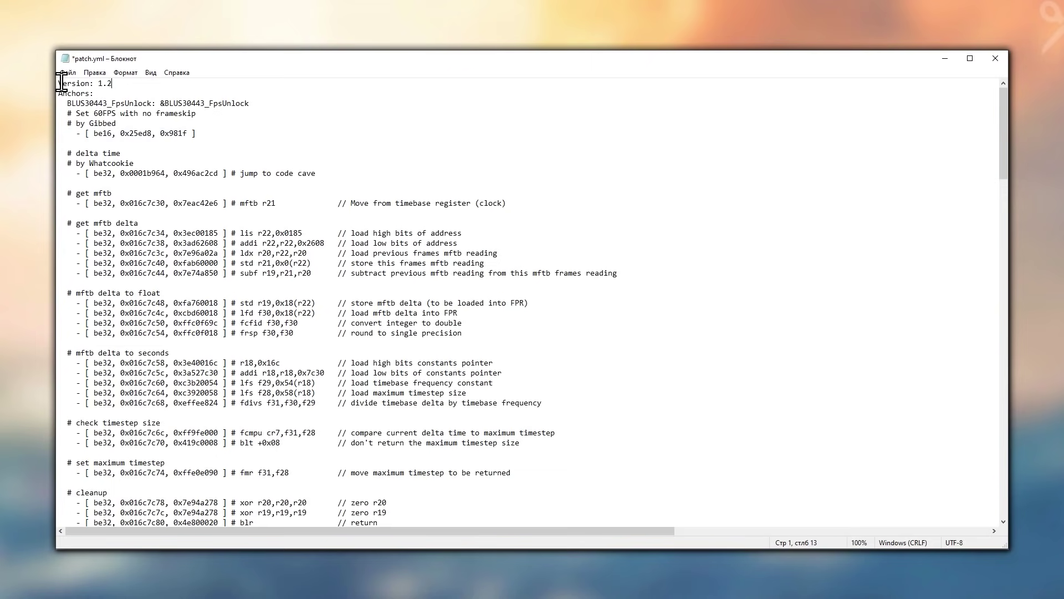
pyautogui.click(996, 60)
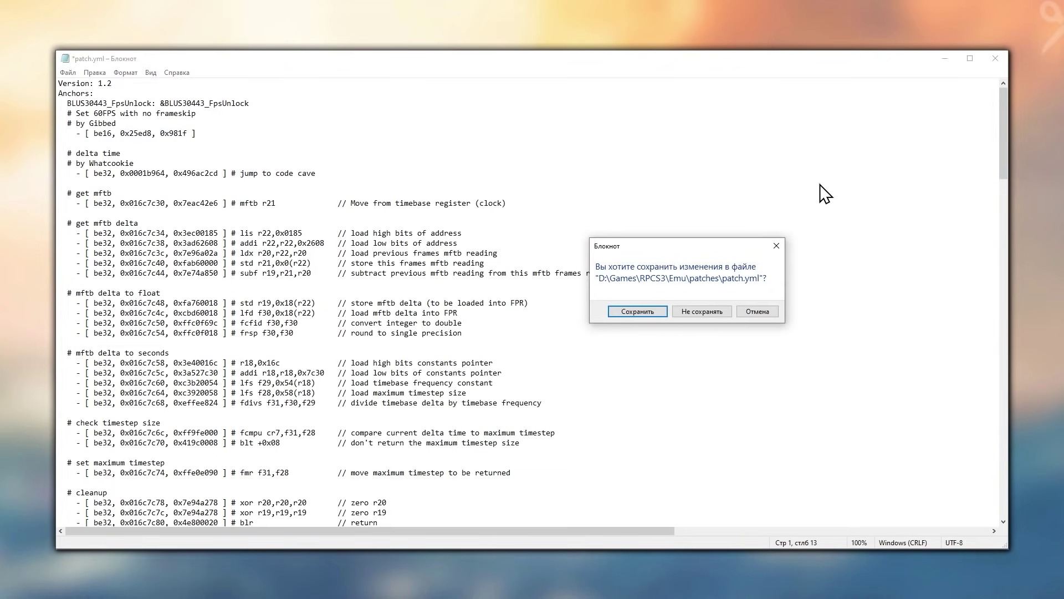
pyautogui.click(638, 309)
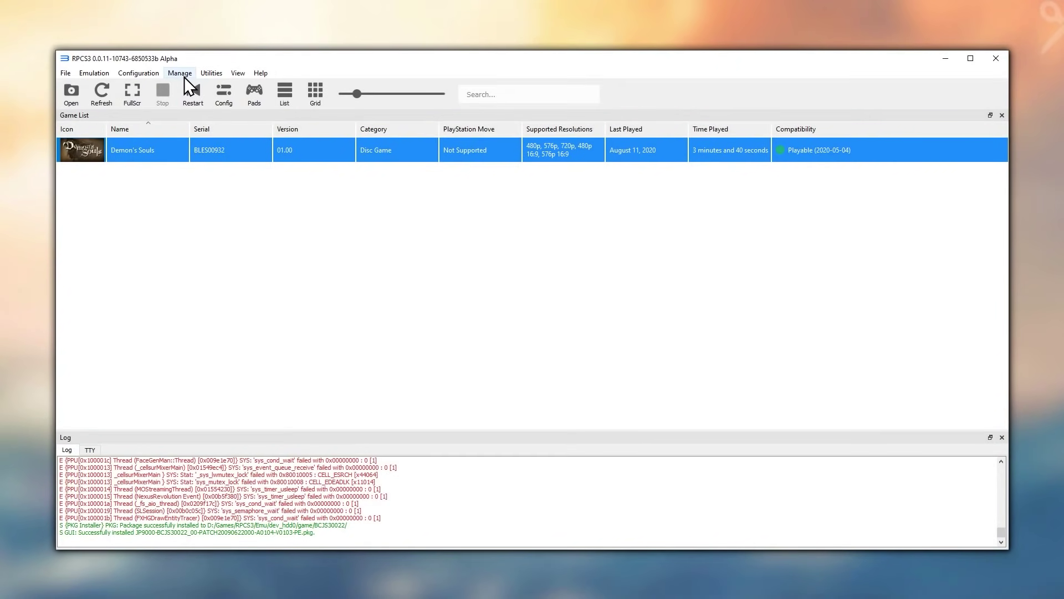
# Step: In RPCS3, open the Patch Manager and expand the Demon's Souls patches for BLES00932 v.01.00
pyautogui.click(184, 77)
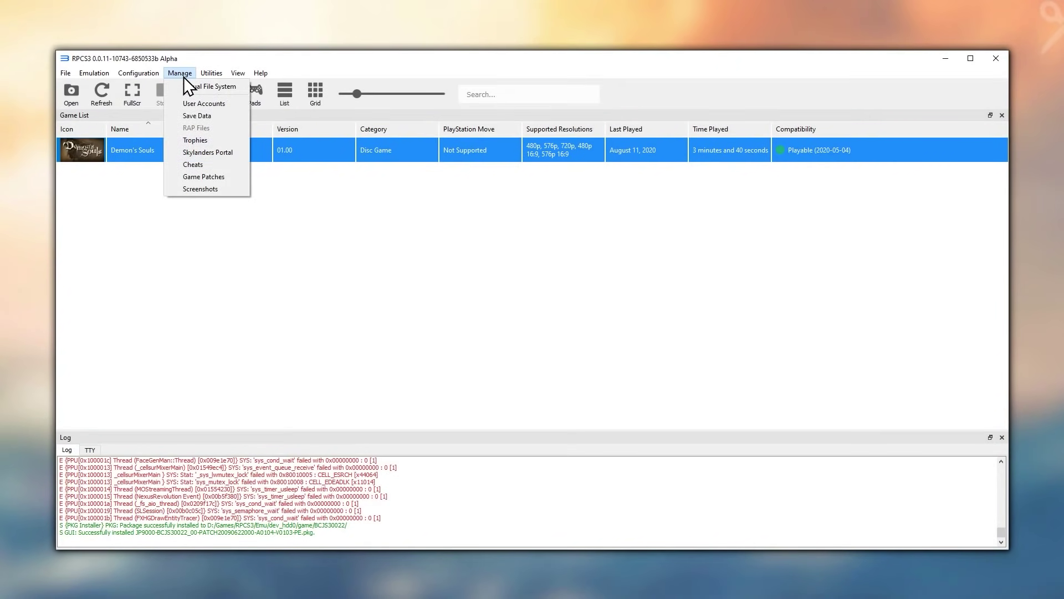
pyautogui.click(232, 176)
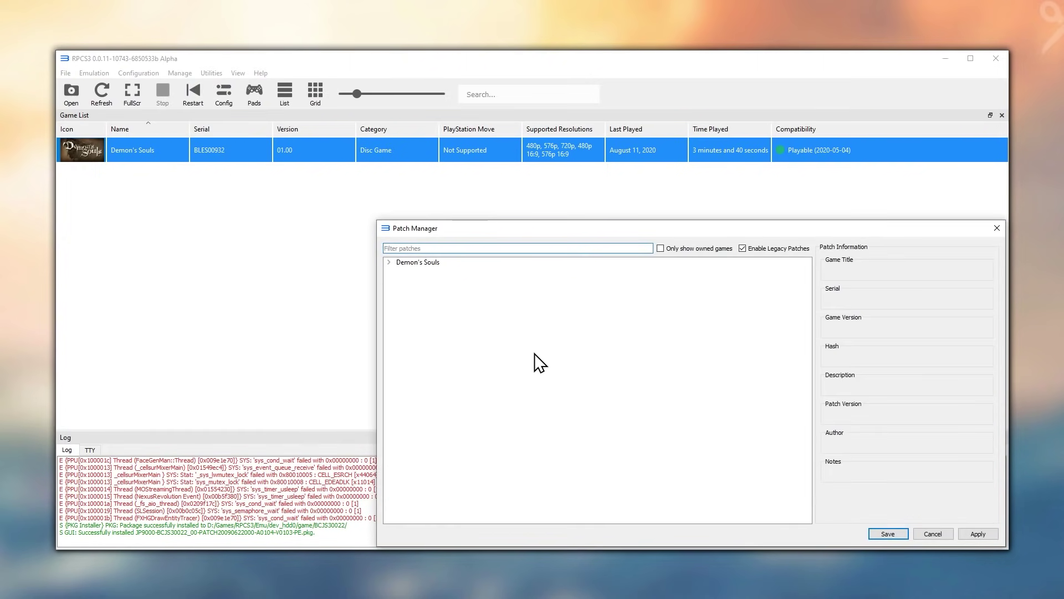
pyautogui.click(388, 262)
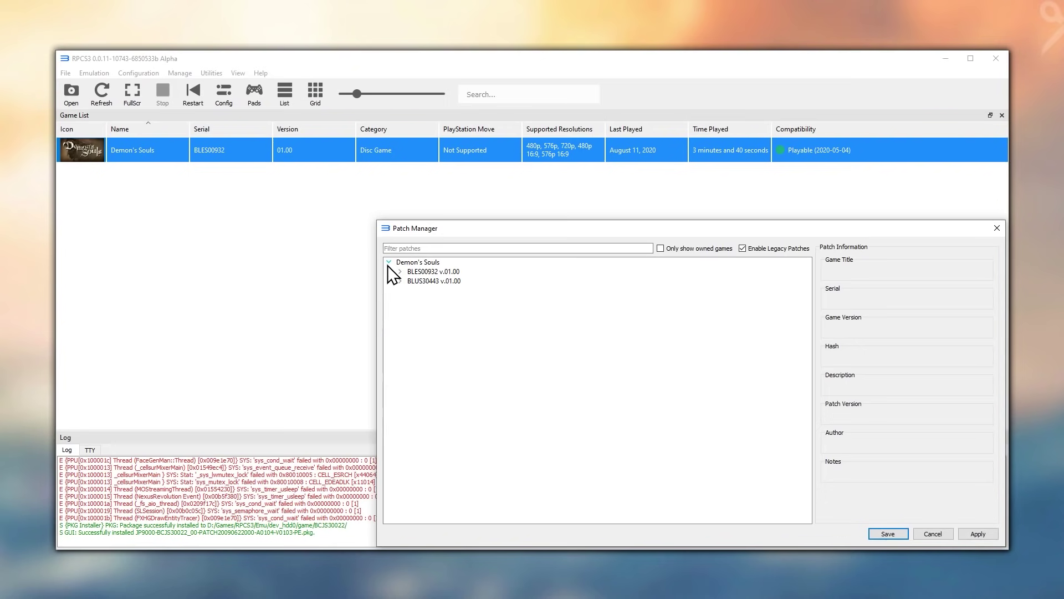
pyautogui.doubleClick(416, 272)
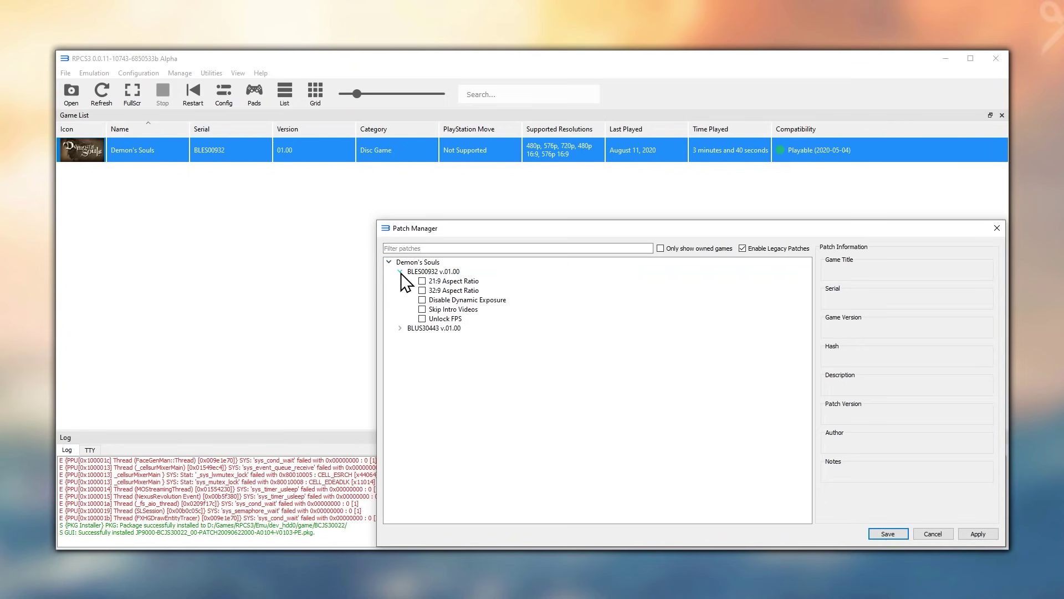
pyautogui.click(423, 270)
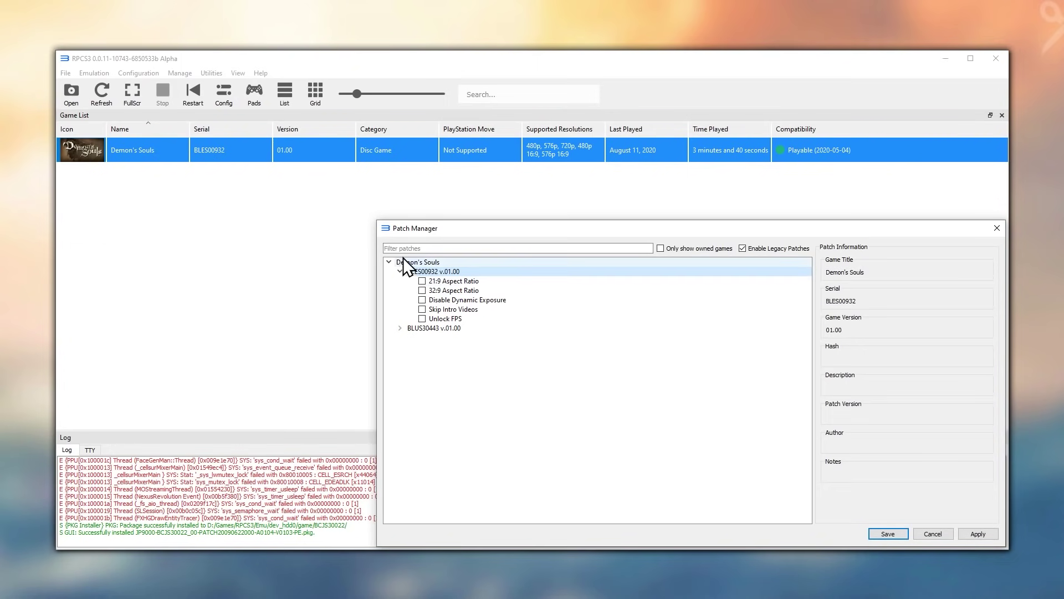
# Step: Enable the Unlock FPS and Disable Dynamic Exposure patches for BLES00932, then apply and save them
pyautogui.click(423, 319)
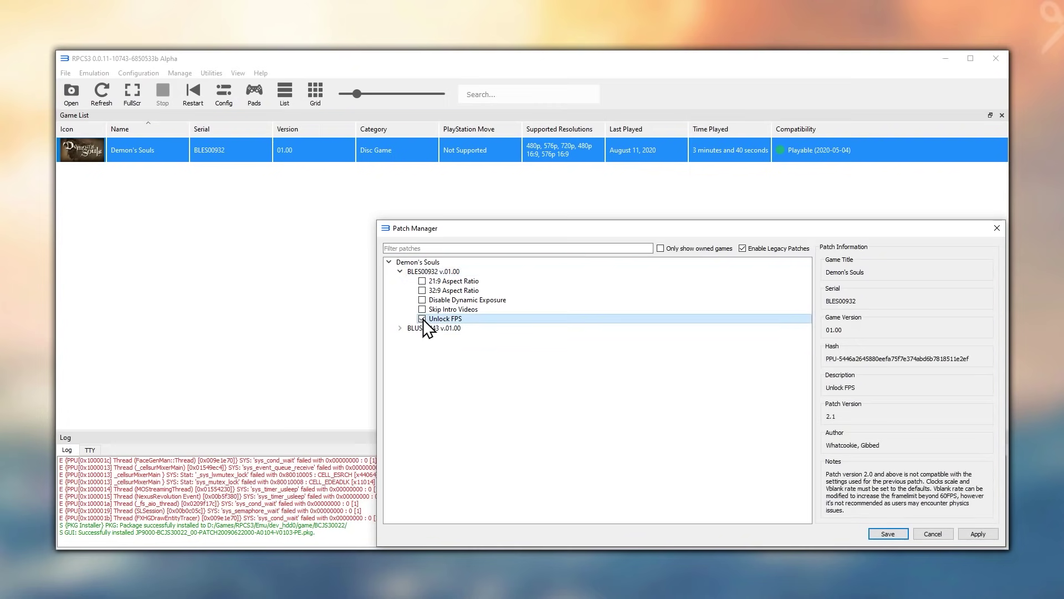
pyautogui.click(422, 300)
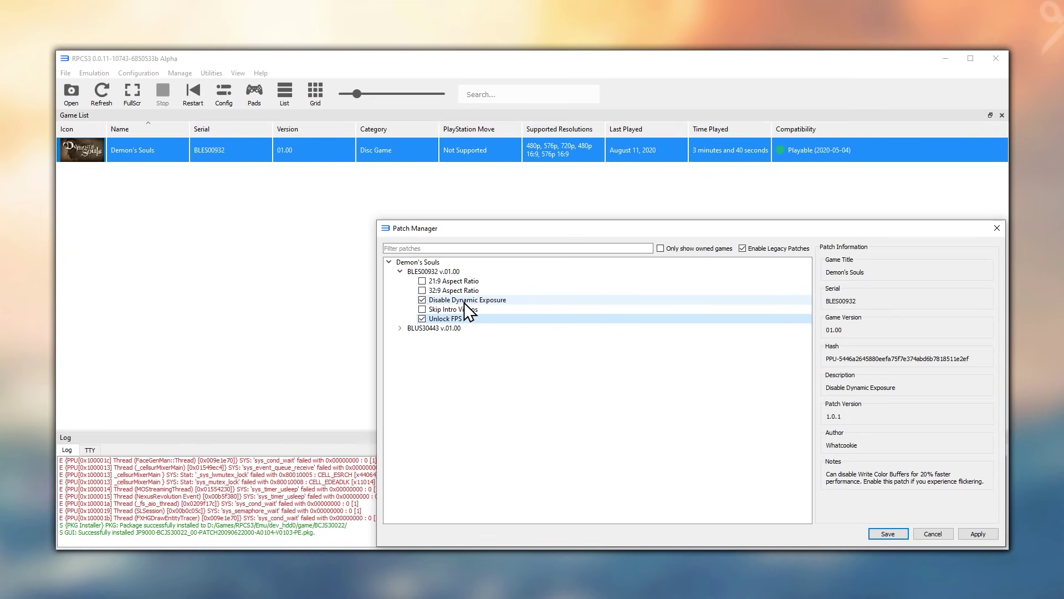
pyautogui.click(981, 533)
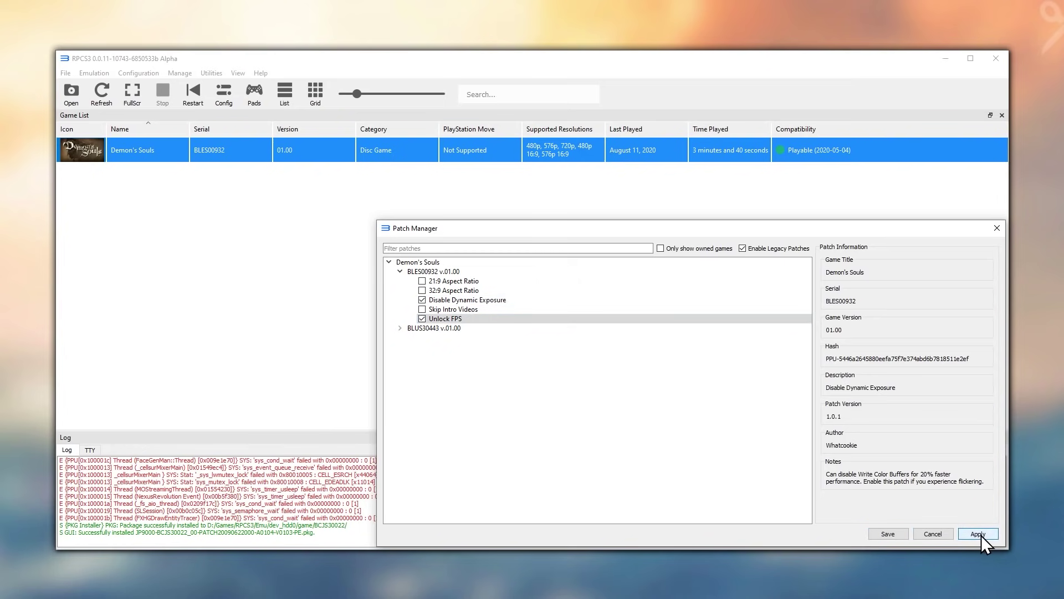
pyautogui.click(888, 533)
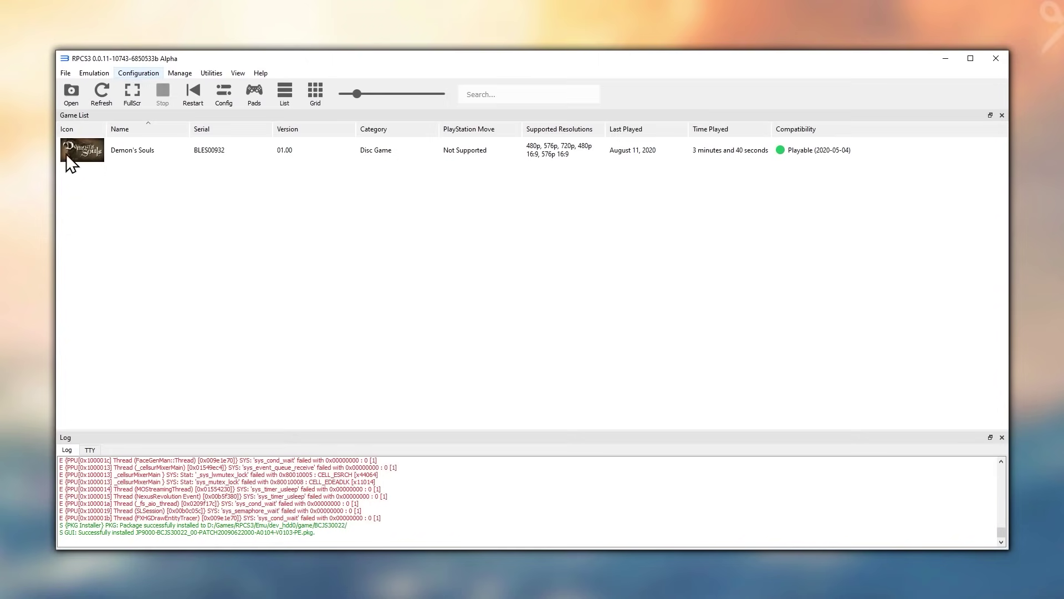
# Step: Open the gamepad settings and bind Player 1's keyboard D-Pad to Y for up, G for left, J for right and H for down
pyautogui.click(253, 101)
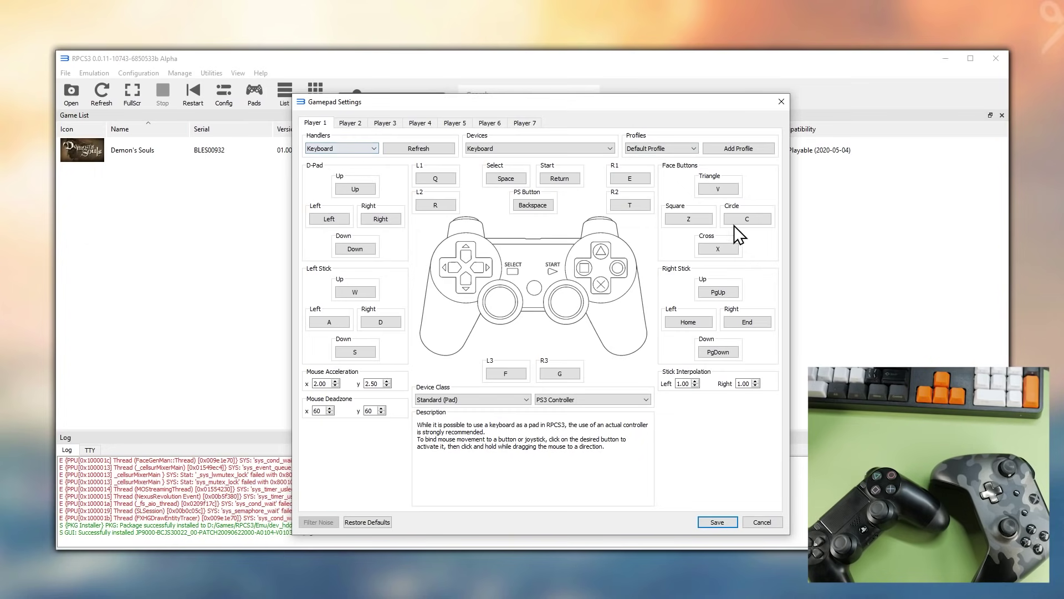
pyautogui.click(351, 189)
pyautogui.press('y')
pyautogui.click(341, 217)
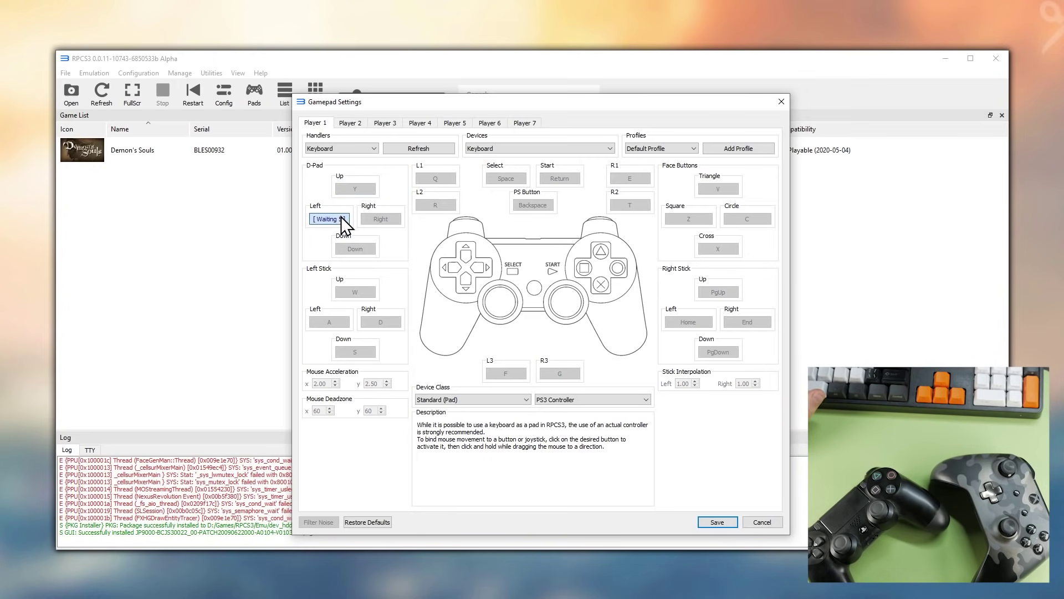
pyautogui.press('g')
pyautogui.click(373, 220)
pyautogui.press('j')
pyautogui.click(359, 247)
pyautogui.press('h')
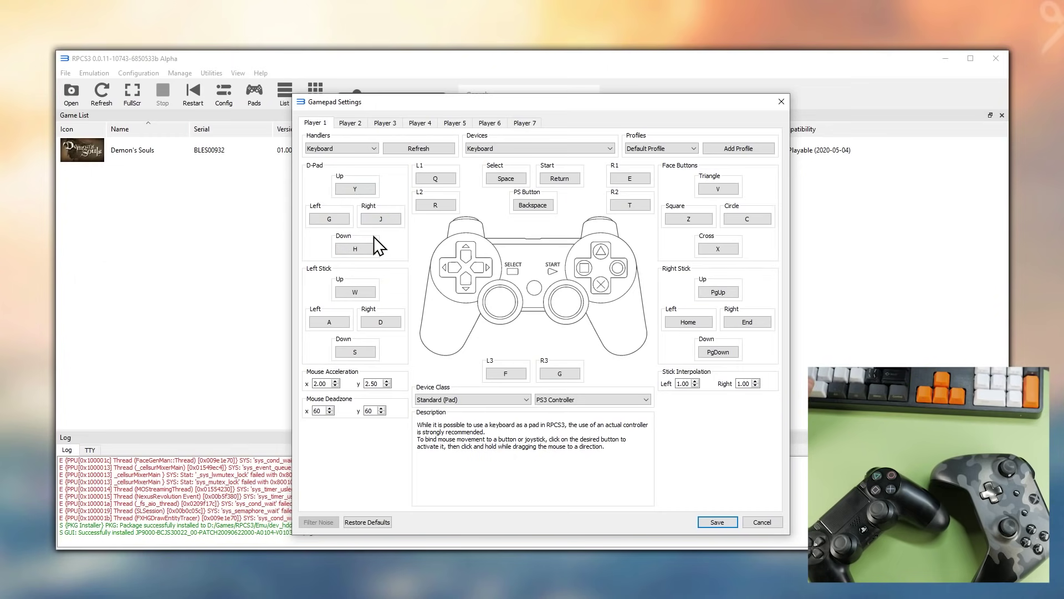
# Step: Switch Player 1's gamepad handler to DualShock 3 and then to DualShock 4
pyautogui.click(367, 149)
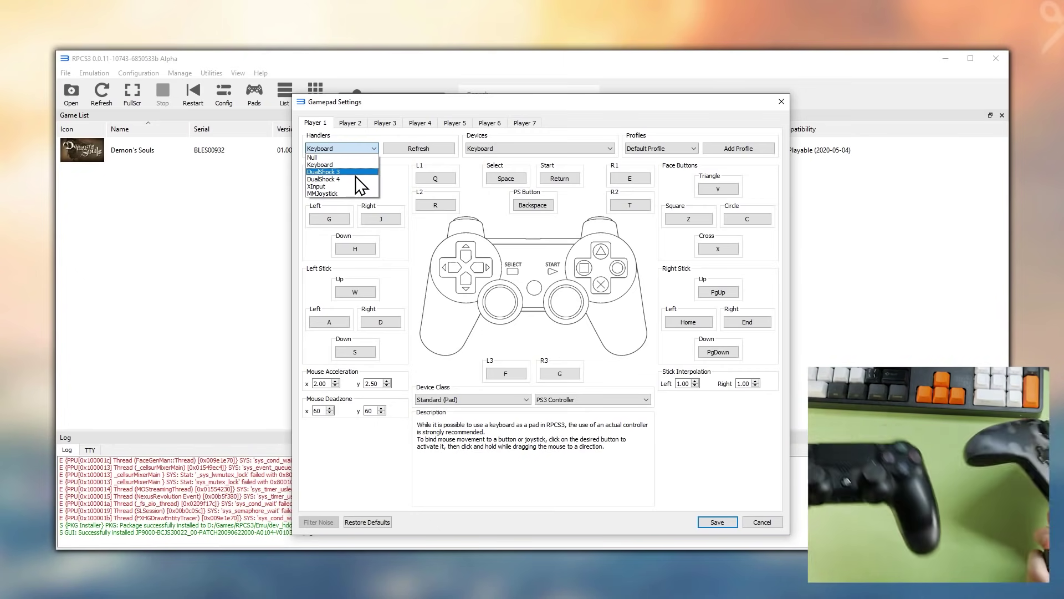
pyautogui.click(354, 174)
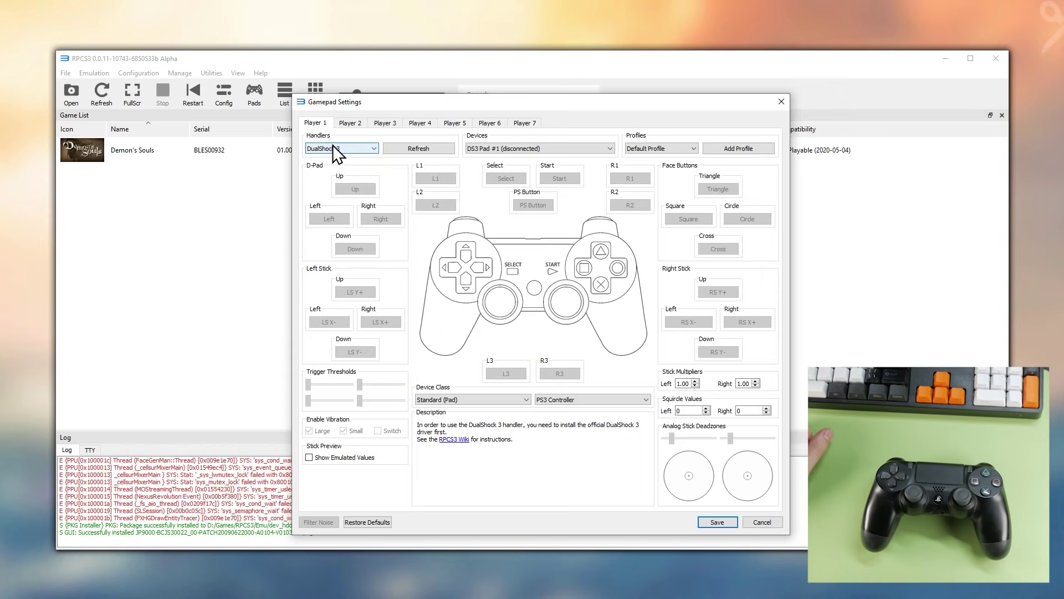
pyautogui.click(333, 146)
pyautogui.click(332, 179)
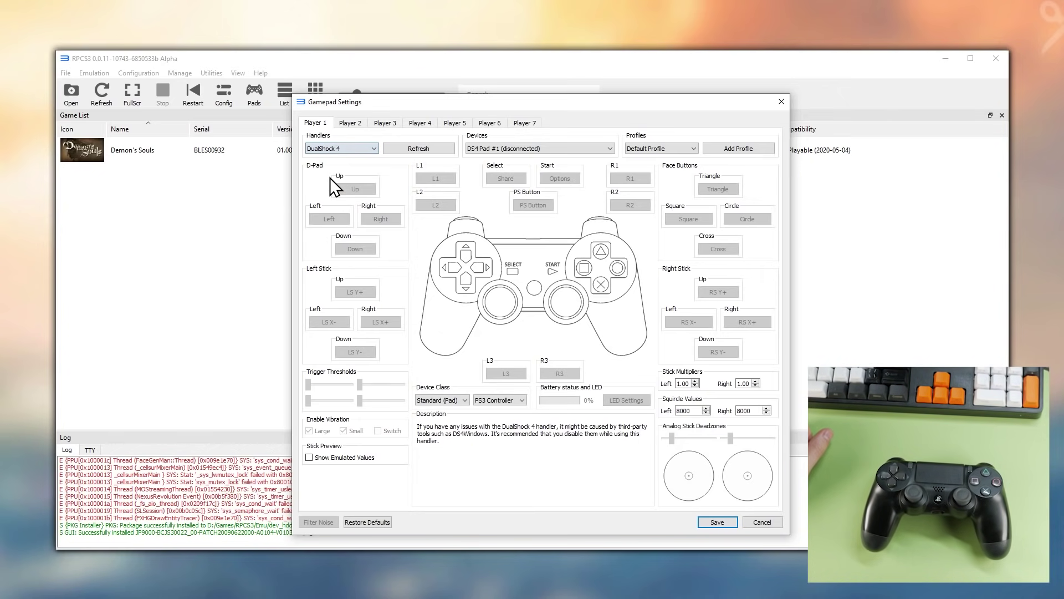
# Step: Switch to the Windows Bluetooth settings, pair the Wireless Controller as a new Bluetooth device, and close the settings
pyautogui.click(534, 149)
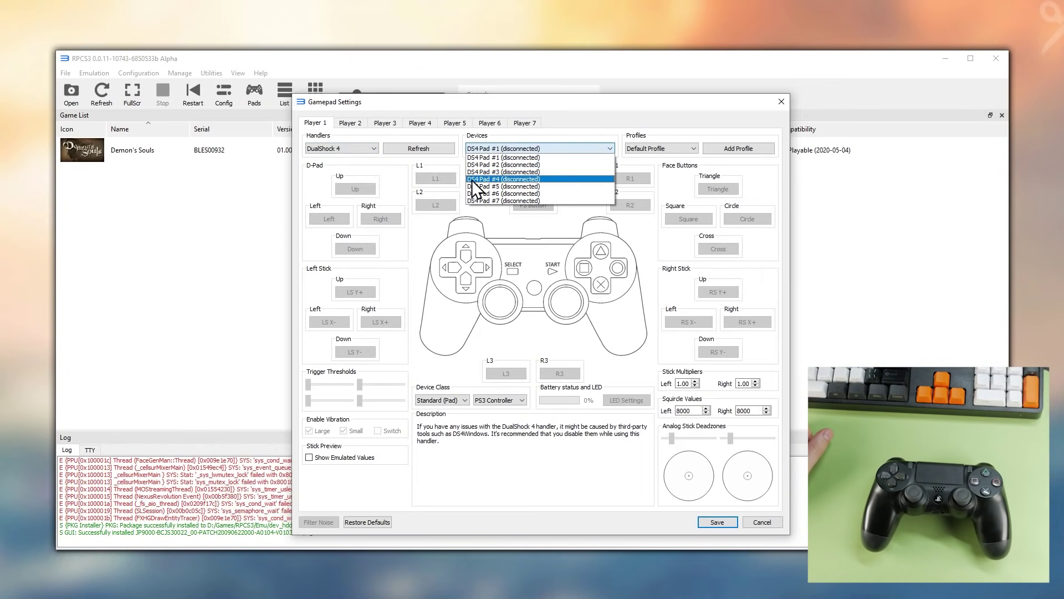
pyautogui.click(520, 153)
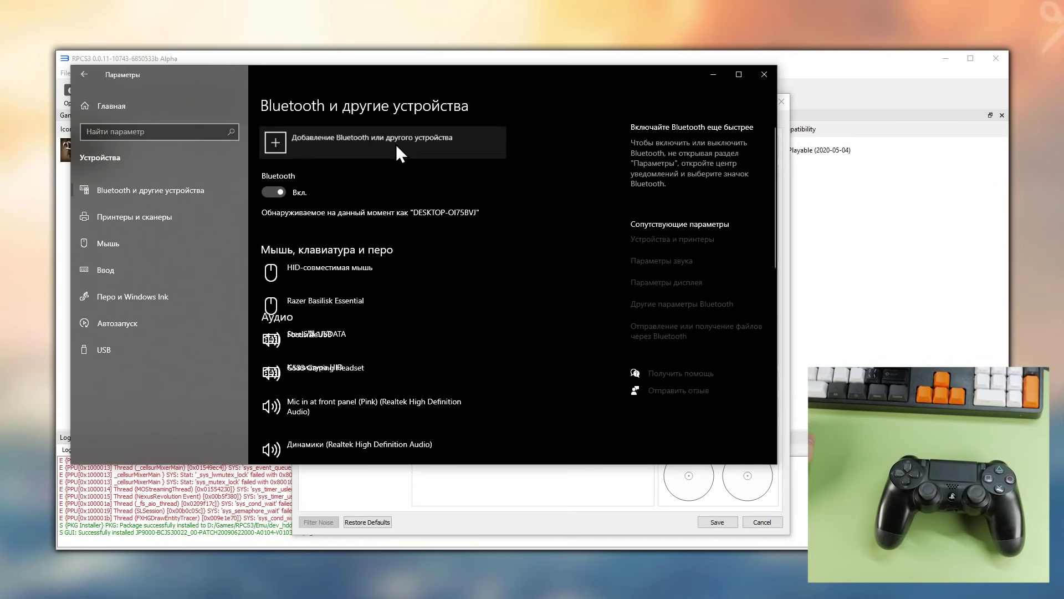
pyautogui.click(395, 144)
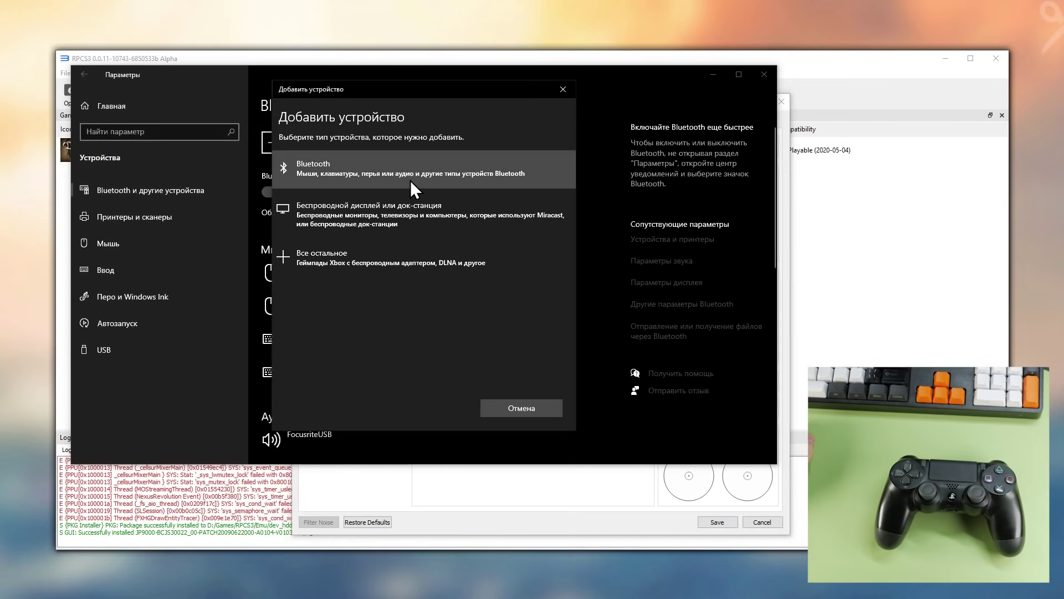
pyautogui.click(476, 182)
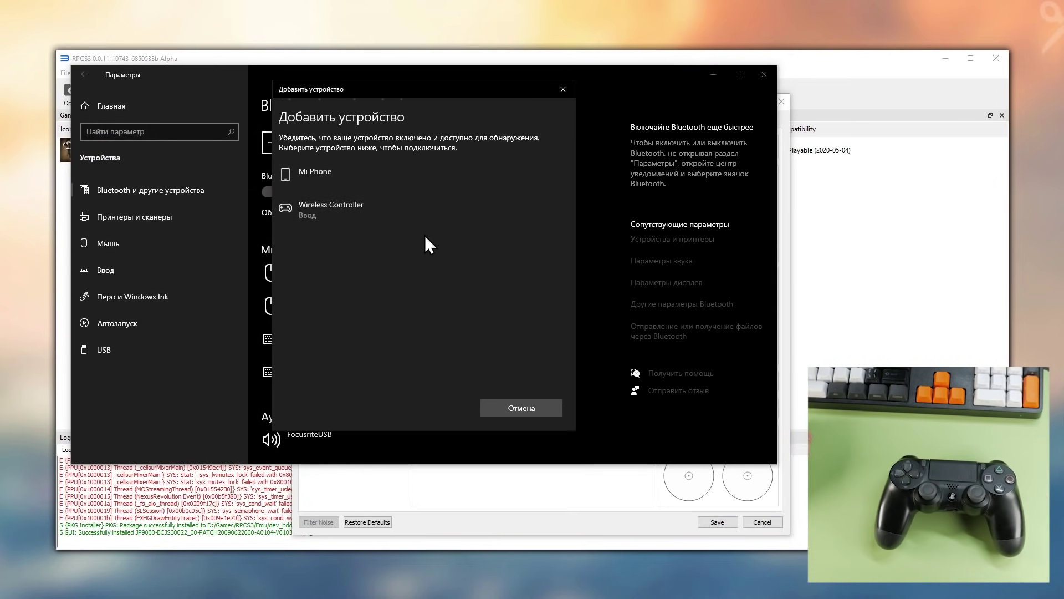
pyautogui.click(337, 208)
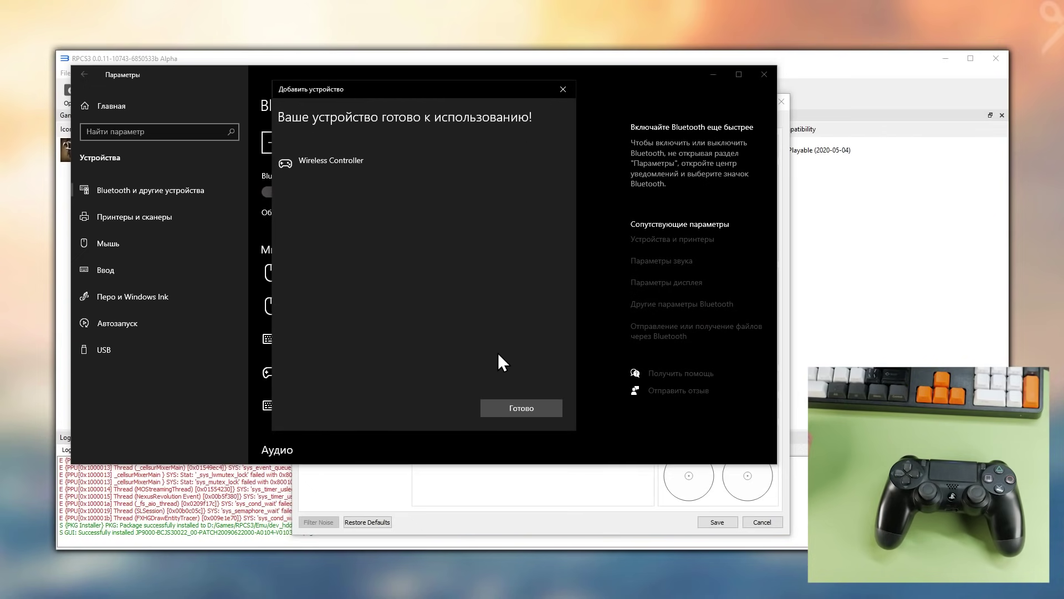
pyautogui.click(523, 407)
pyautogui.click(764, 74)
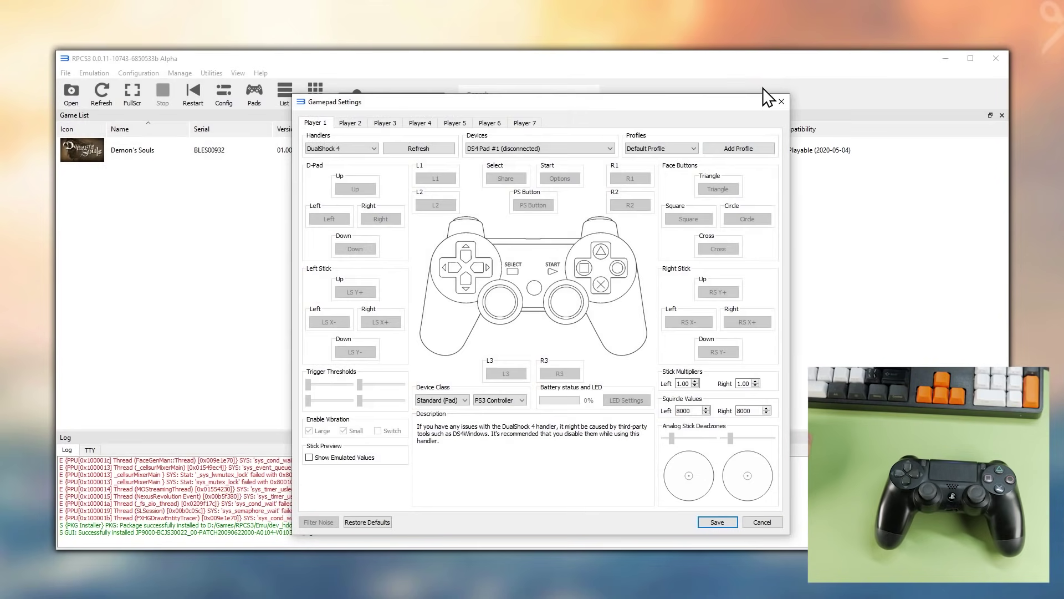
# Step: In RPCS3's gamepad settings, refresh the connected controllers and select DS4 Pad #1 as Player 1's device
pyautogui.click(529, 148)
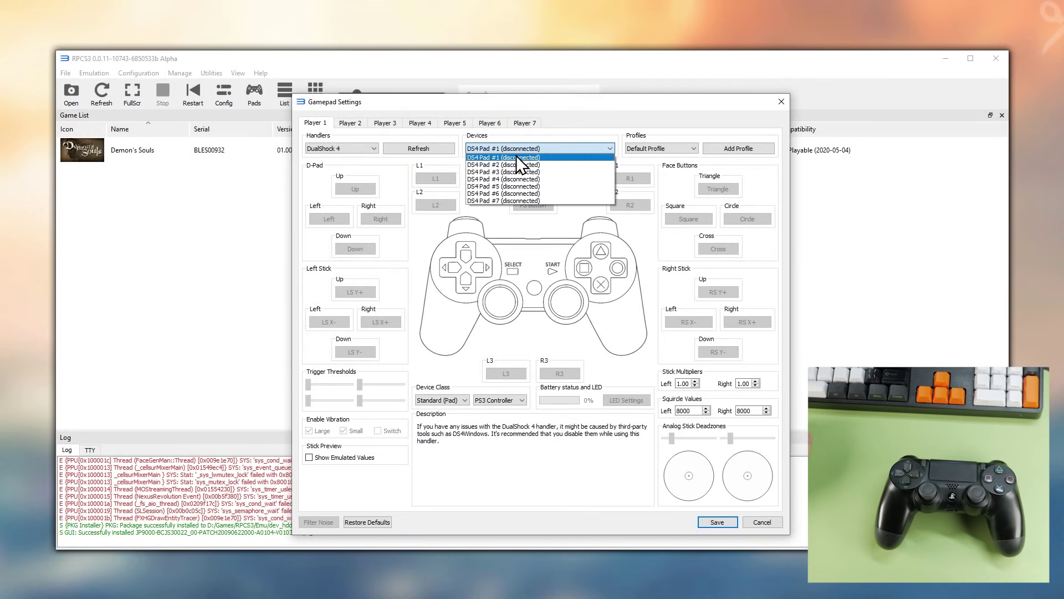
pyautogui.click(427, 151)
pyautogui.click(491, 150)
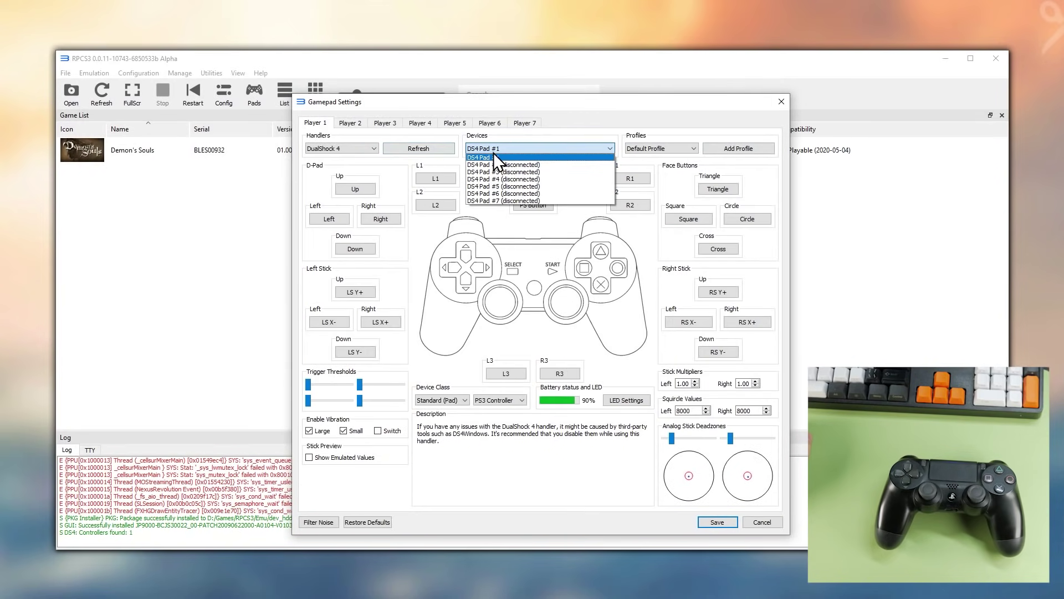
pyautogui.click(516, 158)
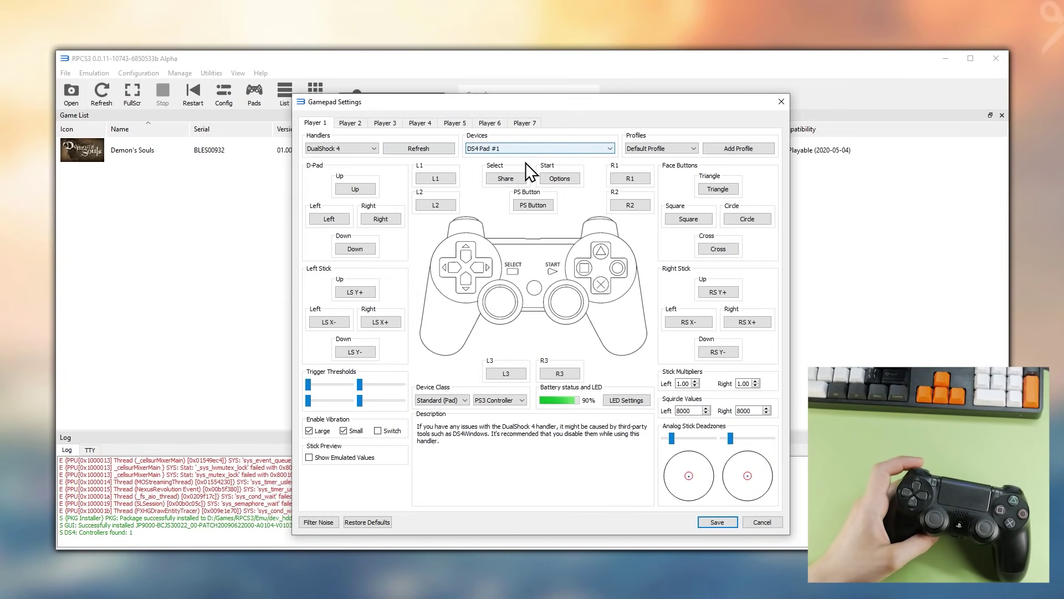
# Step: Slightly lower the deadzones of both analog sticks and save the gamepad settings
pyautogui.moveTo(673, 438); pyautogui.dragTo(727, 438)
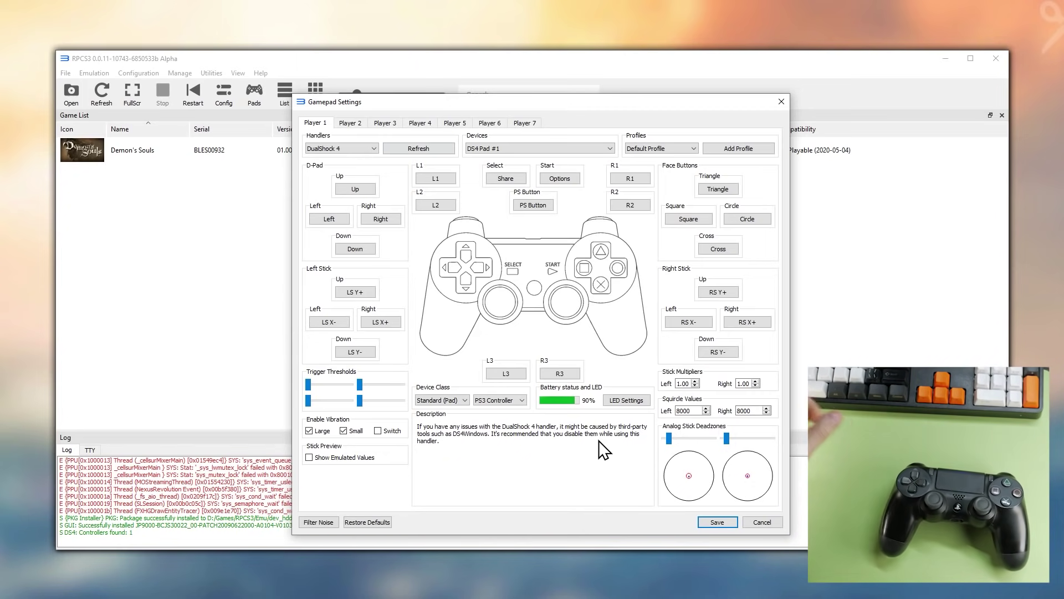
pyautogui.click(717, 522)
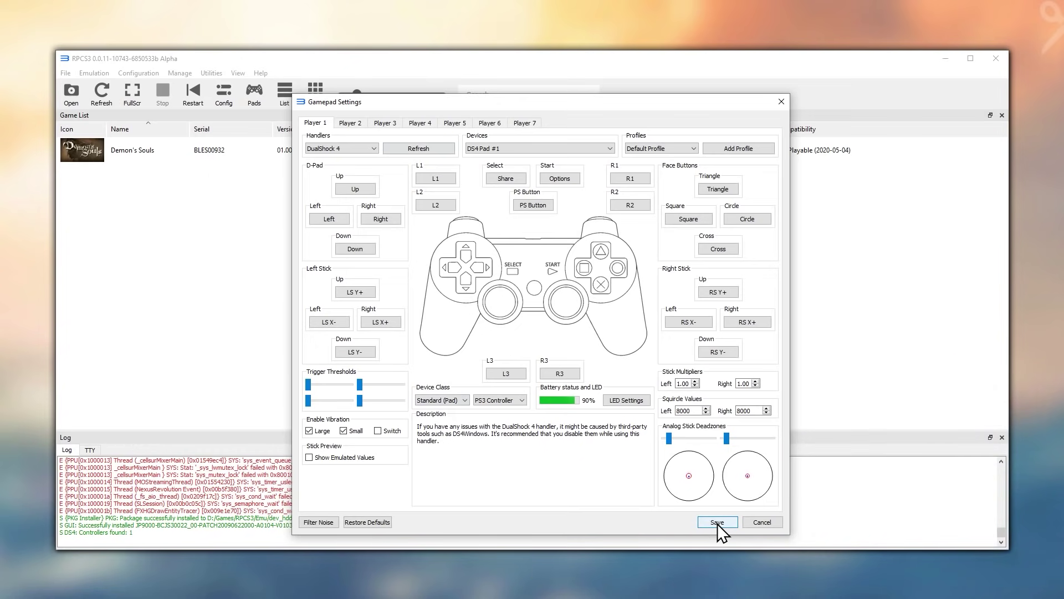
# Step: Create and save a custom gamepad configuration for Demon's Souls
pyautogui.rightClick(215, 159)
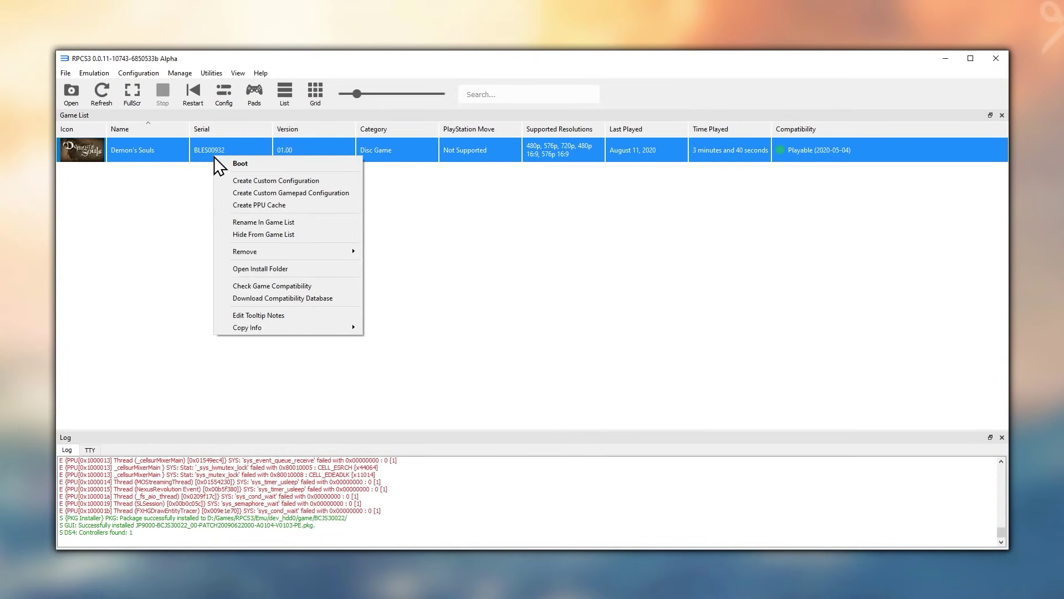
pyautogui.click(286, 194)
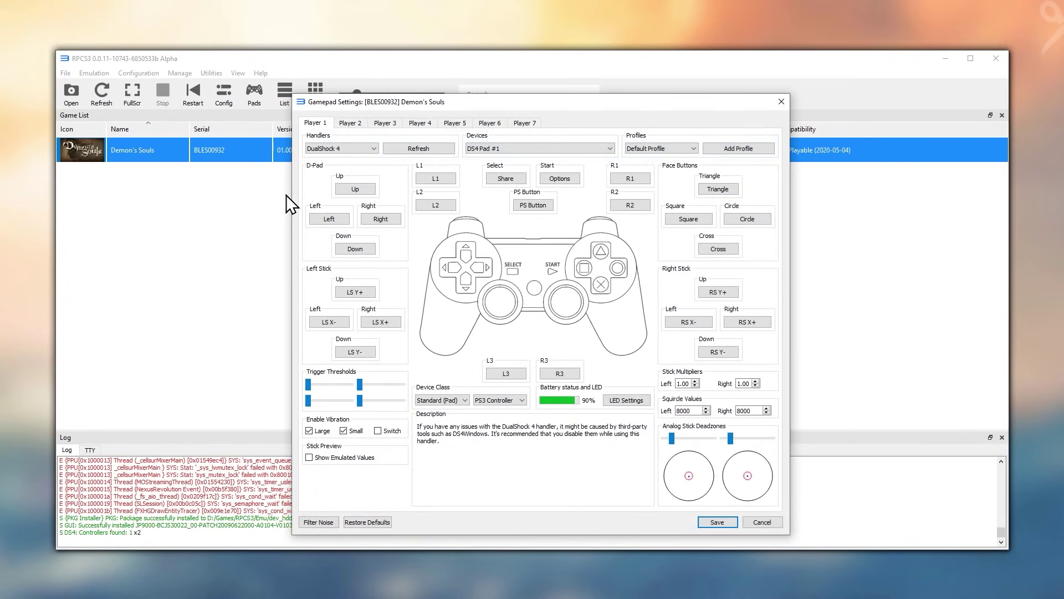
pyautogui.click(352, 149)
pyautogui.click(327, 180)
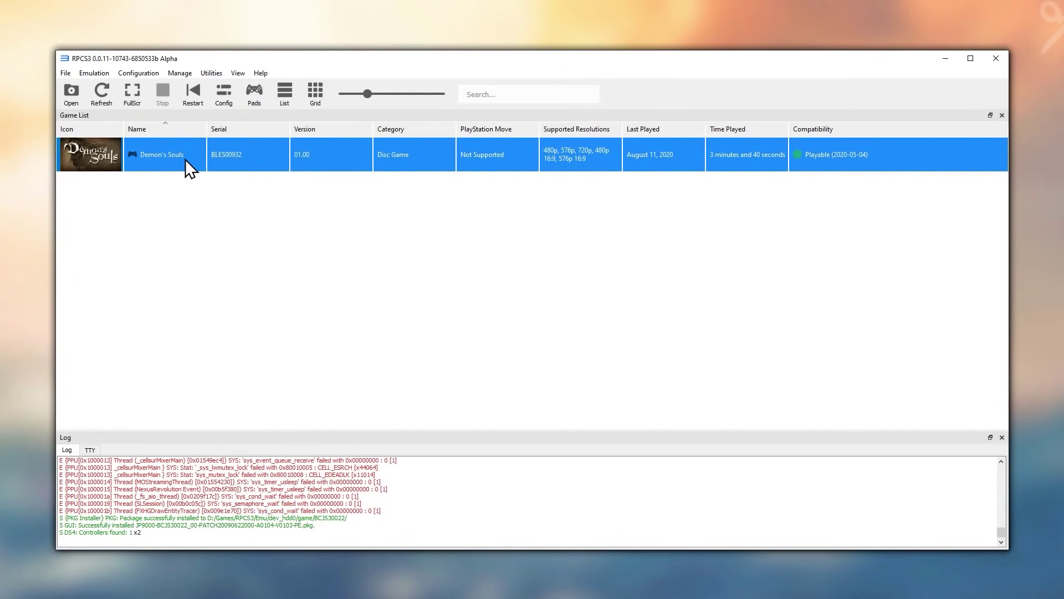
# Step: Create a custom configuration for Demon's Souls with the thread scheduler disabled and Lower SPU thread priority enabled
pyautogui.rightClick(185, 159)
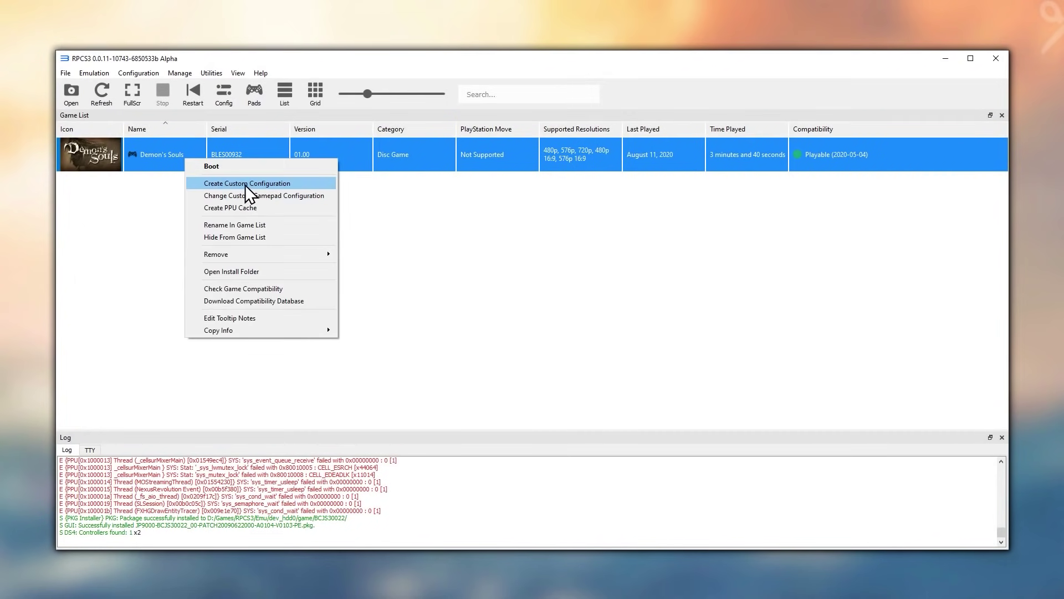
pyautogui.click(286, 183)
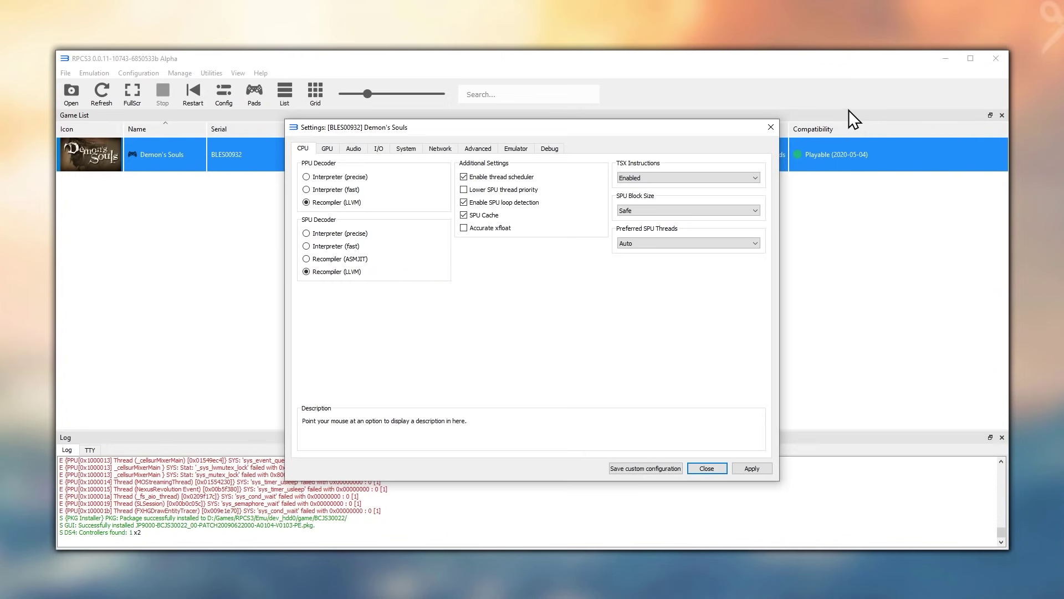
pyautogui.moveTo(471, 181)
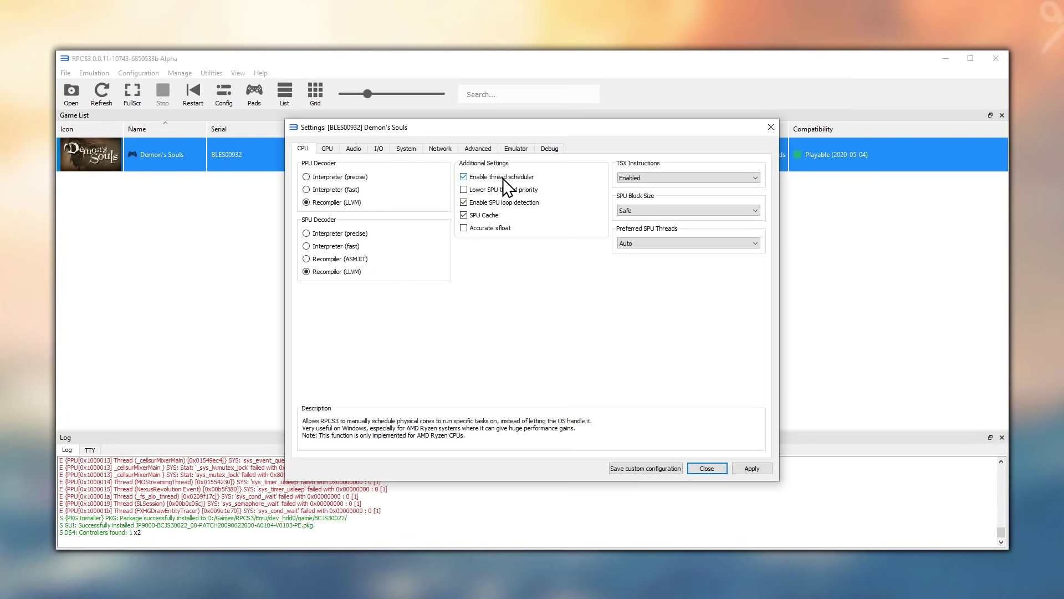
pyautogui.click(503, 179)
pyautogui.click(477, 191)
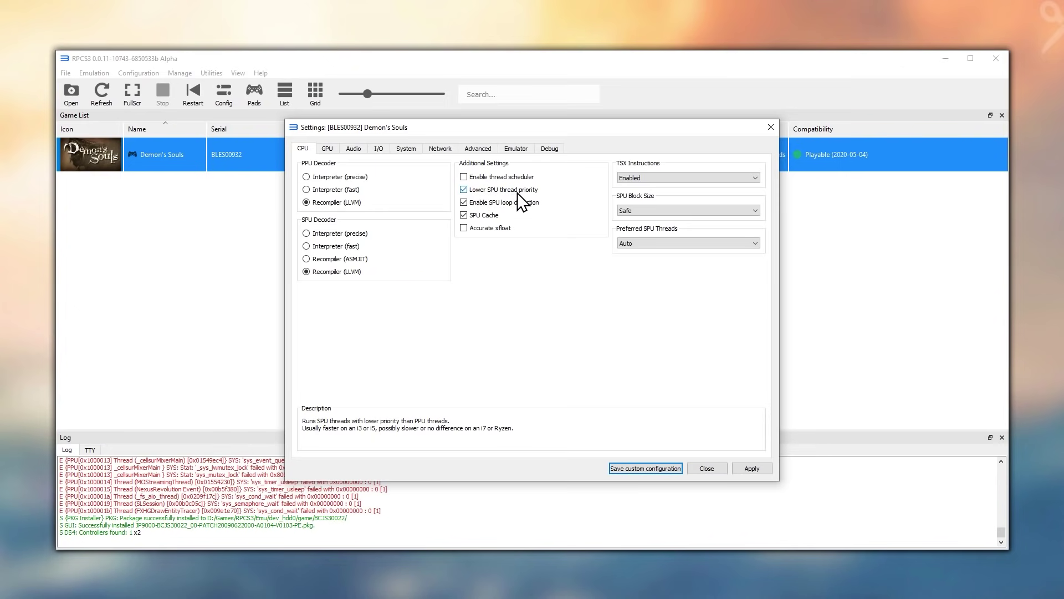
# Step: Set the renderer to Vulkan and enable Write Color Buffers, VSync and Stretch To Display Area
pyautogui.click(328, 149)
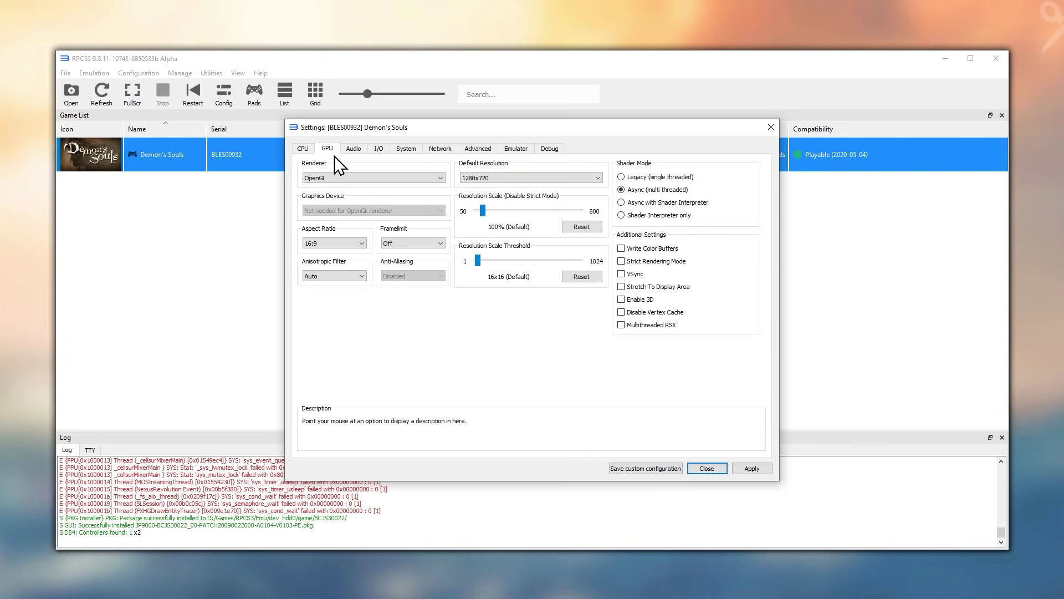
pyautogui.click(341, 175)
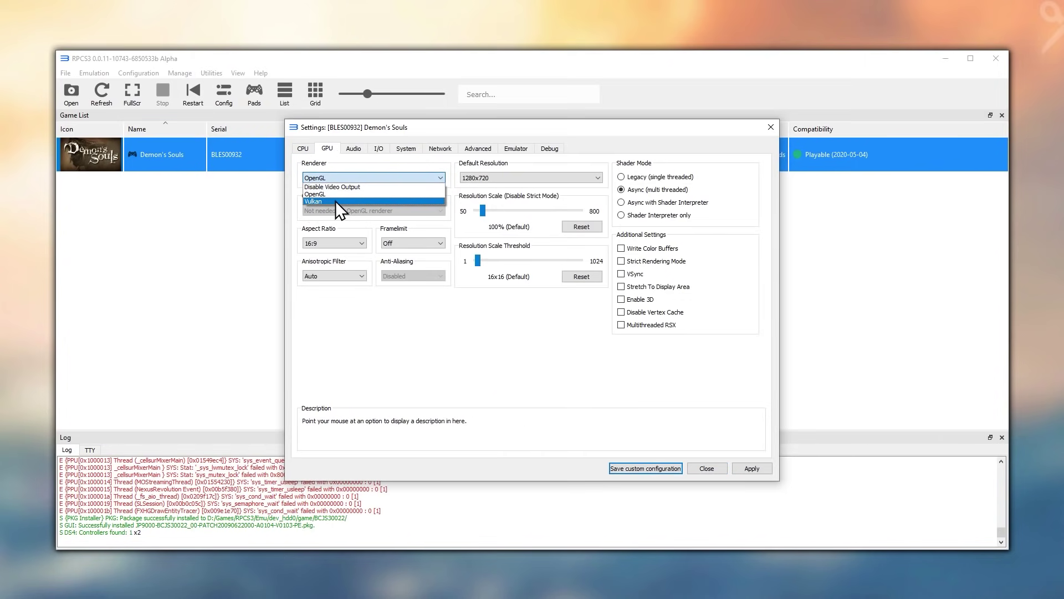
pyautogui.click(337, 201)
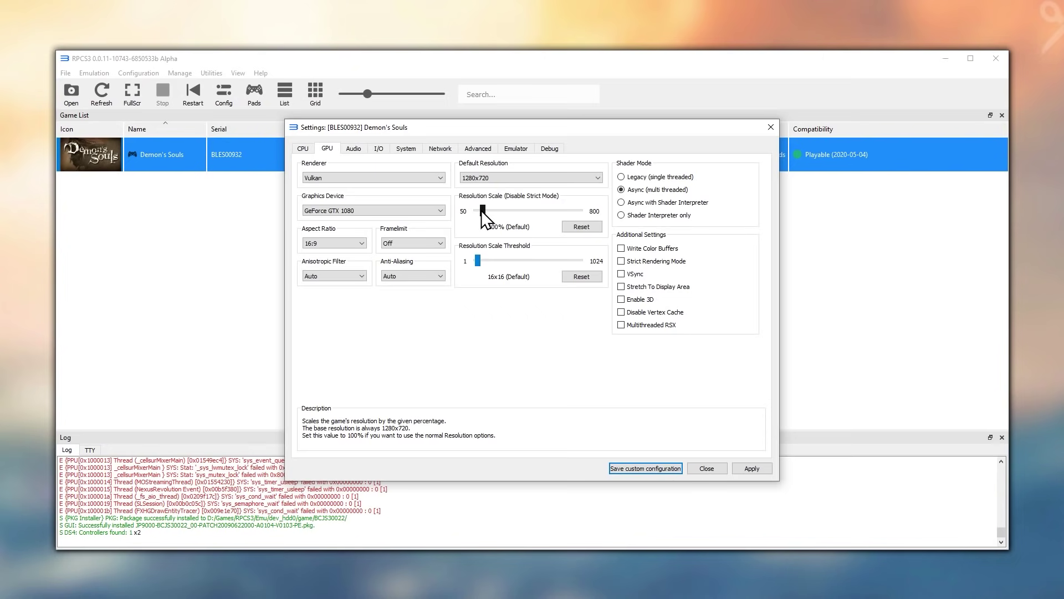
pyautogui.click(621, 249)
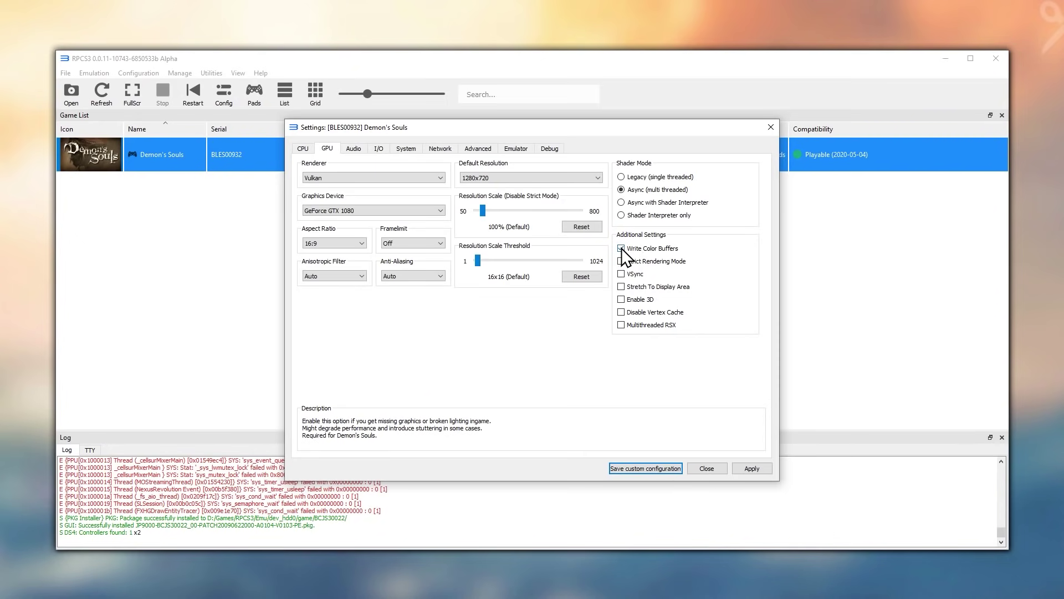
pyautogui.click(622, 274)
pyautogui.click(623, 286)
# Step: Set the frame limit to 60 and the resolution scale to 300% (3840x2160)
pyautogui.click(427, 244)
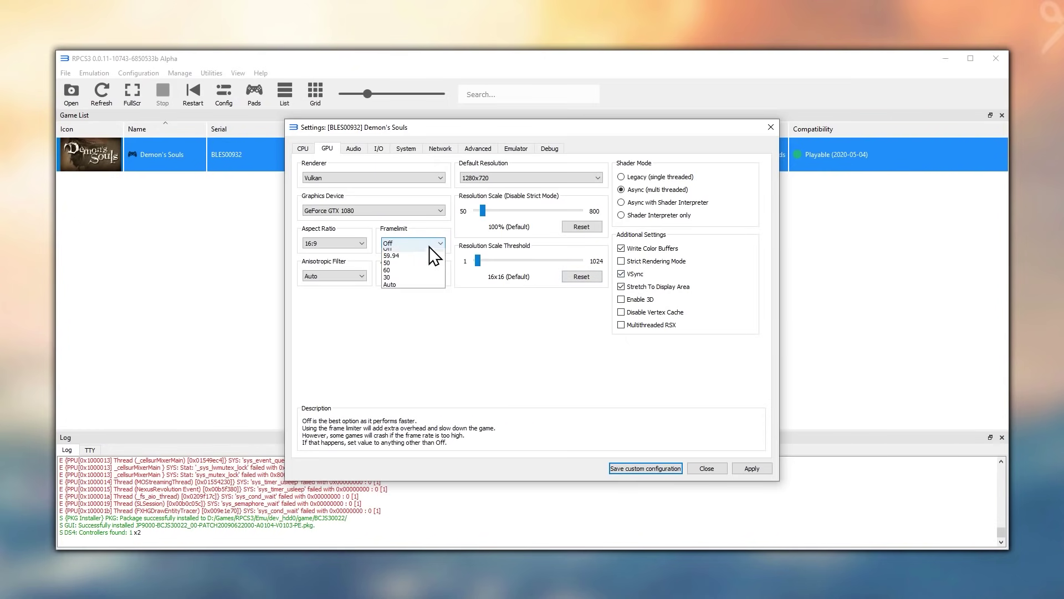
pyautogui.click(388, 274)
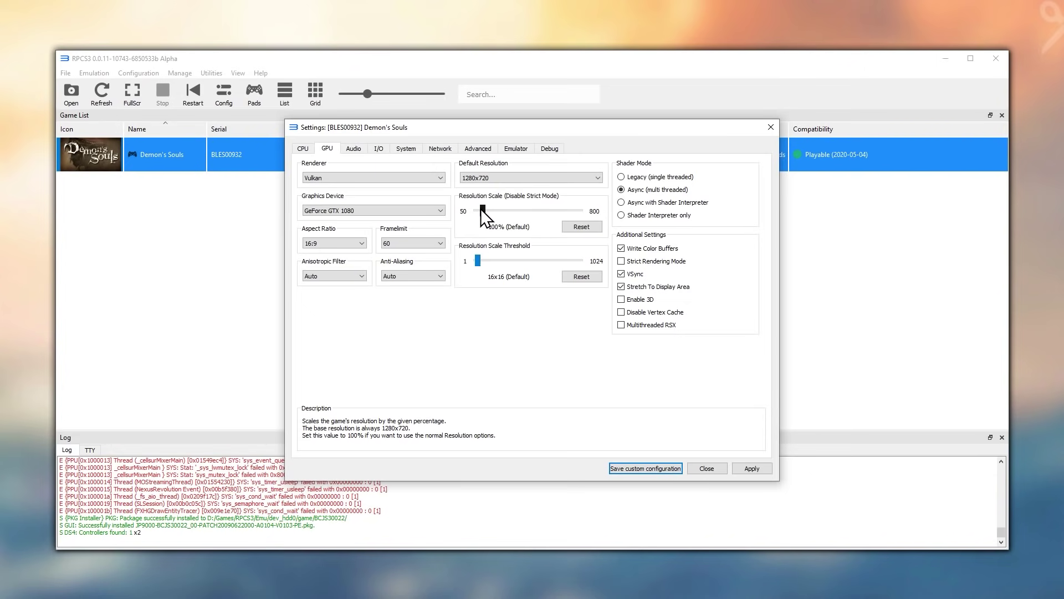
pyautogui.moveTo(481, 208); pyautogui.dragTo(486, 208)
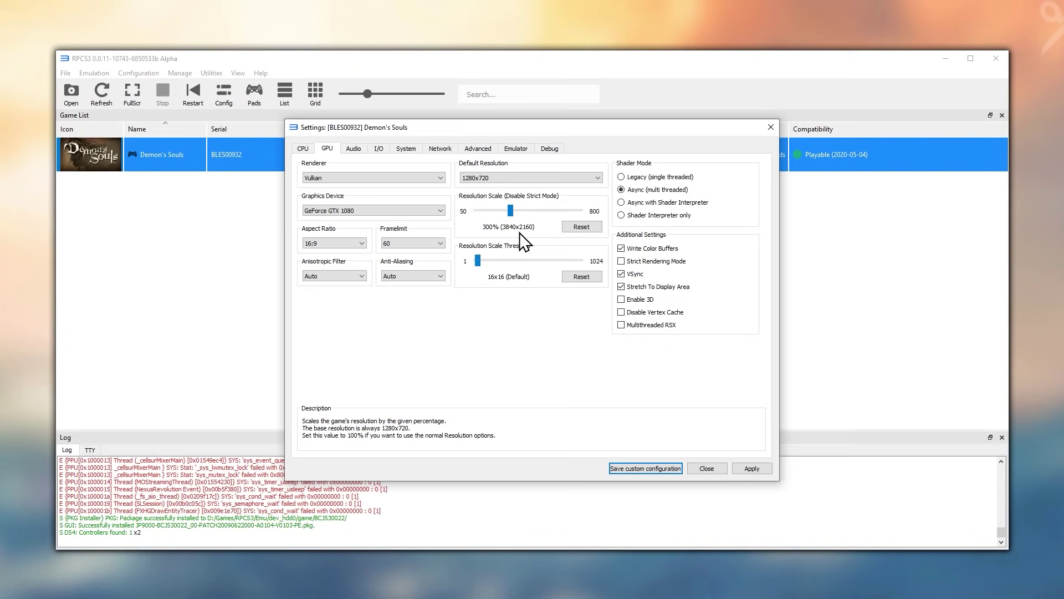
pyautogui.moveTo(511, 214); pyautogui.dragTo(510, 213)
# Step: Enable audio time stretching and set the console language to Russian
pyautogui.click(353, 149)
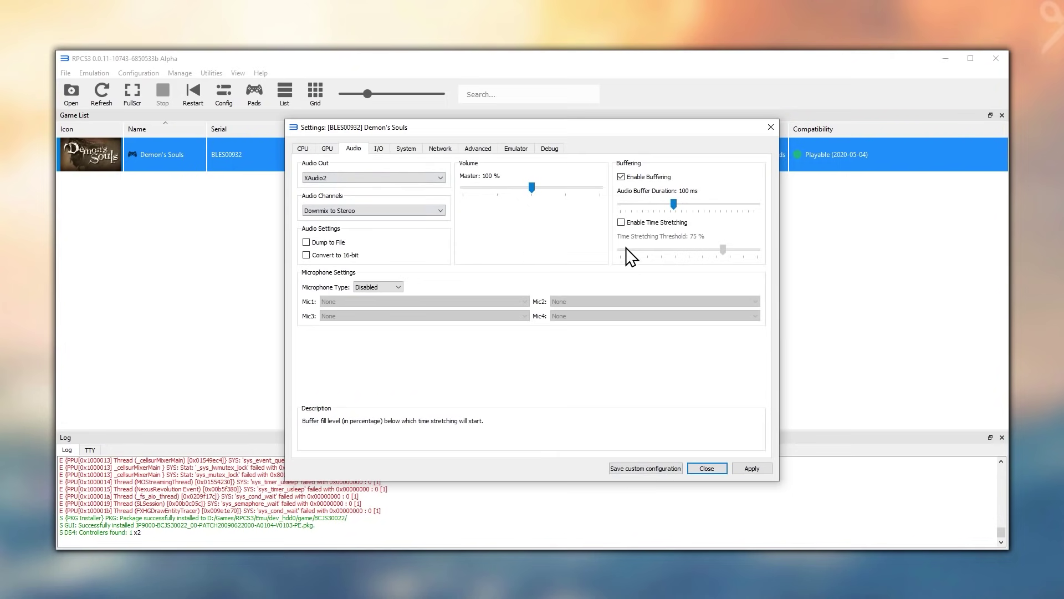
pyautogui.click(622, 223)
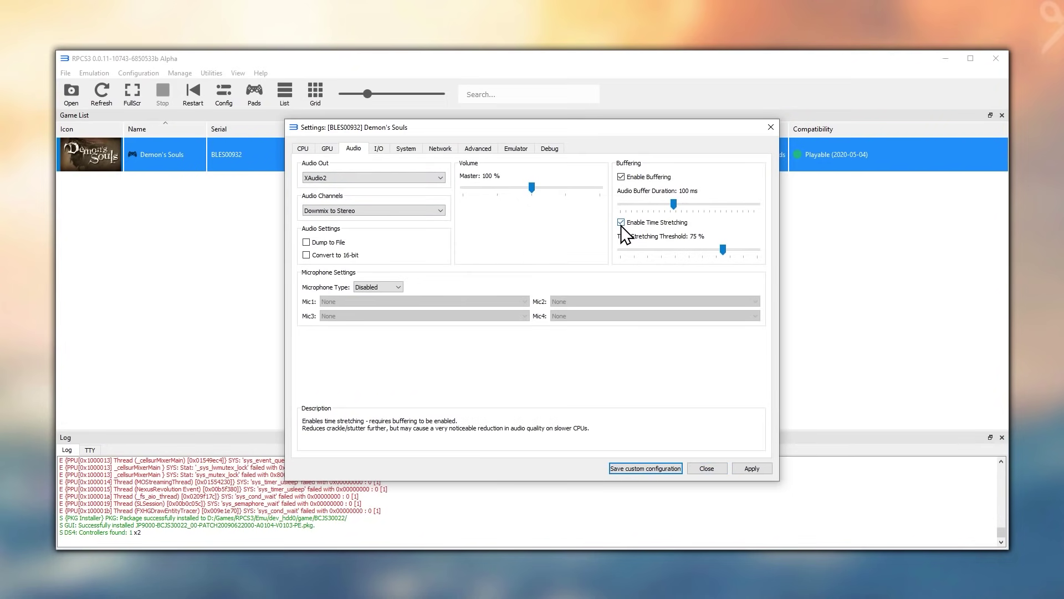
pyautogui.click(381, 151)
pyautogui.click(410, 152)
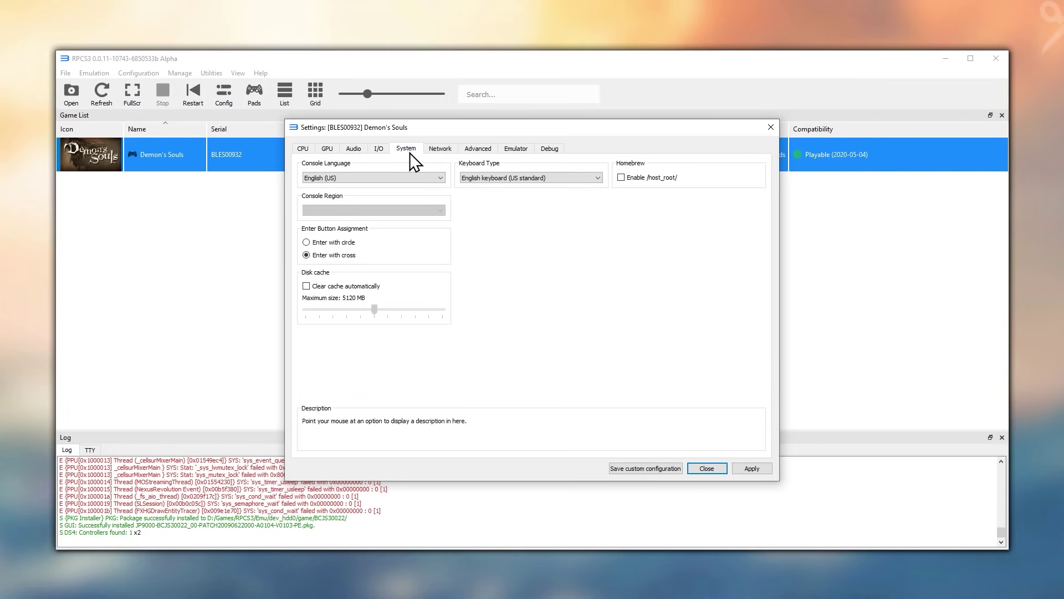
pyautogui.click(423, 177)
pyautogui.moveTo(442, 192); pyautogui.dragTo(443, 228)
pyautogui.click(376, 228)
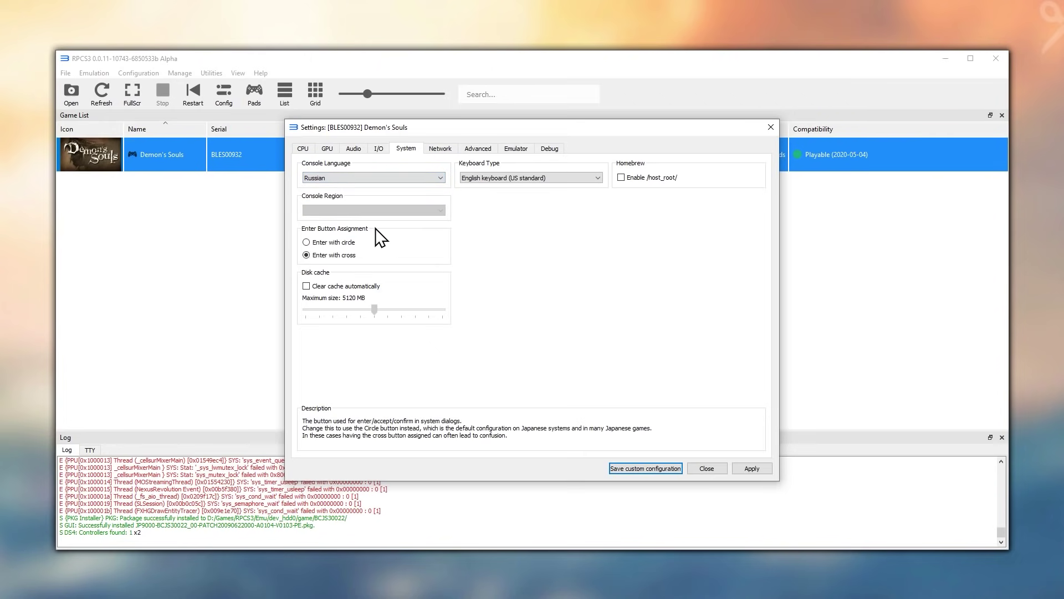
# Step: Enable Debug Console Mode in the advanced core settings
pyautogui.click(455, 151)
pyautogui.click(486, 151)
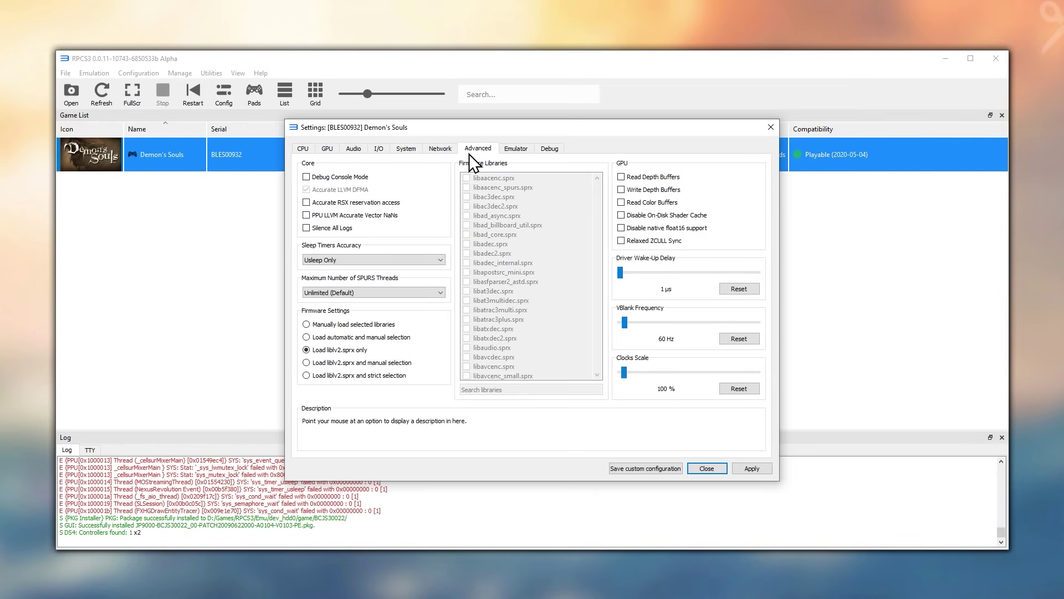
pyautogui.click(314, 183)
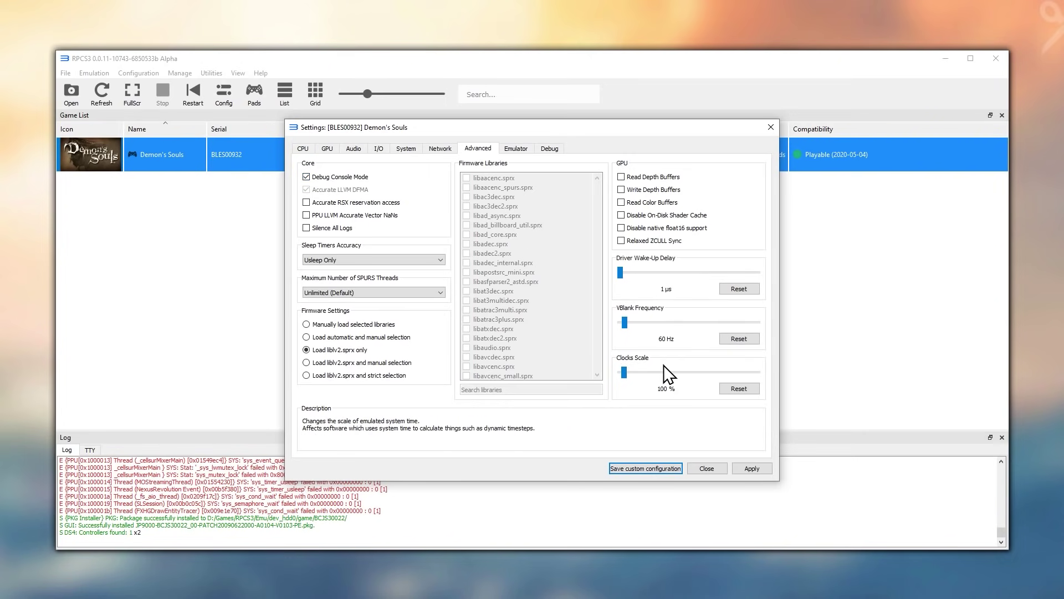
# Step: Enable the Force CPU blit emulation and Use GPU Texture Scaling debug options, and apply the custom configuration
pyautogui.click(514, 147)
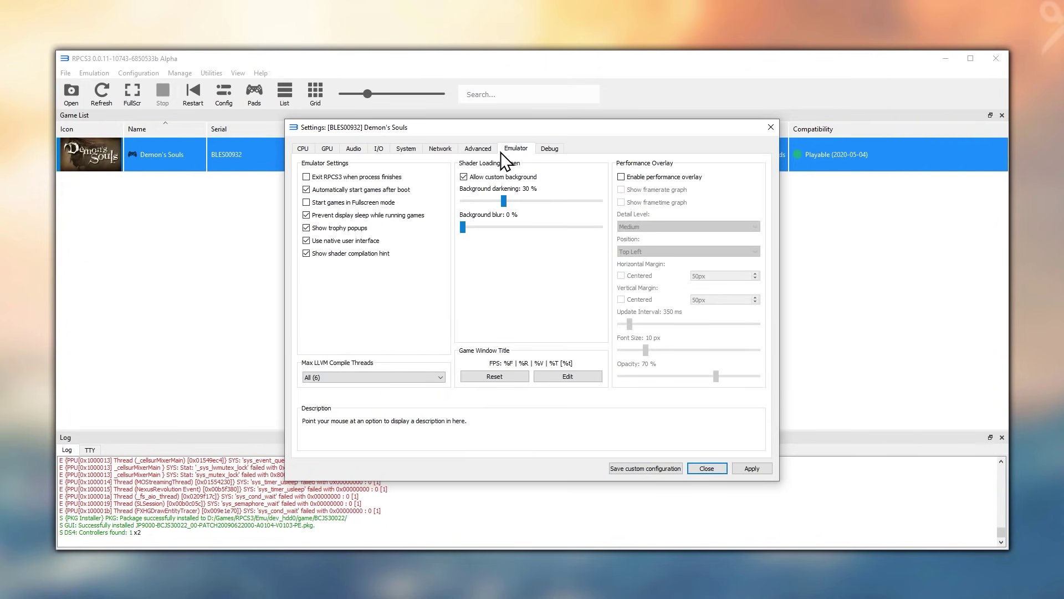
pyautogui.click(549, 148)
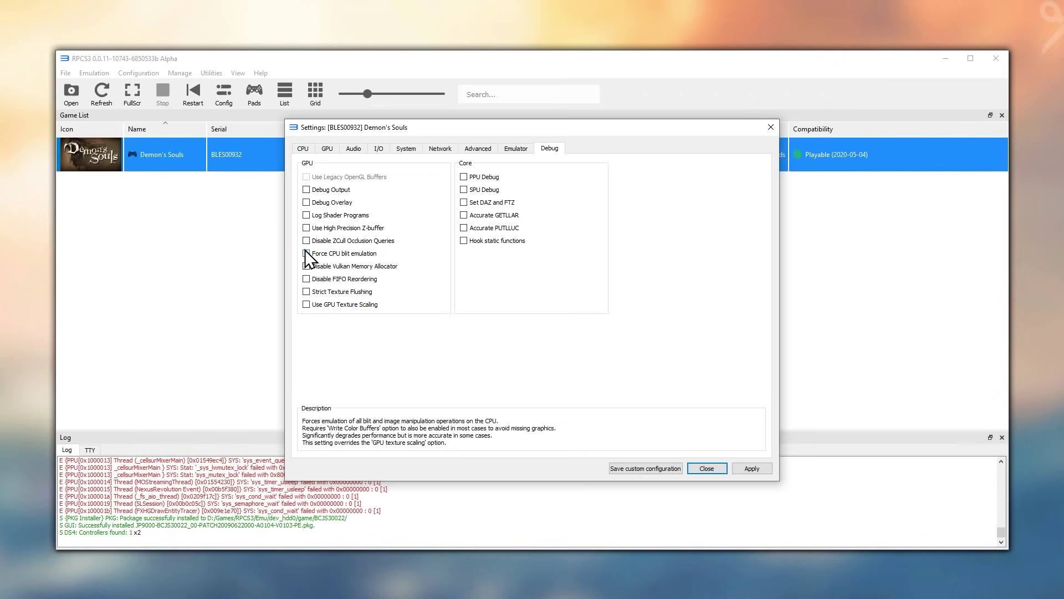
pyautogui.press('Tab')
pyautogui.click(315, 304)
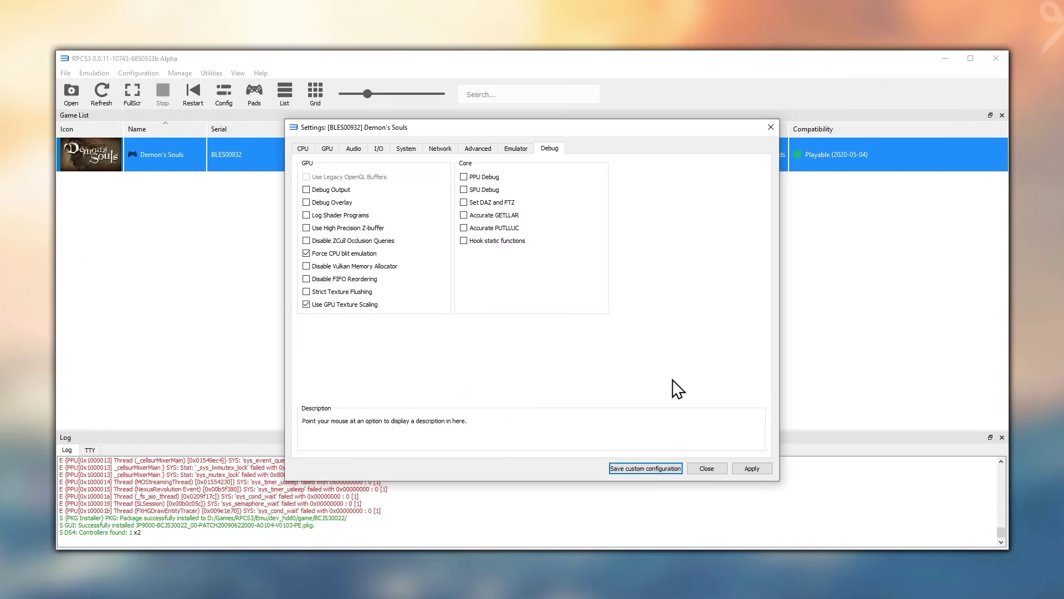
pyautogui.click(746, 469)
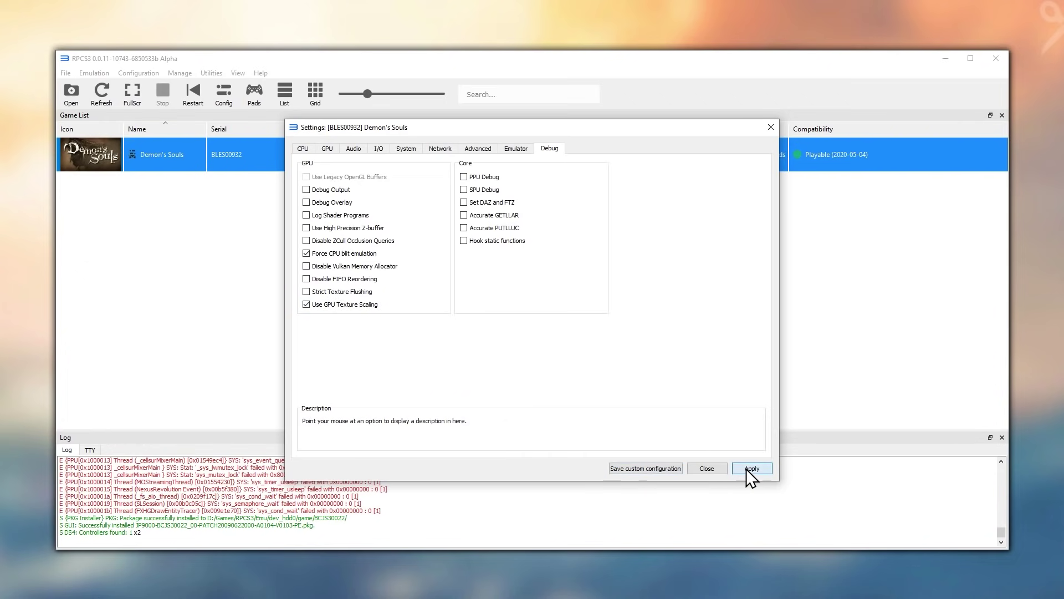
# Step: Save the custom configuration for Demon's Souls and boot the game from the game list
pyautogui.click(640, 469)
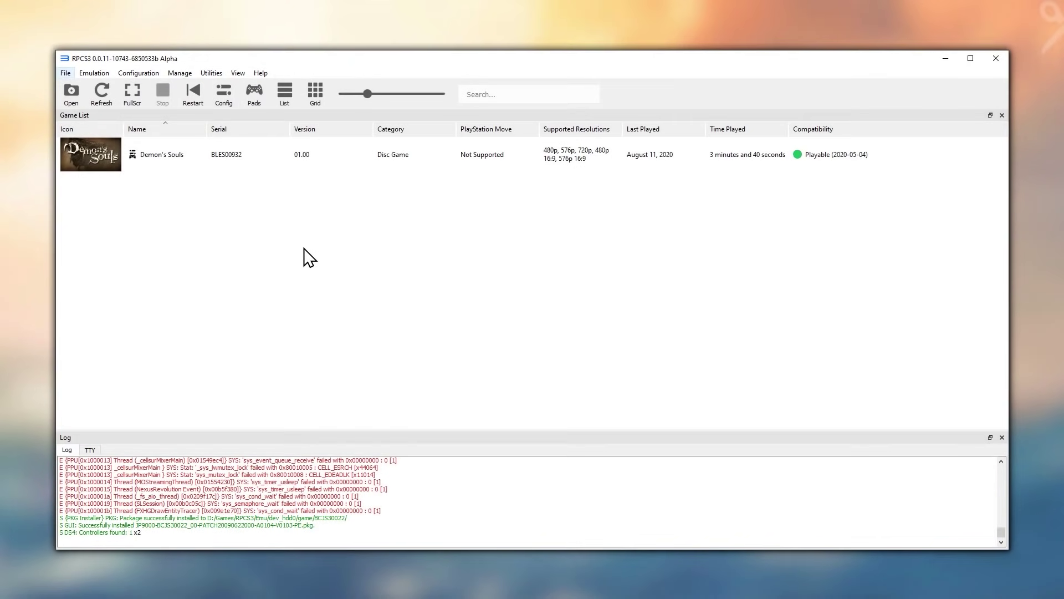
pyautogui.click(263, 158)
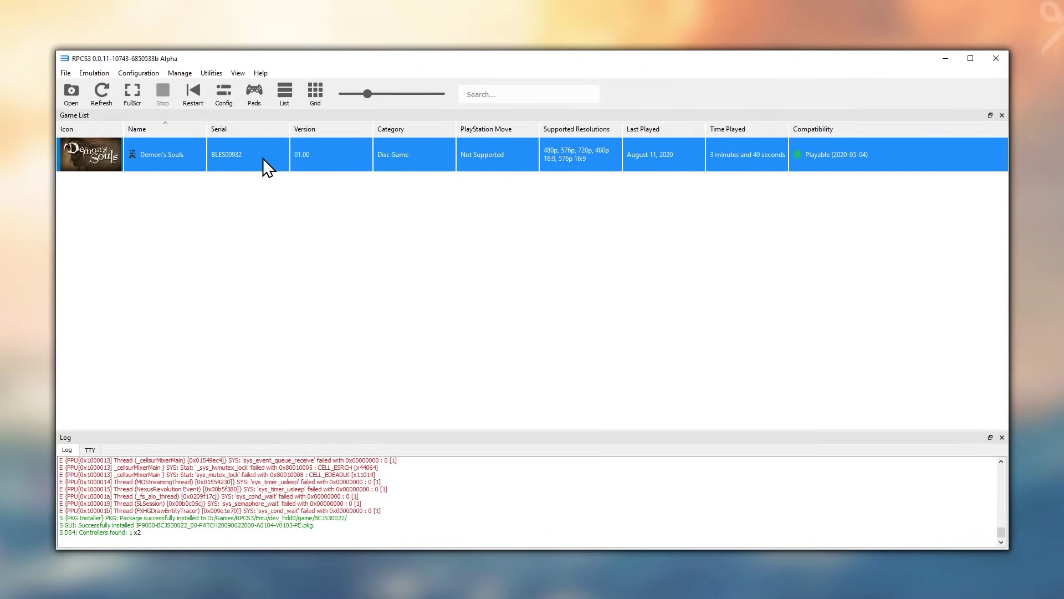
pyautogui.doubleClick(262, 158)
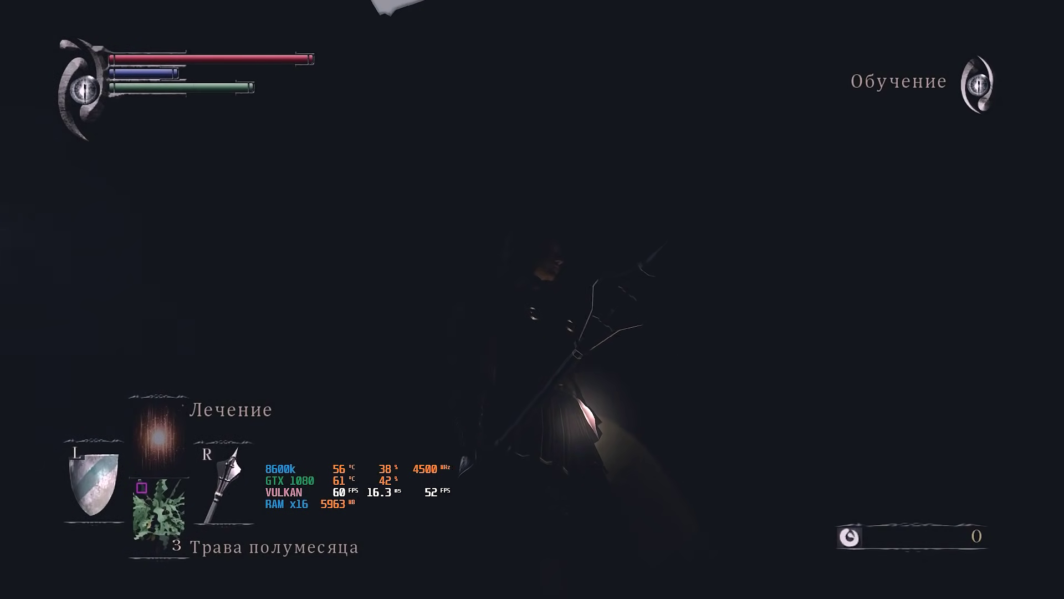
pyautogui.press('w')
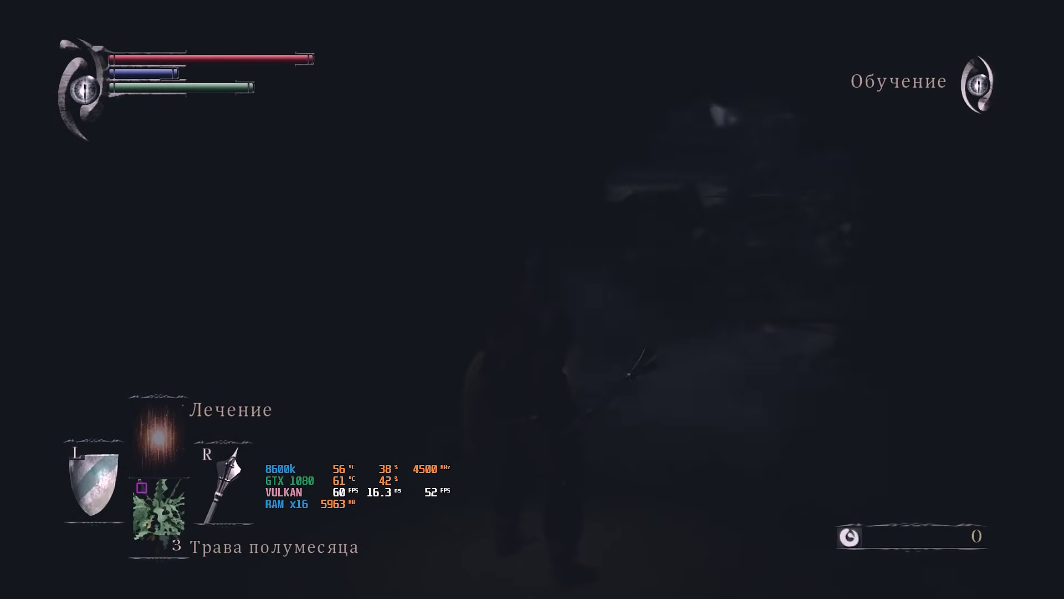
pyautogui.press('w')
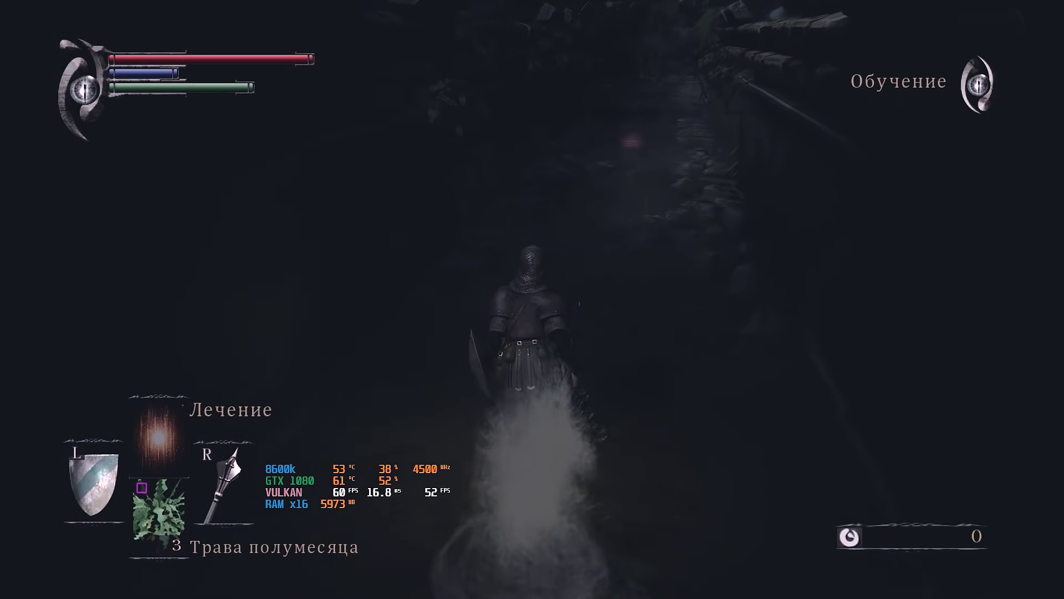
pyautogui.press('w')
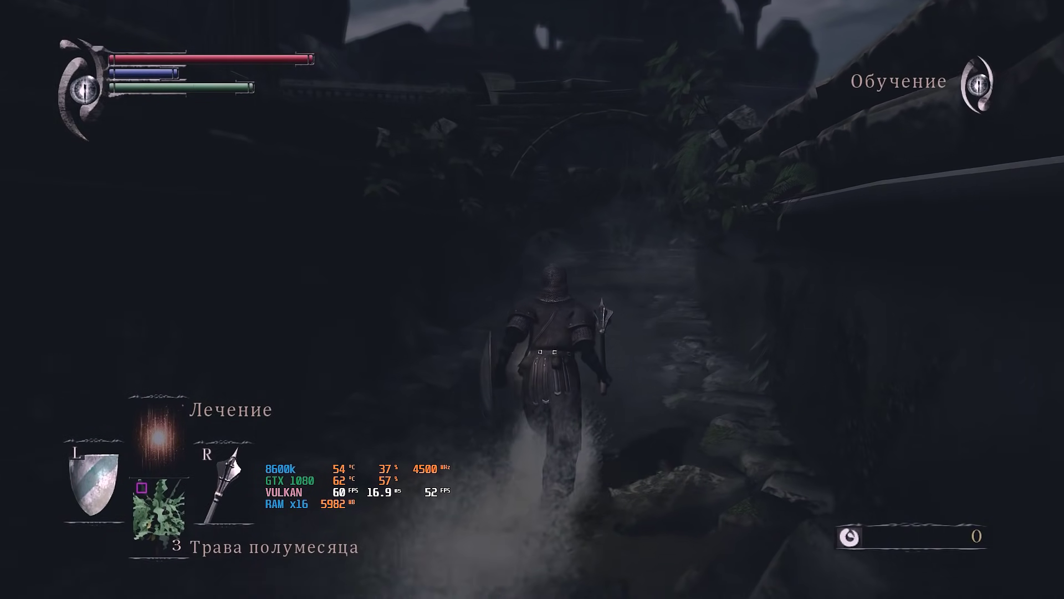
pyautogui.press('w')
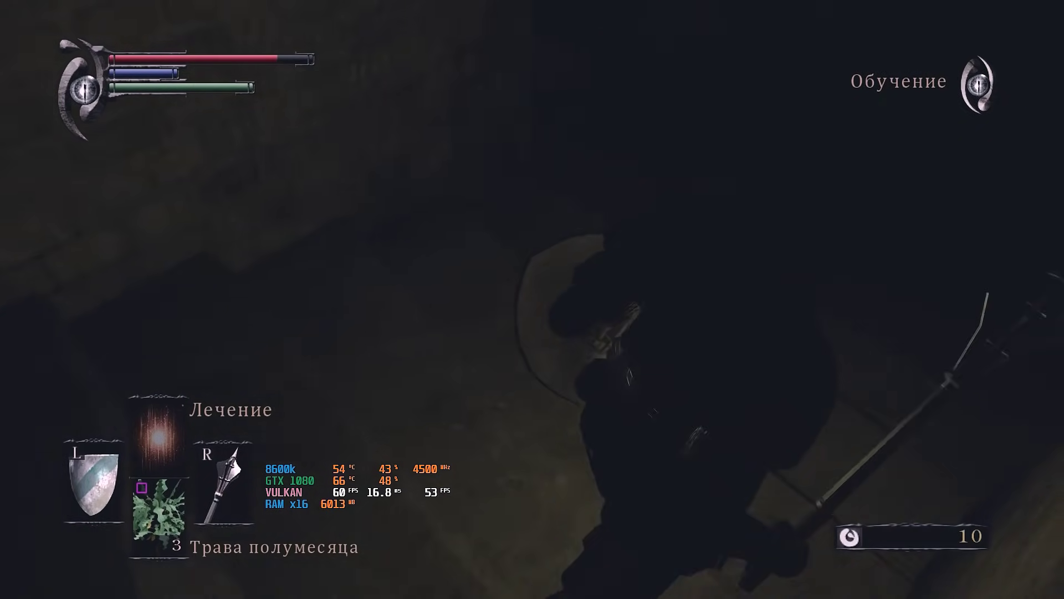
pyautogui.press('w')
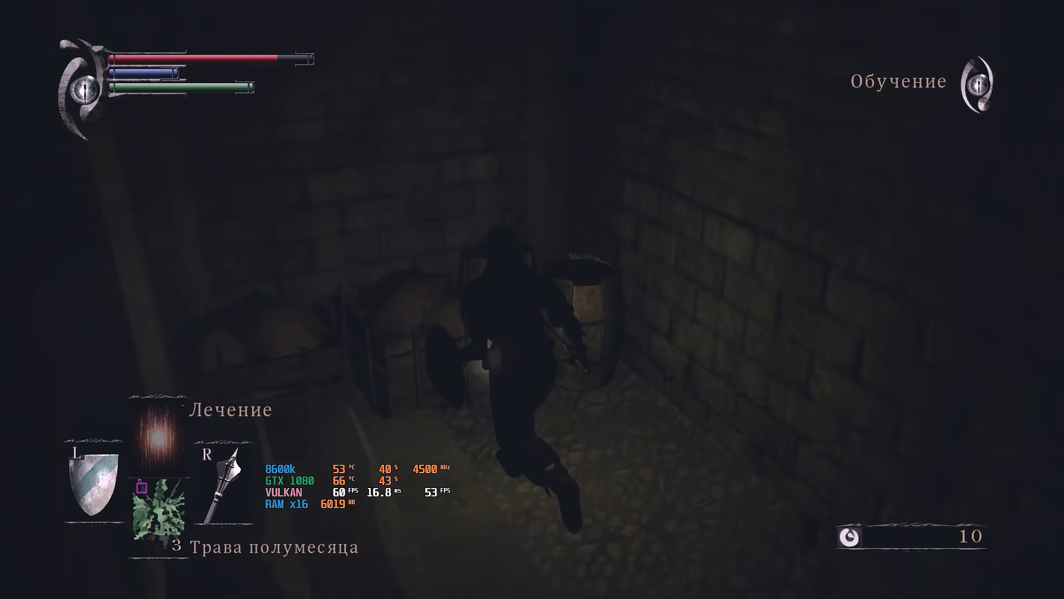
pyautogui.press('w')
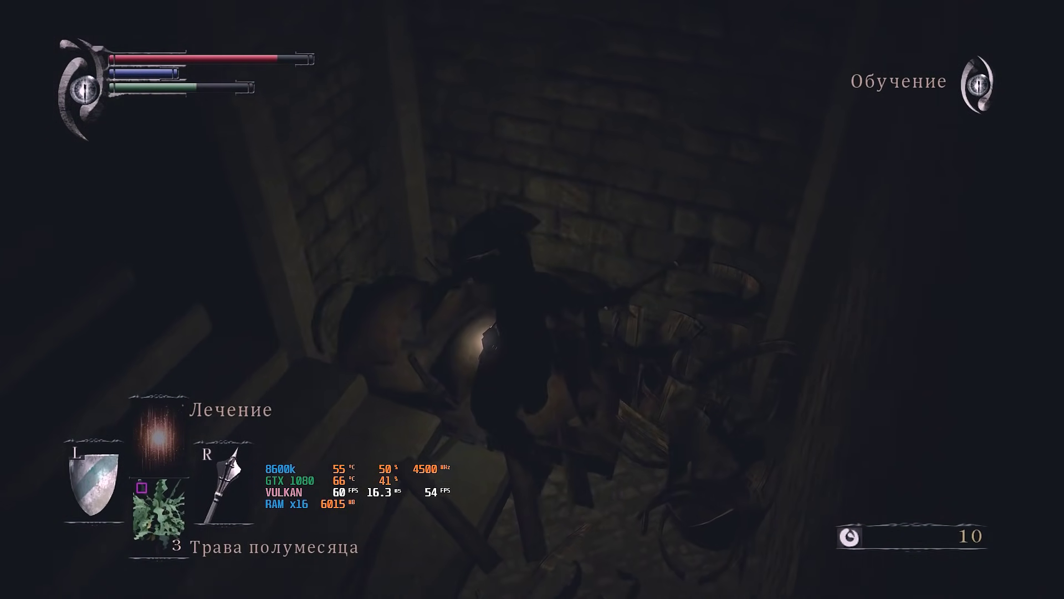
pyautogui.press('w')
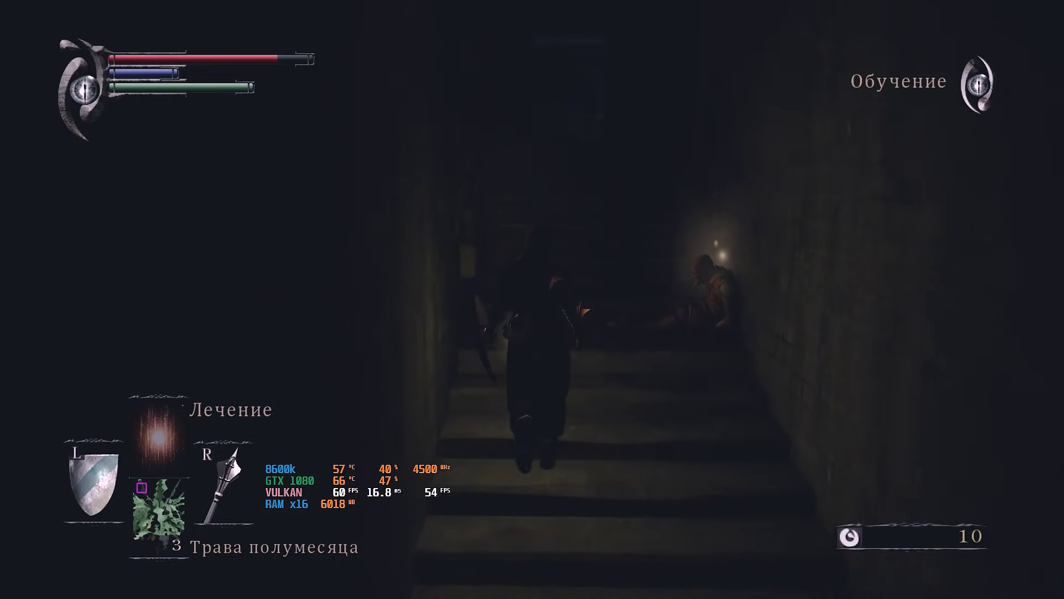
pyautogui.press('w')
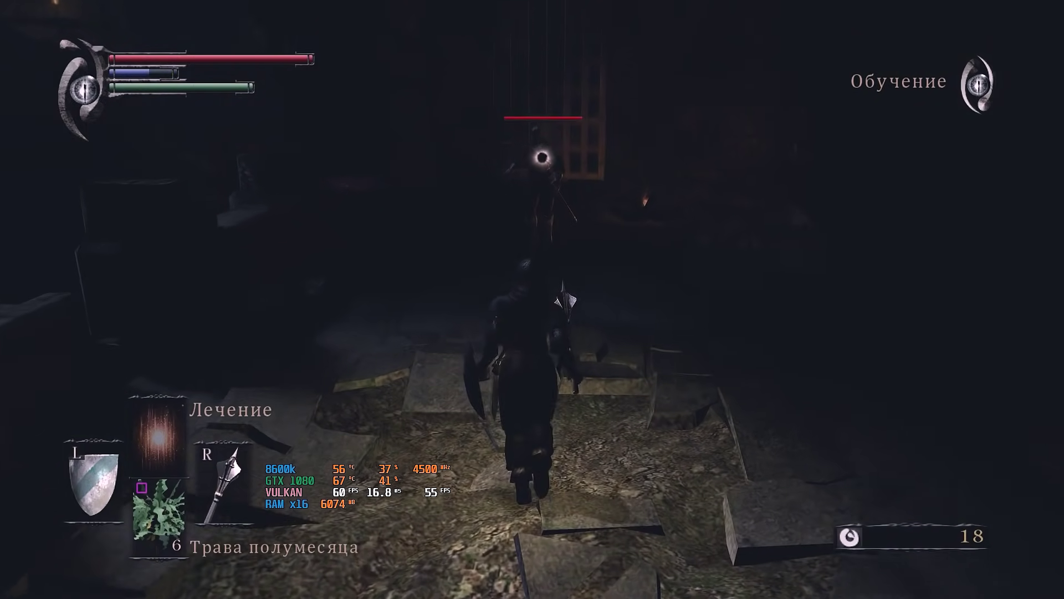
pyautogui.press('w')
pyautogui.press('w')
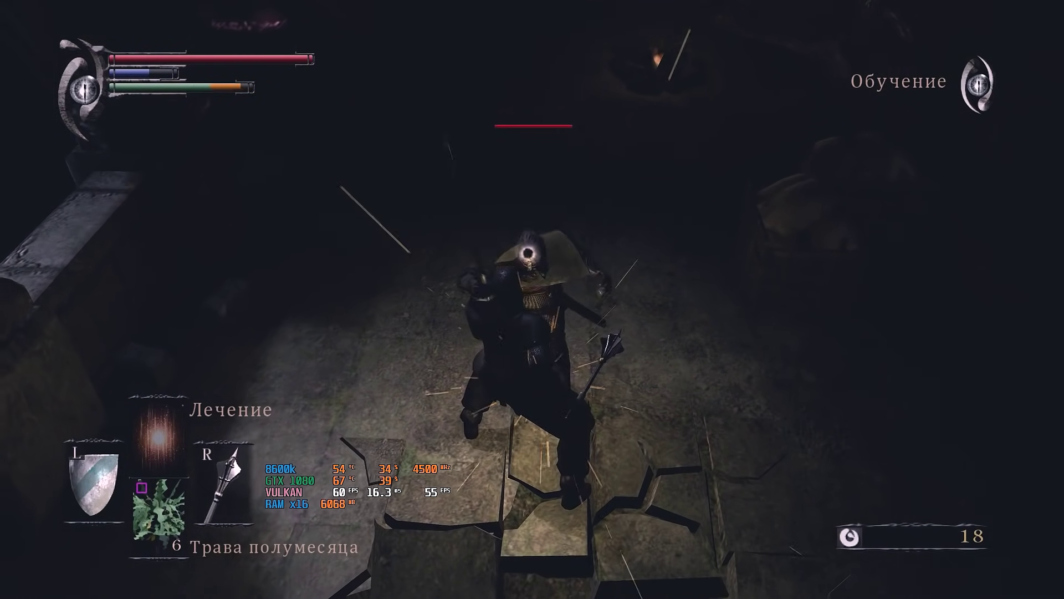
pyautogui.press('w')
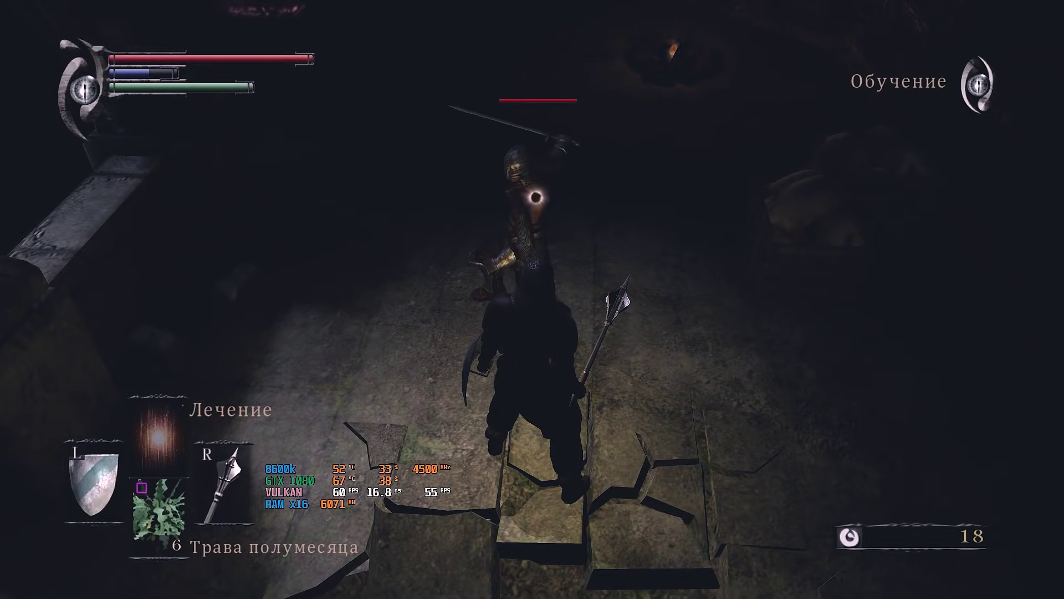
pyautogui.press('w')
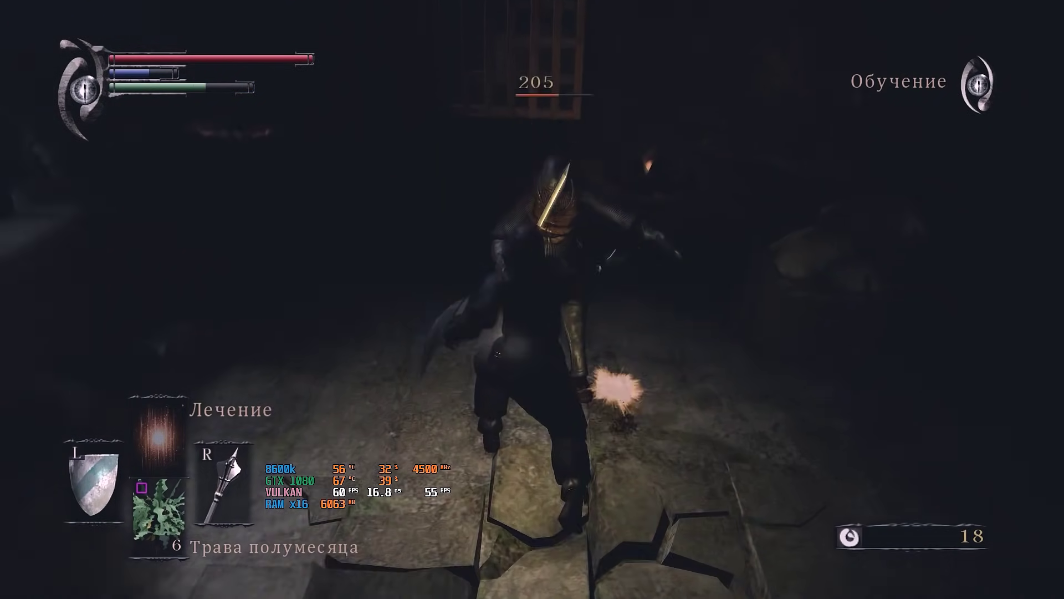
pyautogui.press('w')
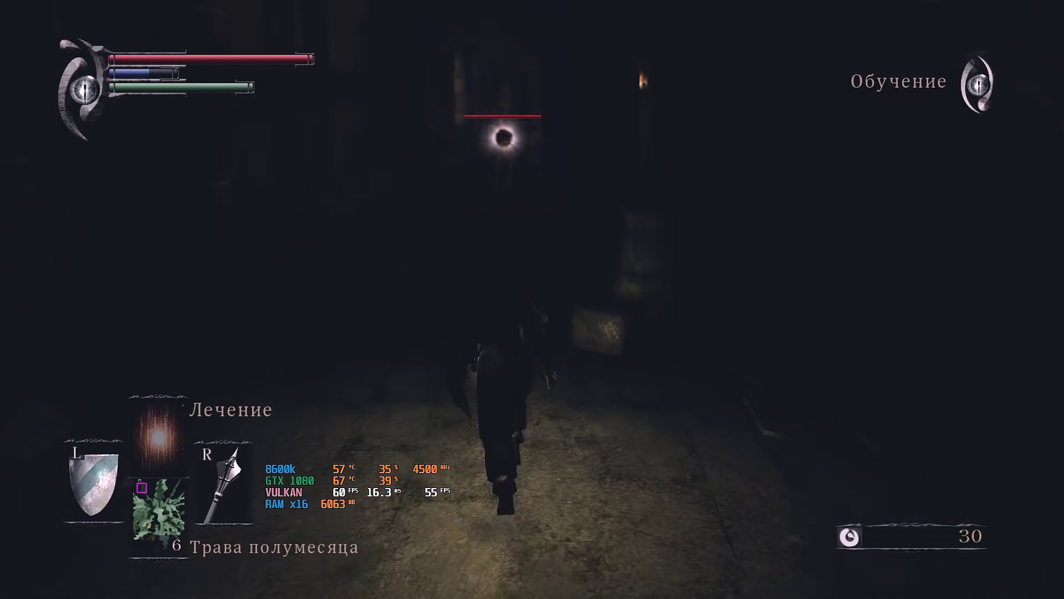
pyautogui.press('w')
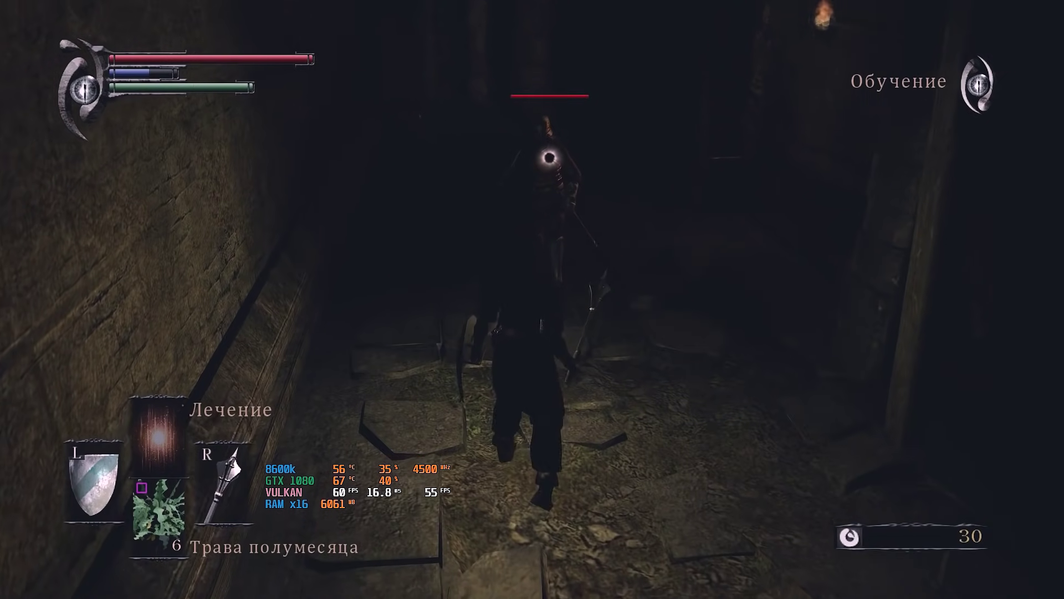
pyautogui.press('w')
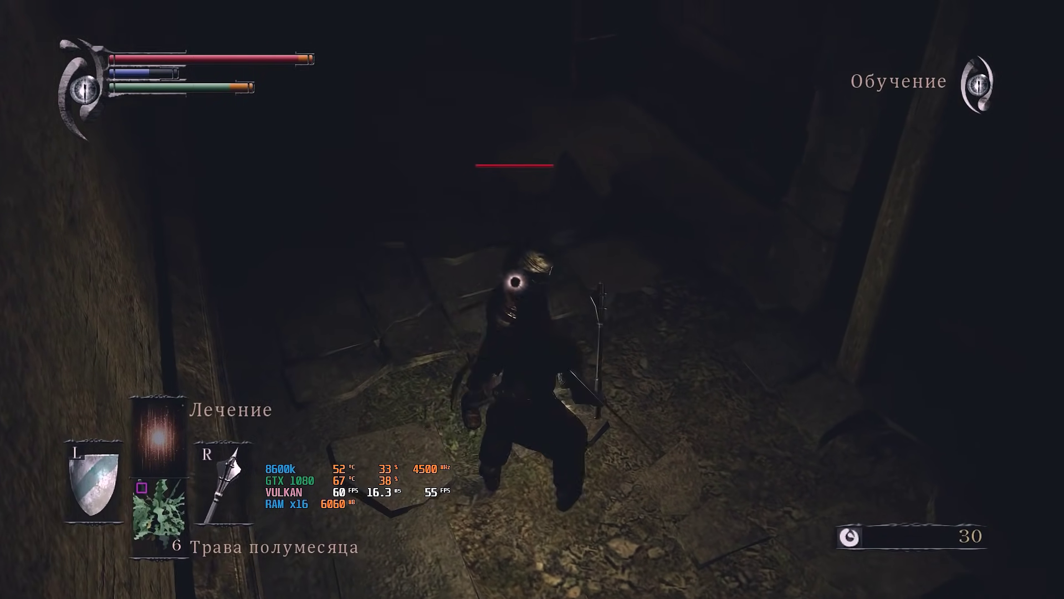
pyautogui.press('w')
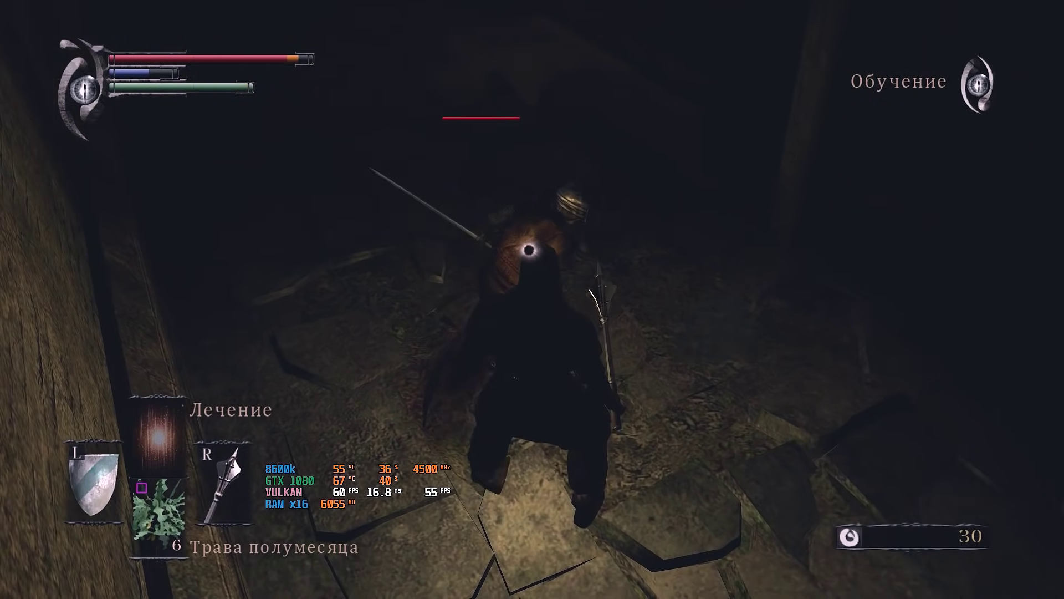
pyautogui.press('w')
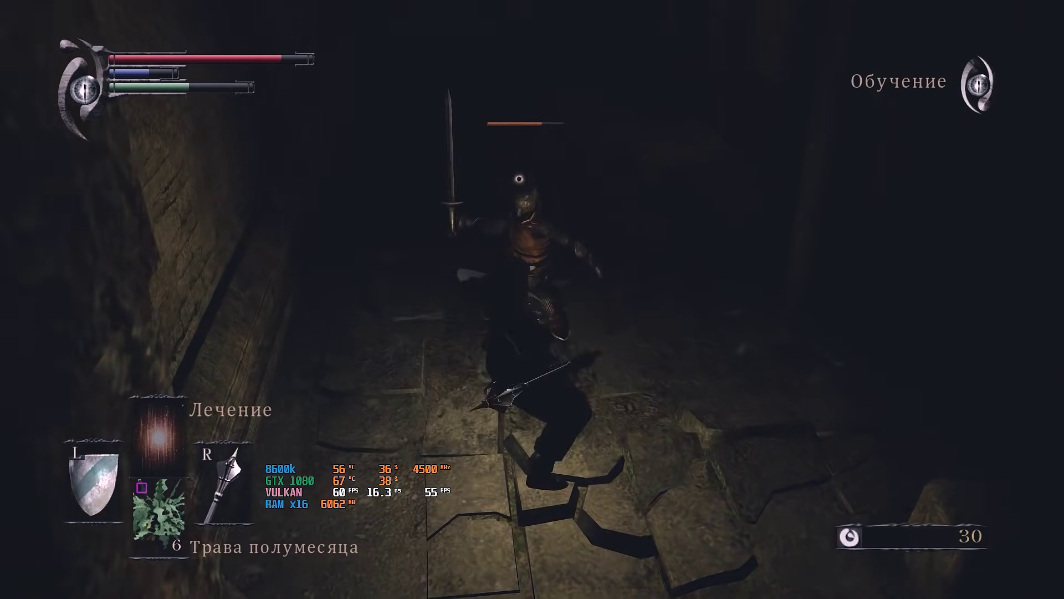
pyautogui.press('w')
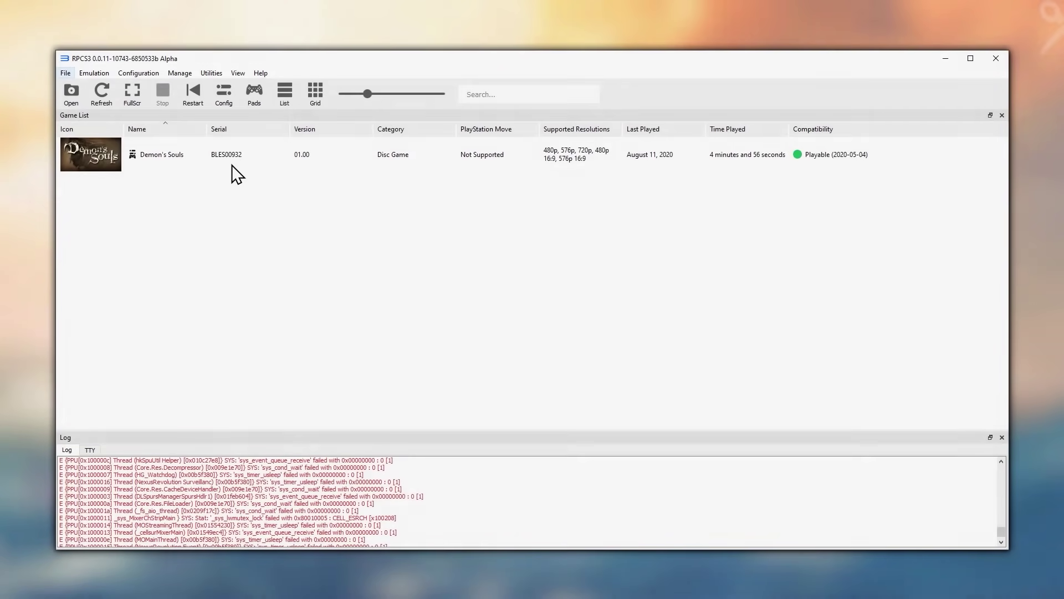
# Step: Open the custom config folder of Demon's Souls and open config_BLES00932.yml in Notepad++ at its last lines
pyautogui.rightClick(232, 161)
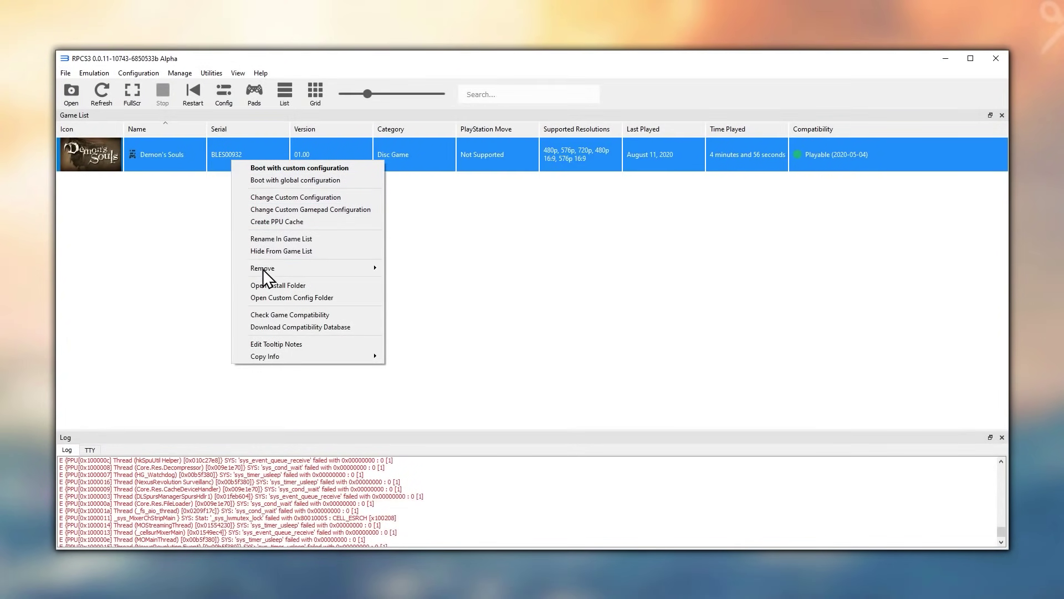
pyautogui.click(267, 301)
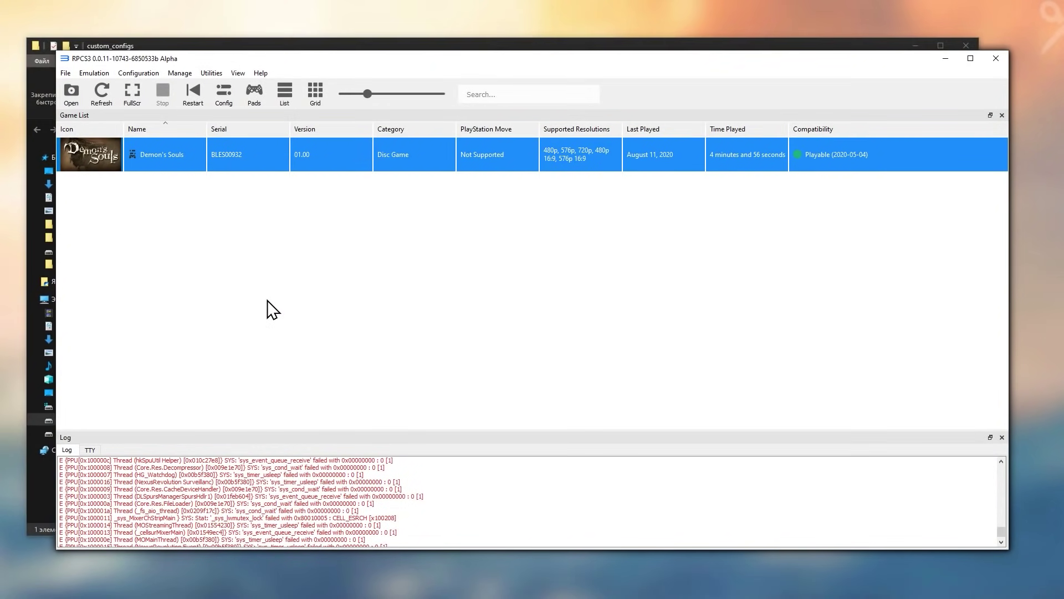
pyautogui.click(368, 46)
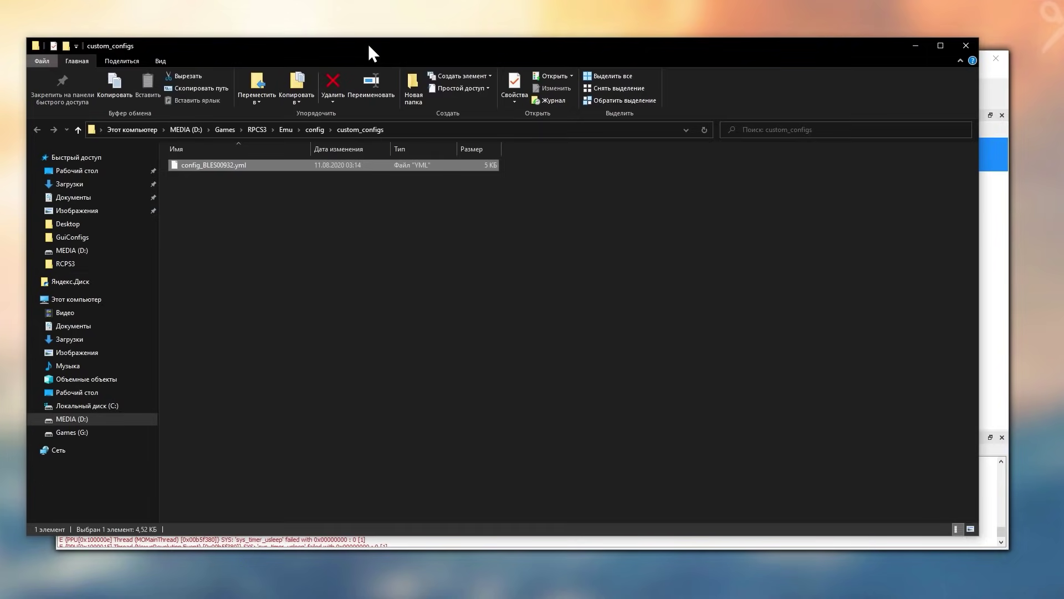
pyautogui.rightClick(245, 165)
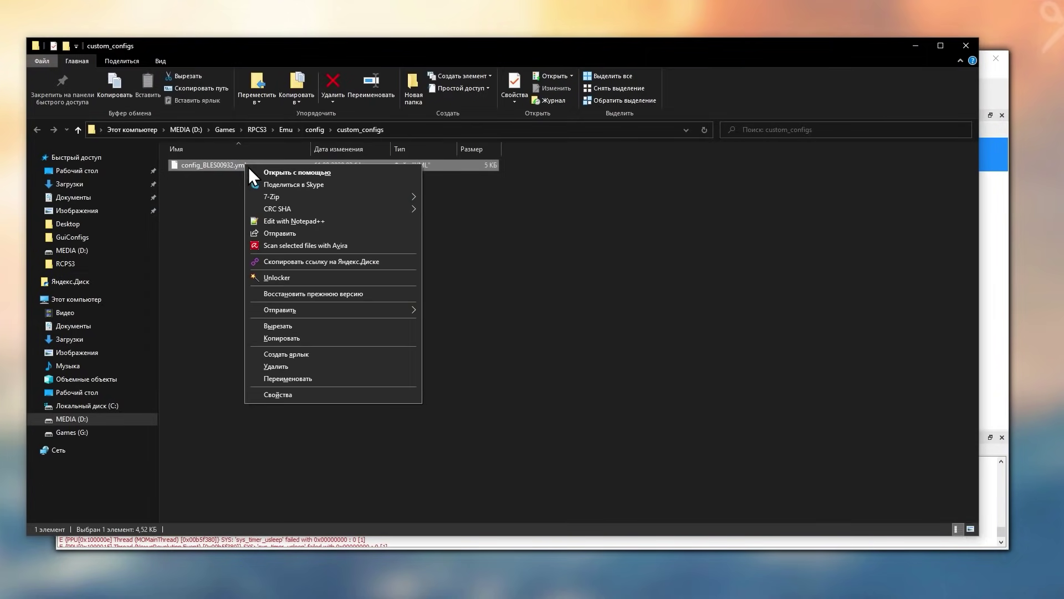
pyautogui.click(289, 221)
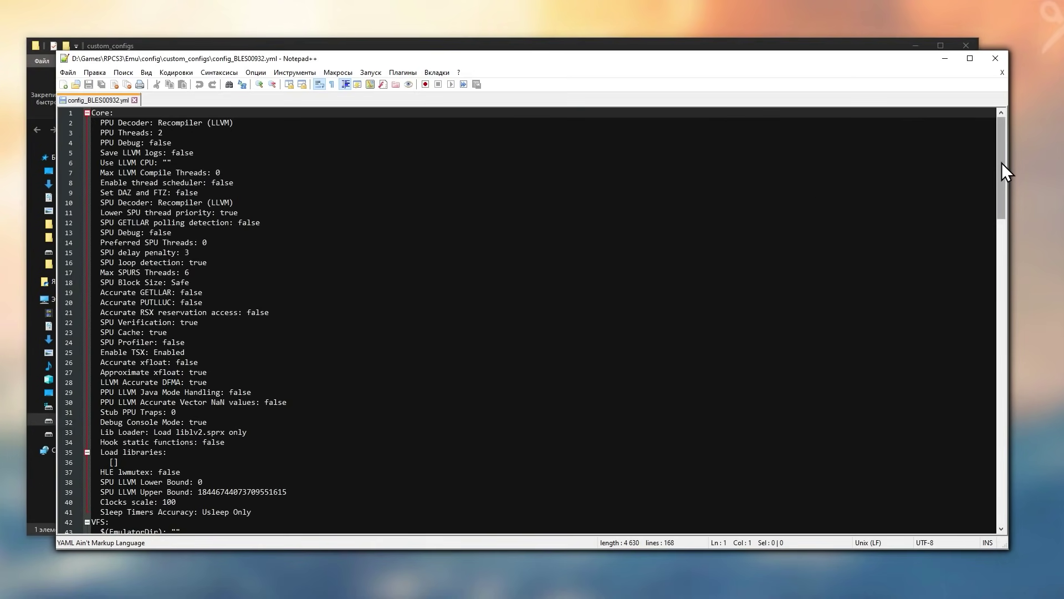
pyautogui.moveTo(1003, 162); pyautogui.dragTo(986, 474)
# Step: Switch to the RPCS3 Wiki page in the browser and copy sceNp: Fatal from the Reducing log spam section
pyautogui.hotkey('alt', 'Tab')
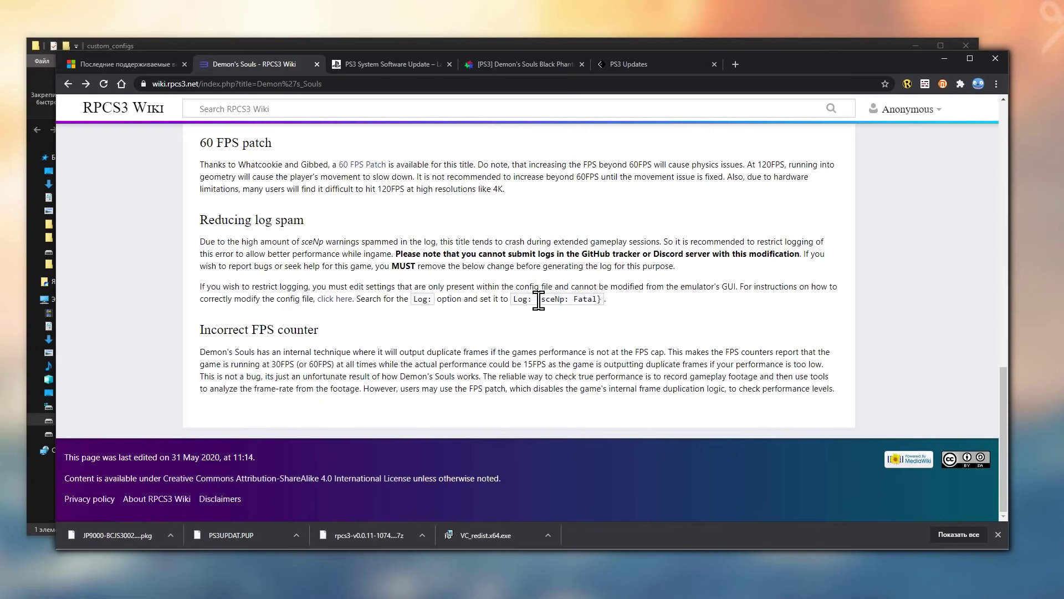
pyautogui.moveTo(541, 299); pyautogui.dragTo(601, 299)
pyautogui.rightClick(553, 300)
pyautogui.click(579, 307)
pyautogui.click(943, 58)
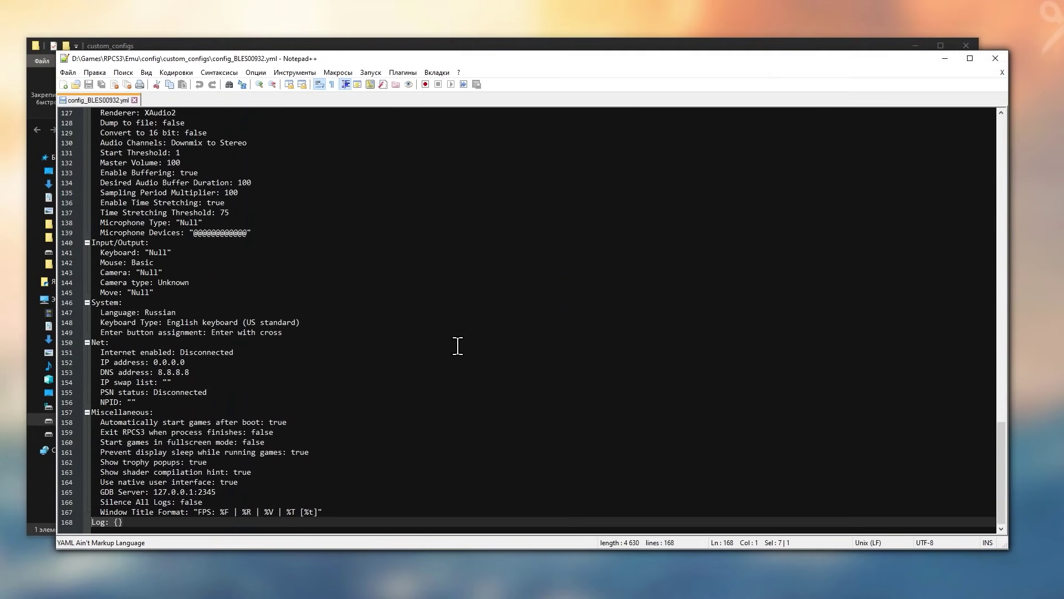
# Step: Paste sceNp: Fatal between the braces of the Log entry on the config file's last line
pyautogui.click(120, 521)
pyautogui.rightClick(119, 522)
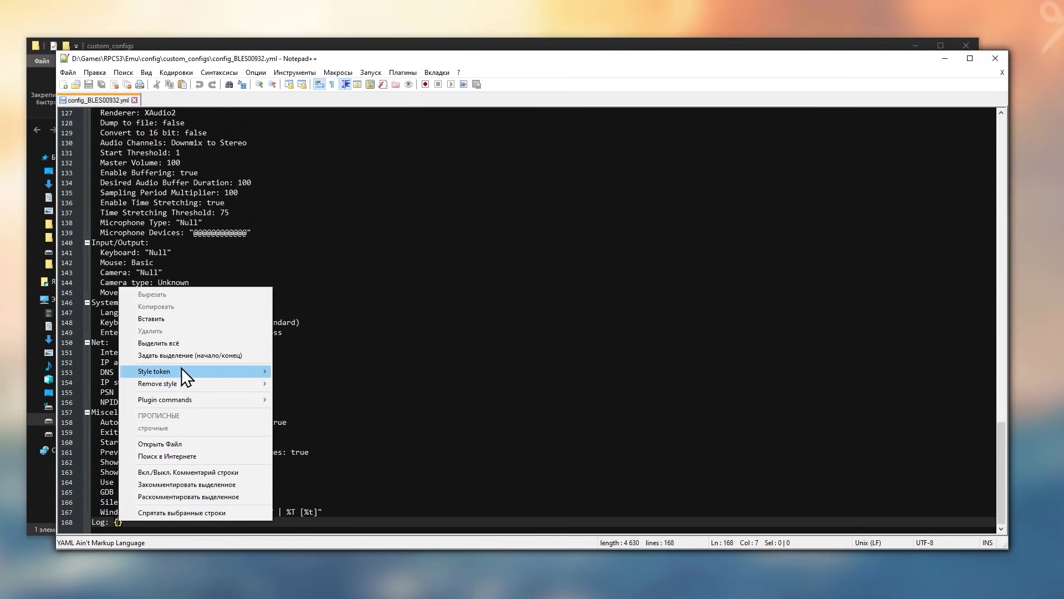
pyautogui.click(173, 320)
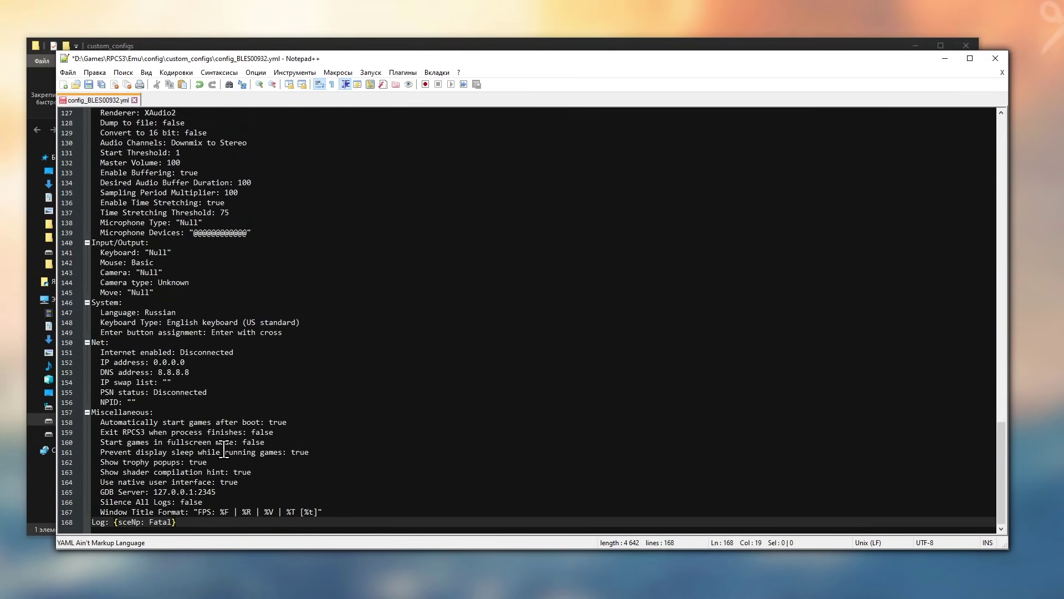
# Step: Close RPCS3 and save the edited config_BLES00932.yml in Notepad++
pyautogui.hotkey('alt', 'Tab')
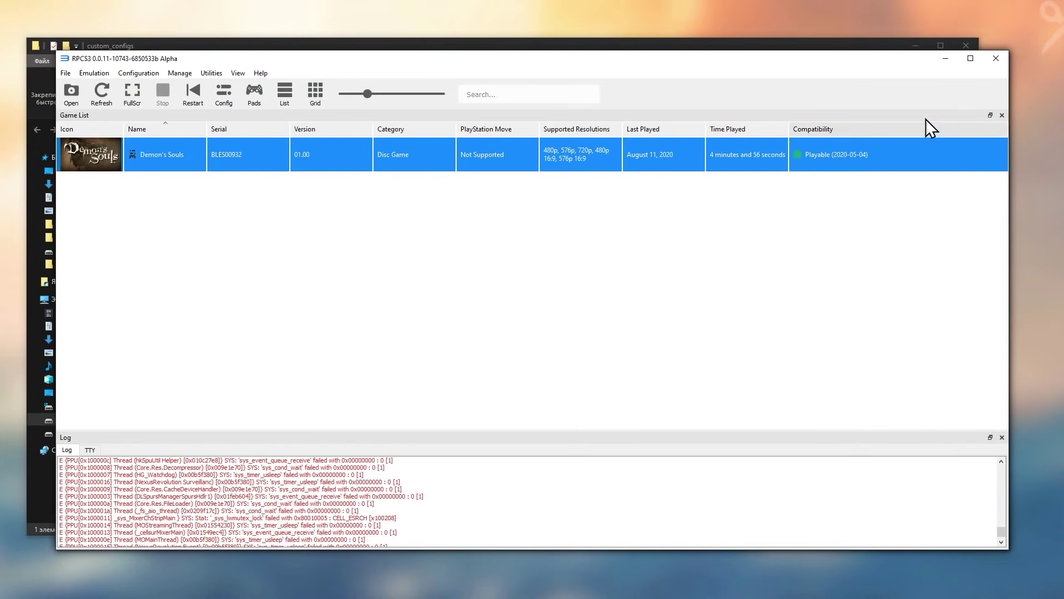
pyautogui.click(996, 58)
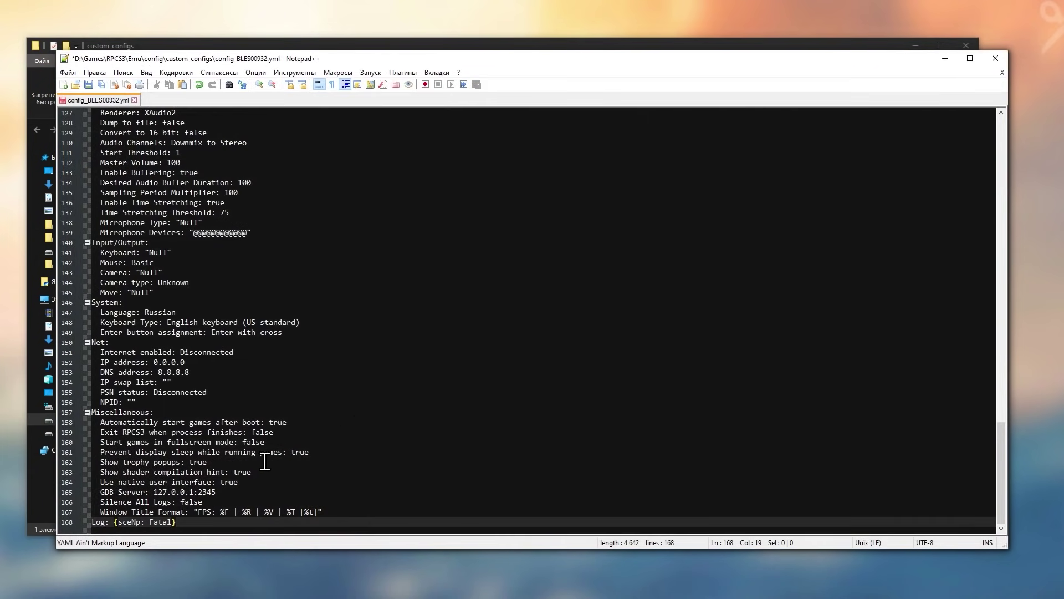
pyautogui.click(90, 85)
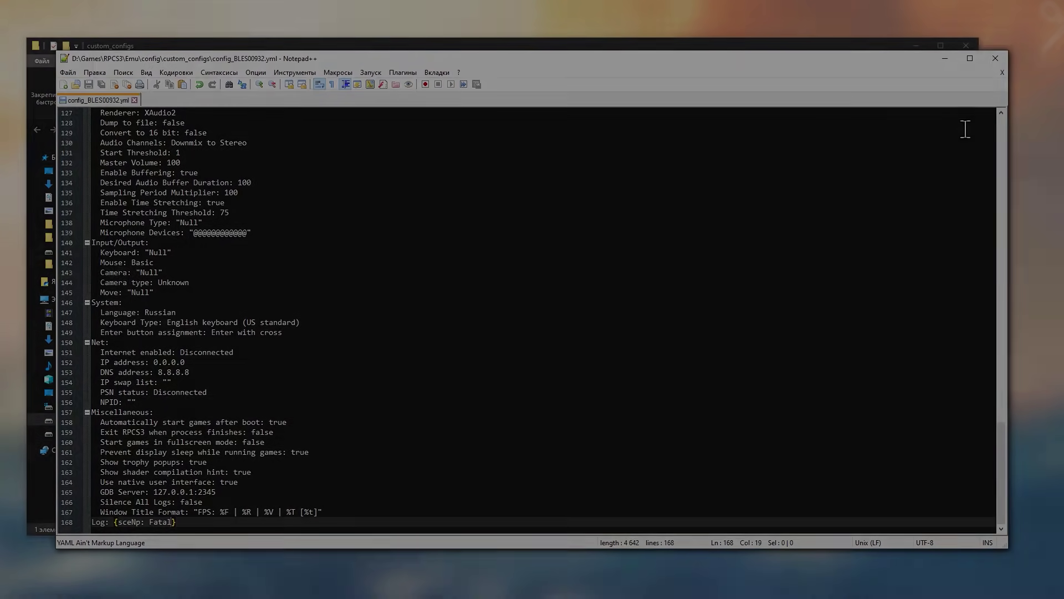